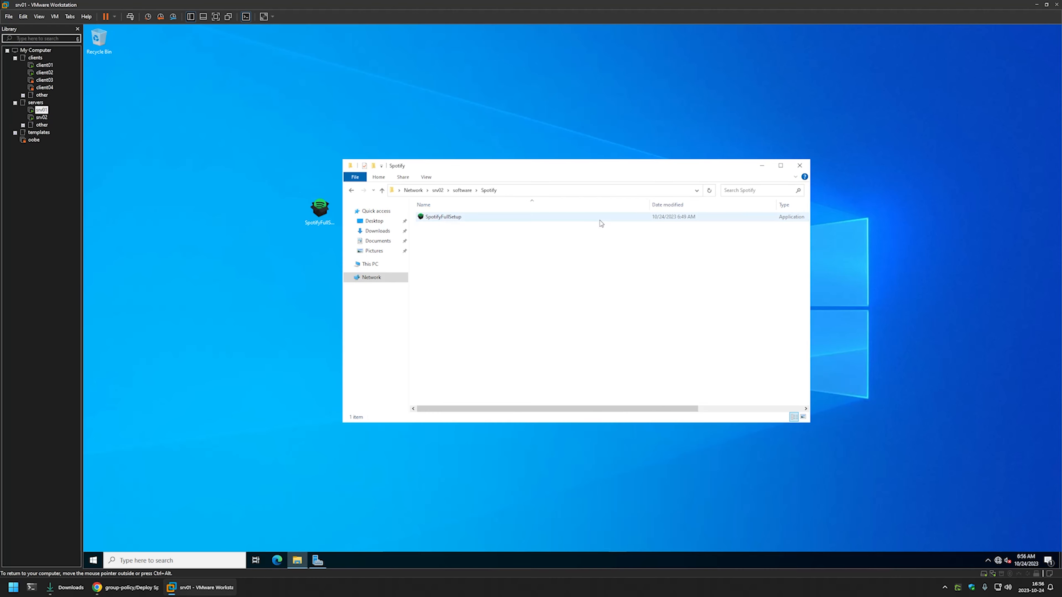
Open Group Policy Management from Server Manager and create a new group policy object named Deploy Spotify
{"action": "left_click", "coordinate": [317, 560]}
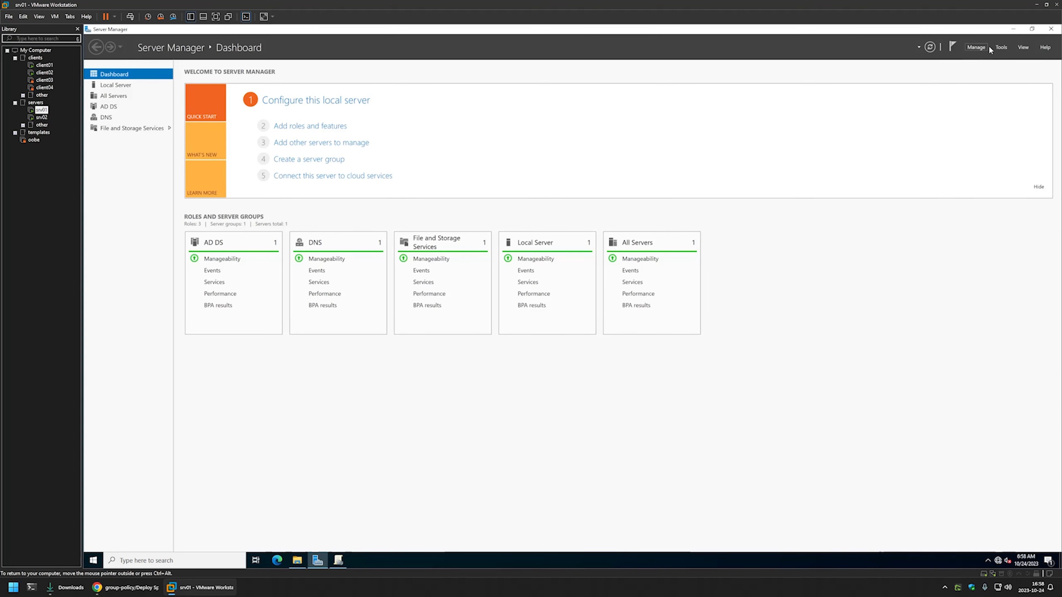
{"action": "left_click", "coordinate": [1001, 47]}
{"action": "left_click", "coordinate": [984, 168]}
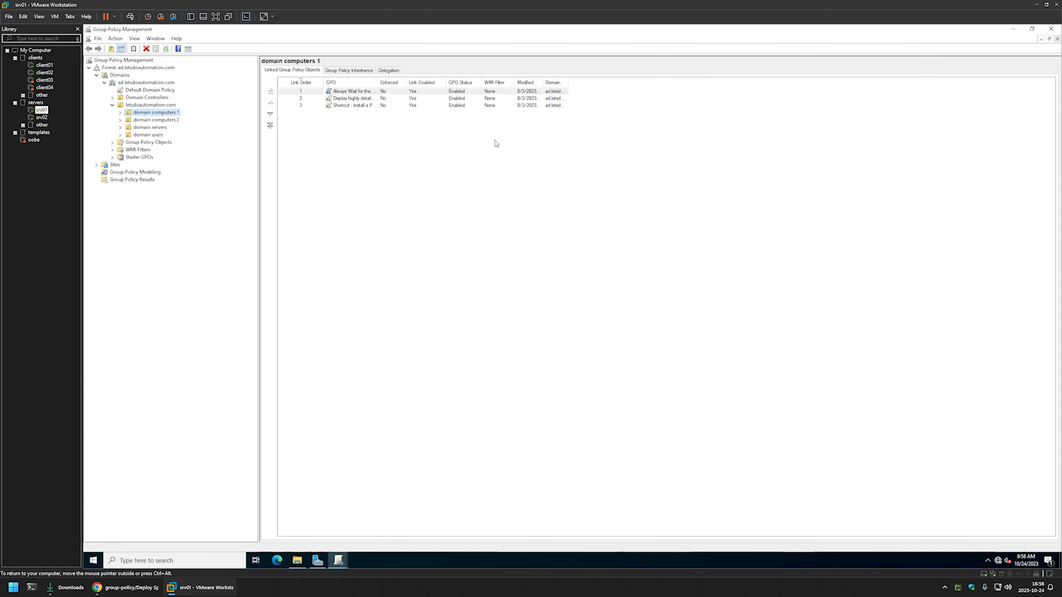
{"action": "right_click", "coordinate": [128, 145]}
{"action": "left_click", "coordinate": [140, 148]}
{"action": "type", "text": "Deploy Spotify"}
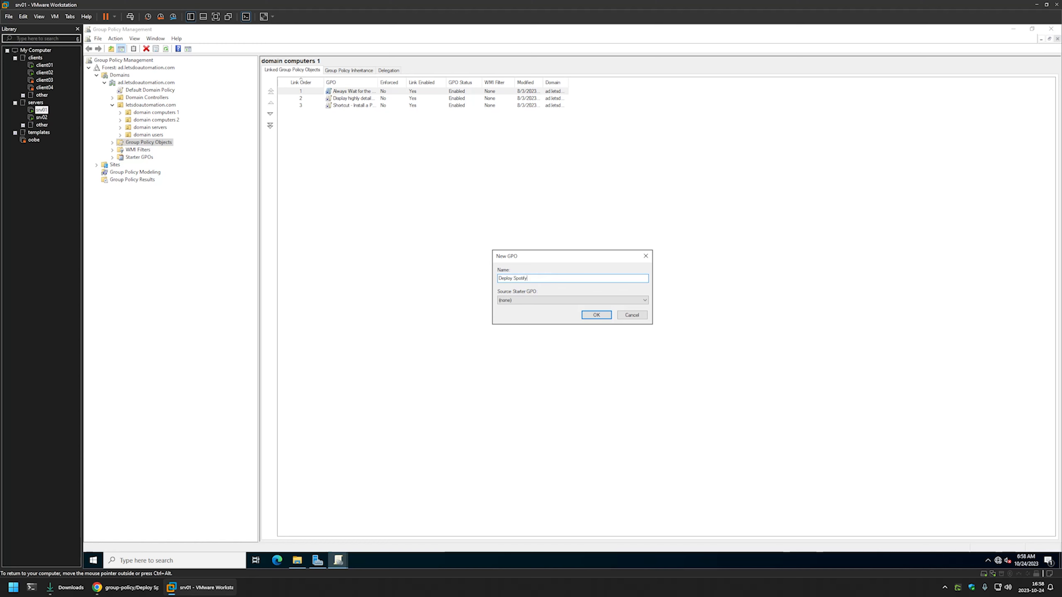
{"action": "left_click", "coordinate": [595, 314]}
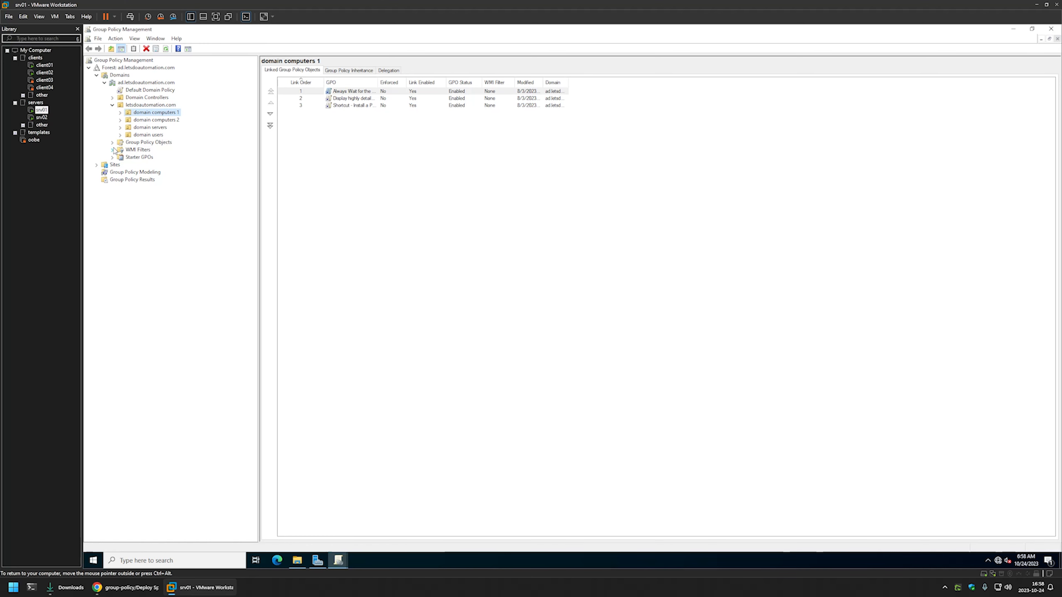
Open the Deploy Spotify policy object for editing in the Group Policy Management Editor
{"action": "left_click", "coordinate": [112, 142]}
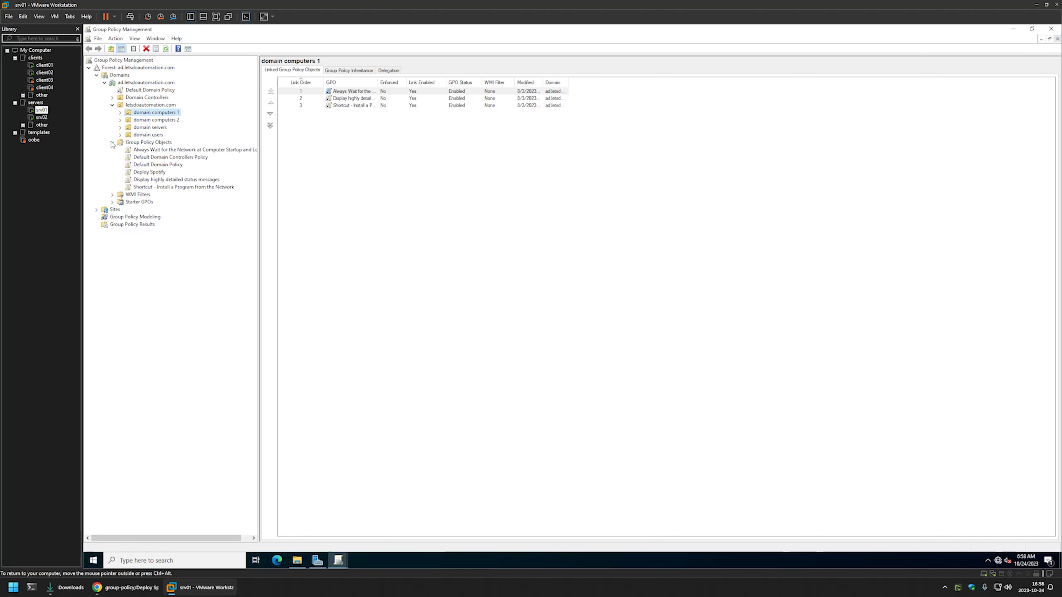
{"action": "left_click", "coordinate": [140, 172]}
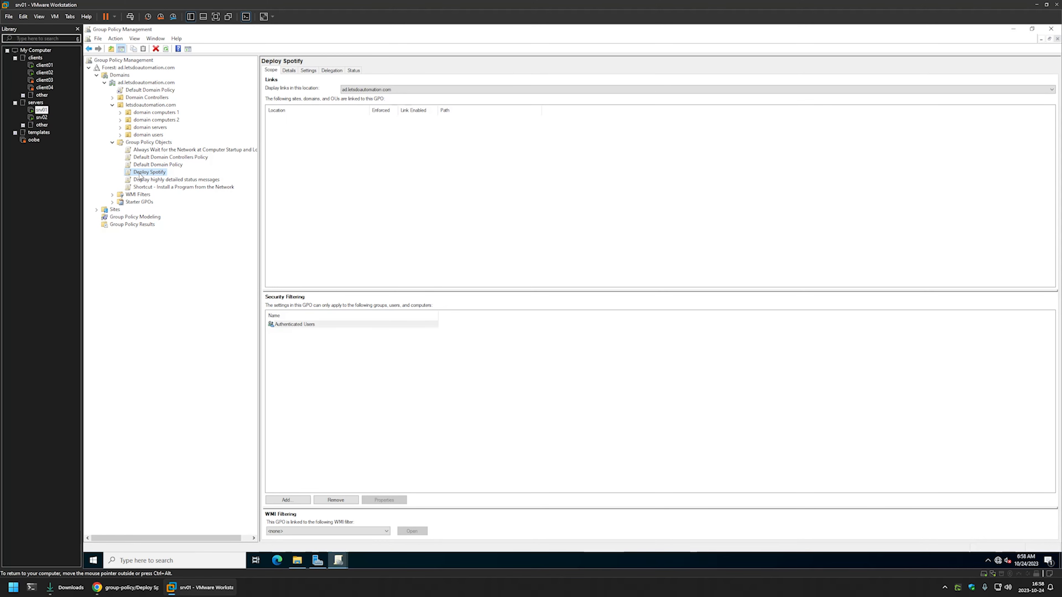
{"action": "right_click", "coordinate": [140, 176]}
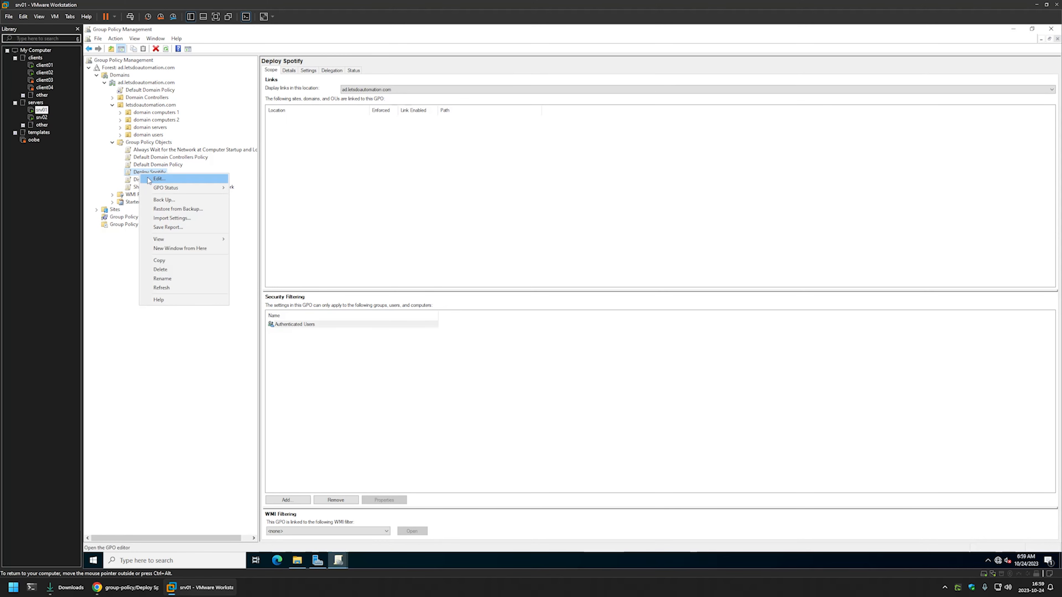
{"action": "left_click", "coordinate": [218, 180]}
{"action": "left_click_drag", "start_coordinate": [271, 77], "coordinate": [559, 185]}
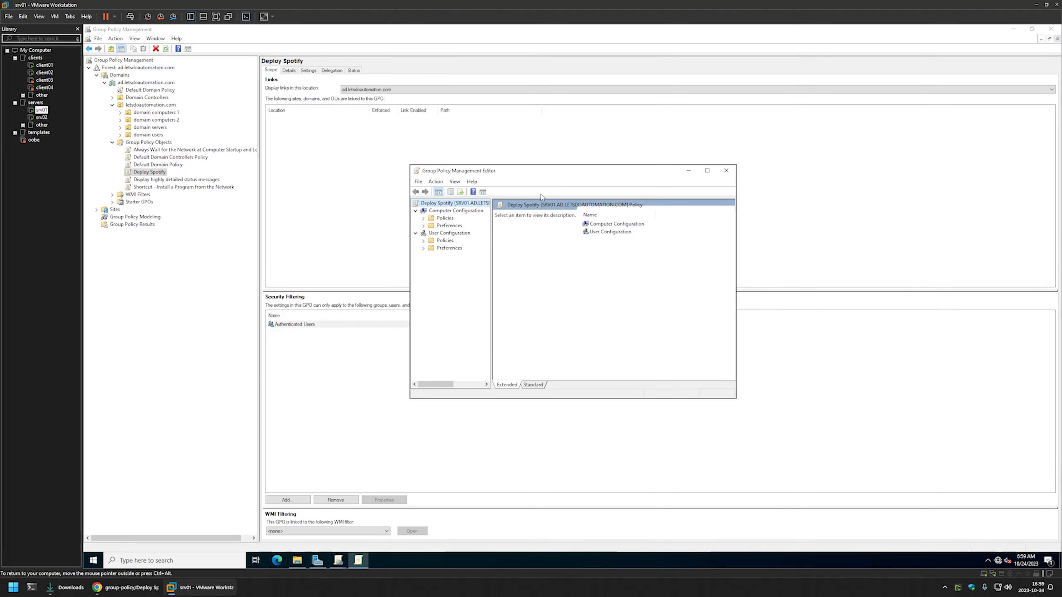
Start a new file preference item under User Configuration, Preferences, Windows Settings, Files
{"action": "left_click", "coordinate": [432, 235]}
{"action": "left_click", "coordinate": [423, 248]}
{"action": "left_click", "coordinate": [431, 256]}
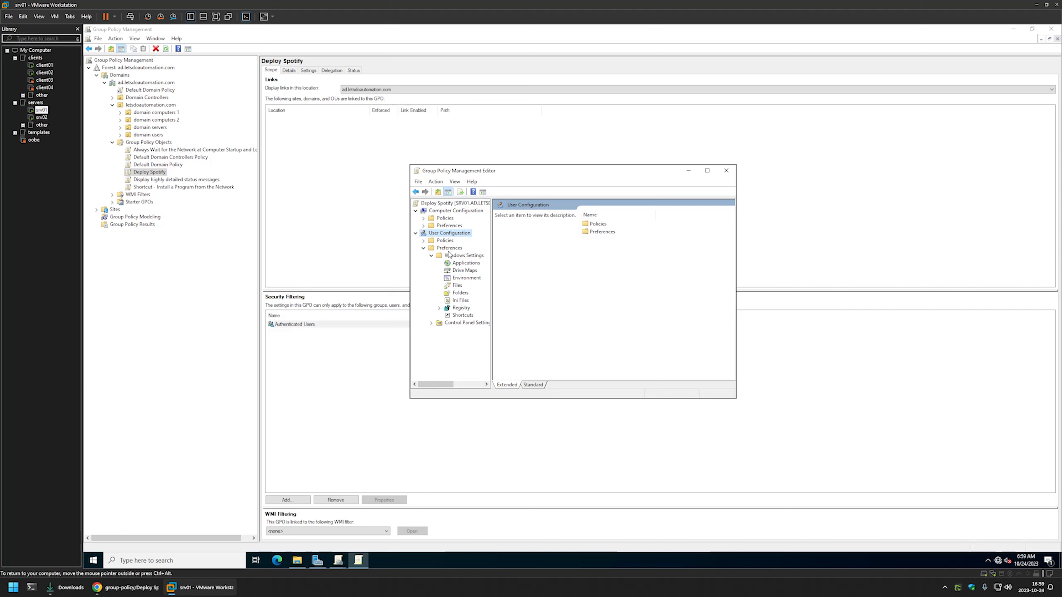
{"action": "left_click", "coordinate": [457, 285]}
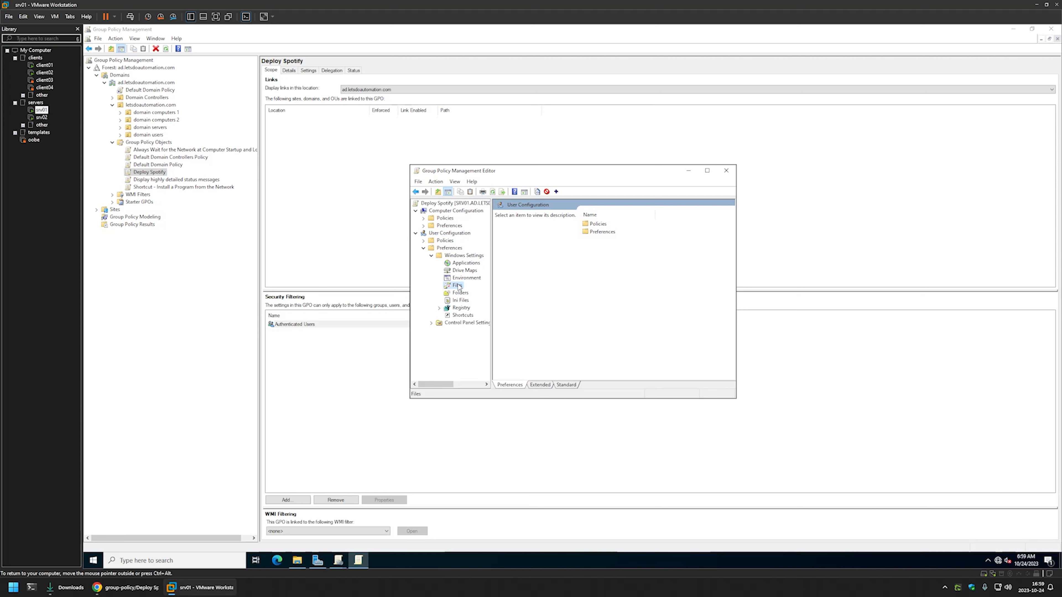
{"action": "right_click", "coordinate": [629, 269]}
{"action": "mouse_move", "coordinate": [639, 273]}
{"action": "left_click", "coordinate": [711, 276]}
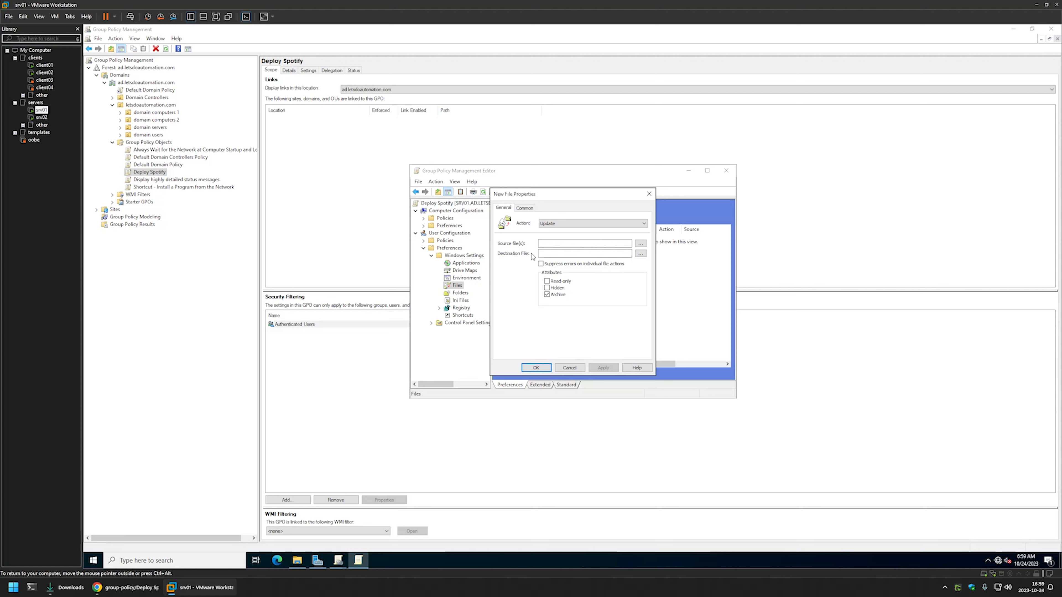
Switch to the GitHub readme in Chrome and review the policy settings, especially the File Deployment section
{"action": "left_click", "coordinate": [140, 588]}
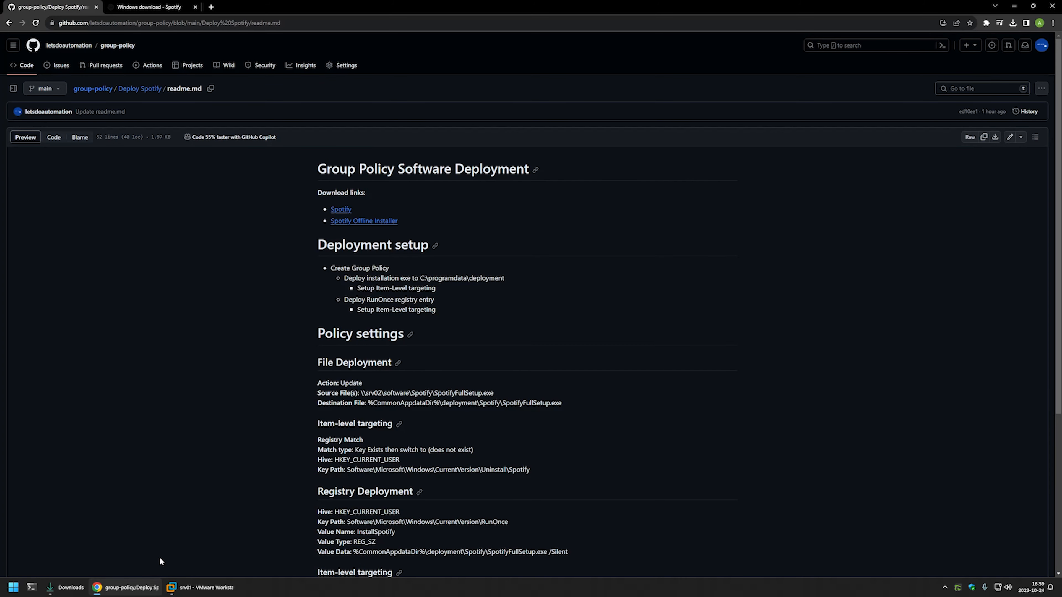
{"action": "scroll", "coordinate": [422, 311], "scroll_direction": "down", "scroll_amount": 3}
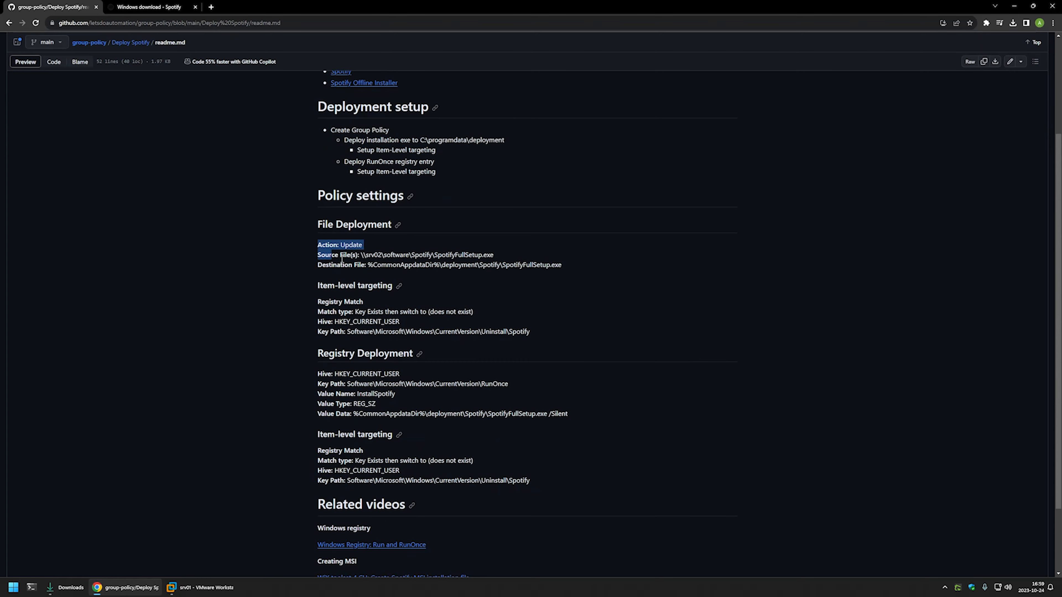
{"action": "left_click_drag", "start_coordinate": [329, 250], "coordinate": [583, 479]}
{"action": "scroll", "coordinate": [581, 452], "scroll_direction": "down", "scroll_amount": 2}
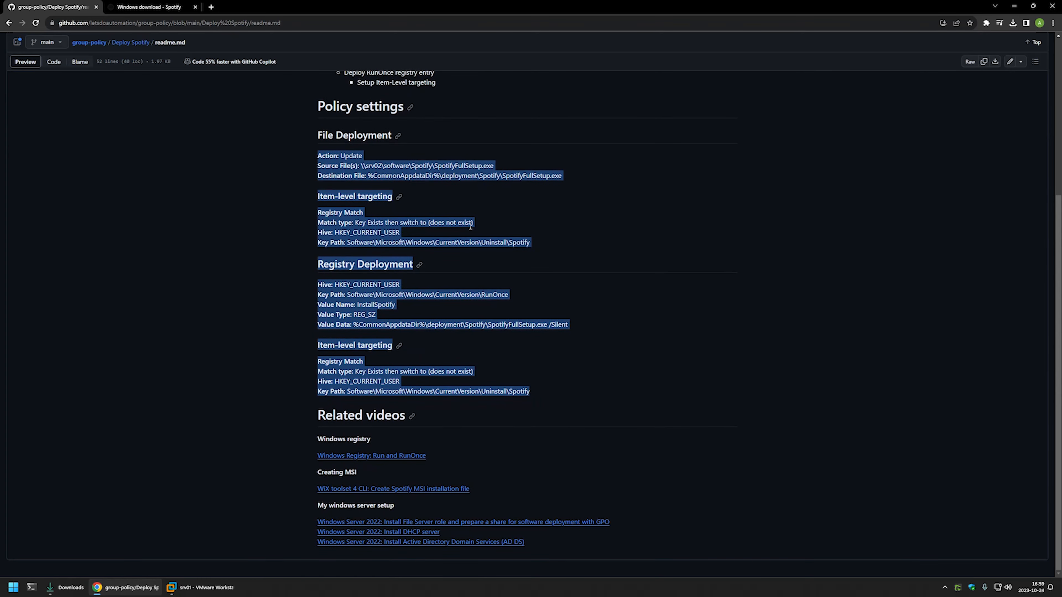
{"action": "left_click", "coordinate": [319, 217]}
{"action": "scroll", "coordinate": [310, 205], "scroll_direction": "up", "scroll_amount": 3}
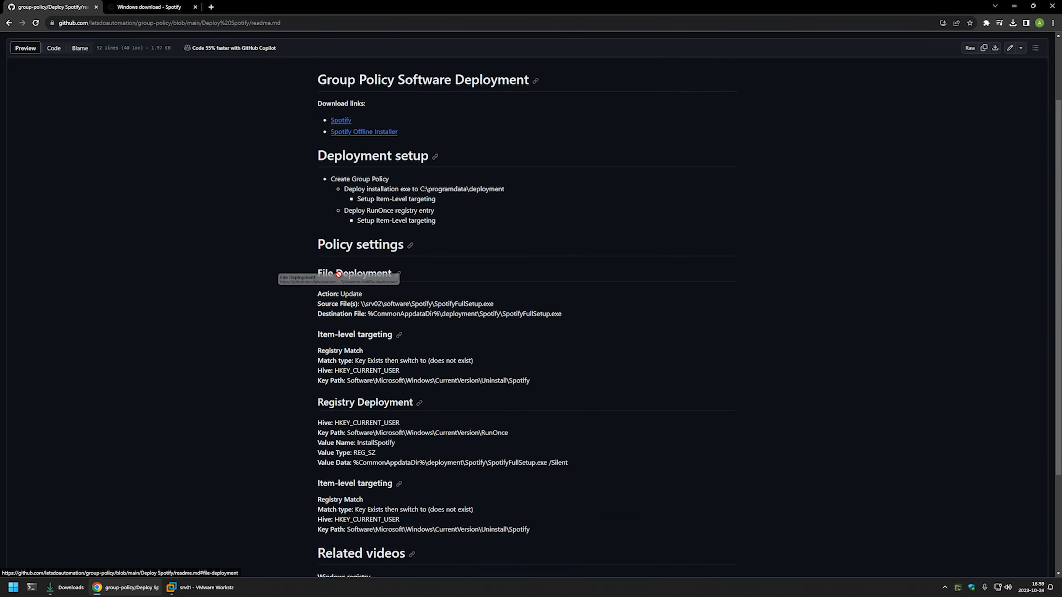
{"action": "left_click_drag", "start_coordinate": [318, 274], "coordinate": [395, 273]}
{"action": "left_click_drag", "start_coordinate": [306, 303], "coordinate": [360, 304]}
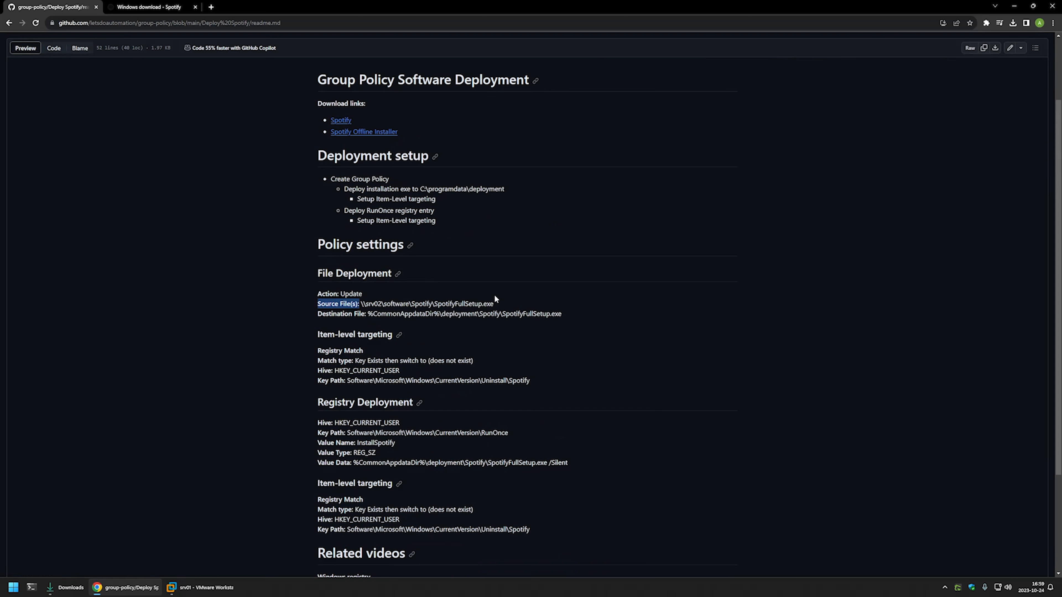
Copy the source path \\srv02\software\Spotify\SpotifyFullSetup.exe from the readme into the new file item's source in the srv01 virtual machine
{"action": "left_click_drag", "start_coordinate": [499, 301], "coordinate": [364, 304]}
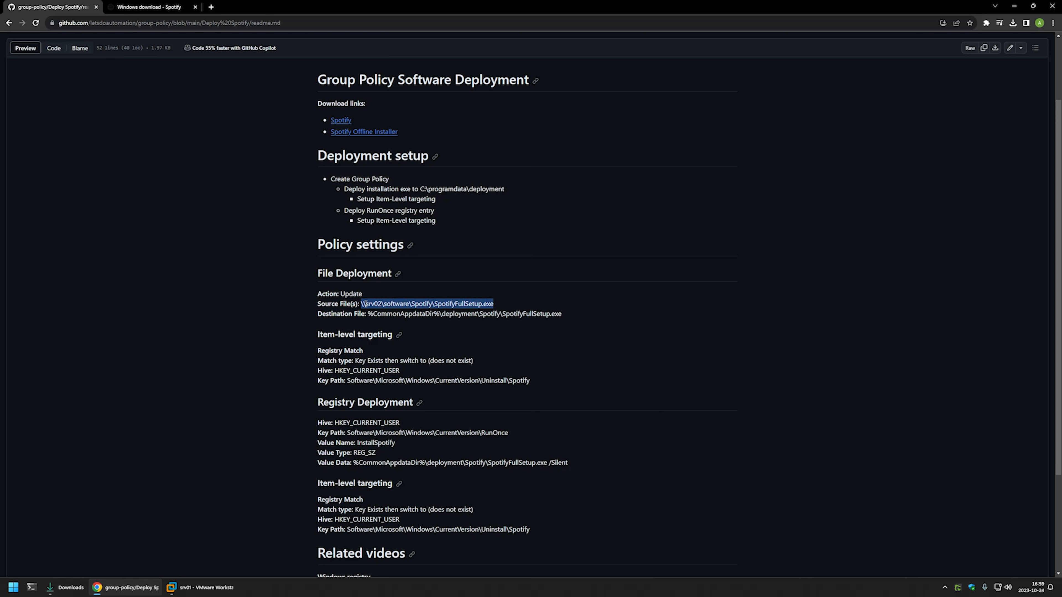
{"action": "right_click", "coordinate": [365, 304]}
{"action": "left_click", "coordinate": [371, 308]}
{"action": "left_click", "coordinate": [221, 585]}
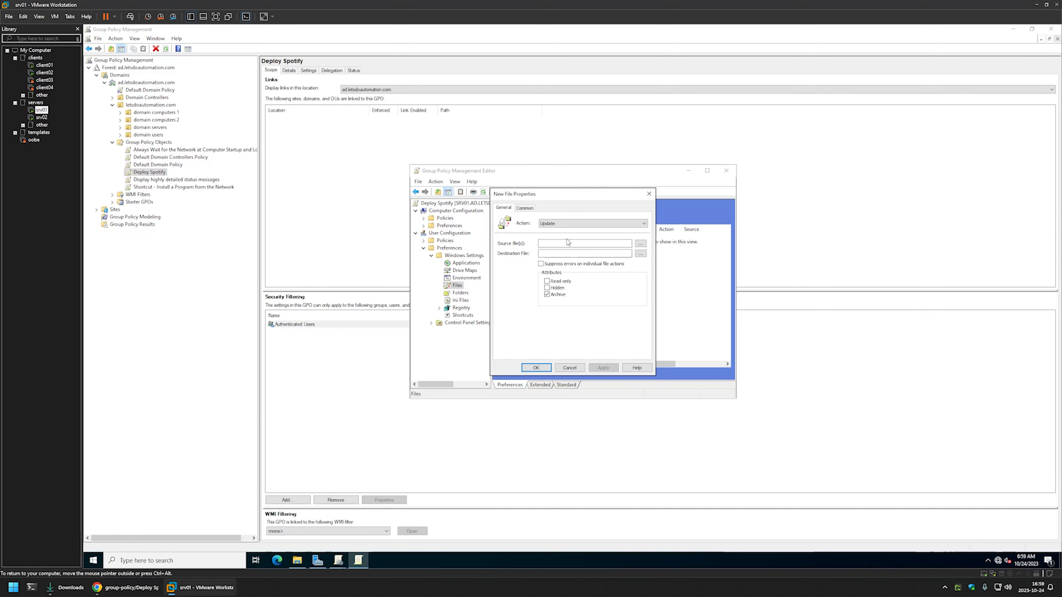
{"action": "right_click", "coordinate": [568, 241]}
{"action": "left_click", "coordinate": [596, 279]}
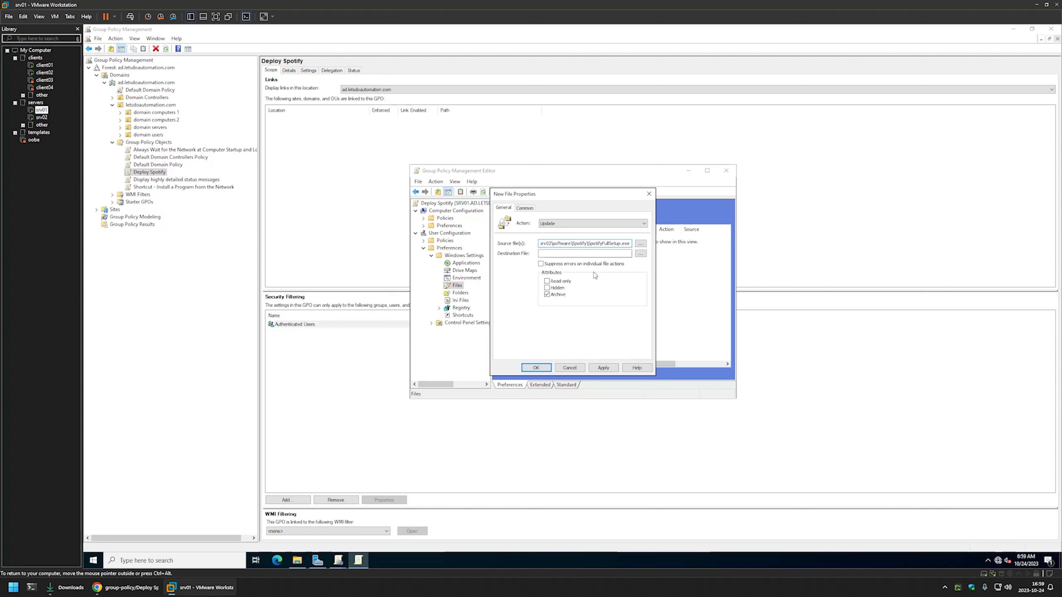
Copy %CommonAppdataDir%\deployment\Spotify\SpotifyFullSetup.exe from the Chrome readme into the file item's destination in the virtual machine
{"action": "left_click", "coordinate": [97, 587]}
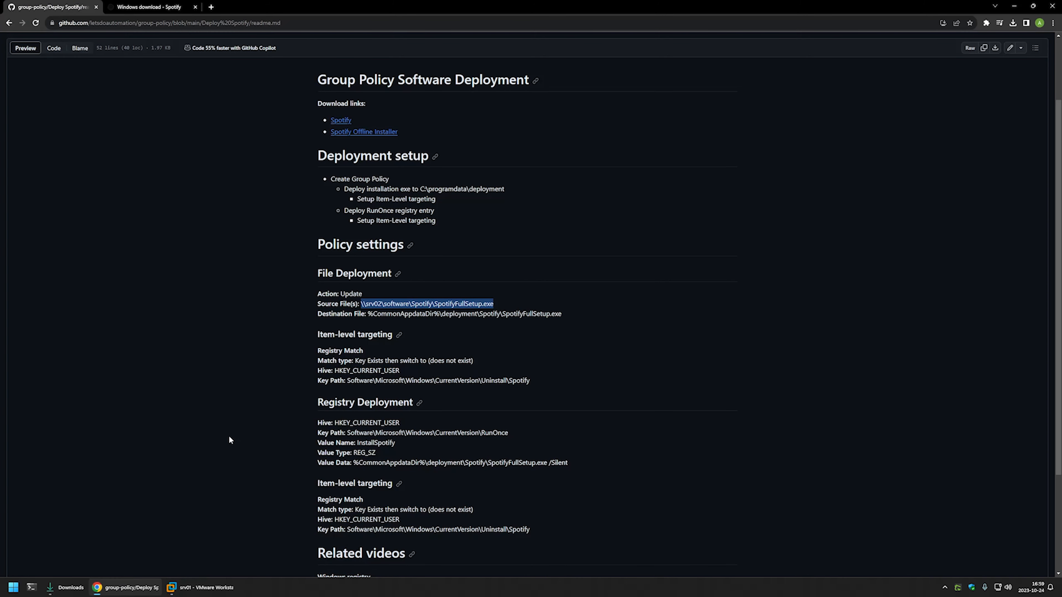
{"action": "left_click_drag", "start_coordinate": [565, 313], "coordinate": [439, 313]}
{"action": "right_click", "coordinate": [372, 311]}
{"action": "left_click", "coordinate": [383, 321]}
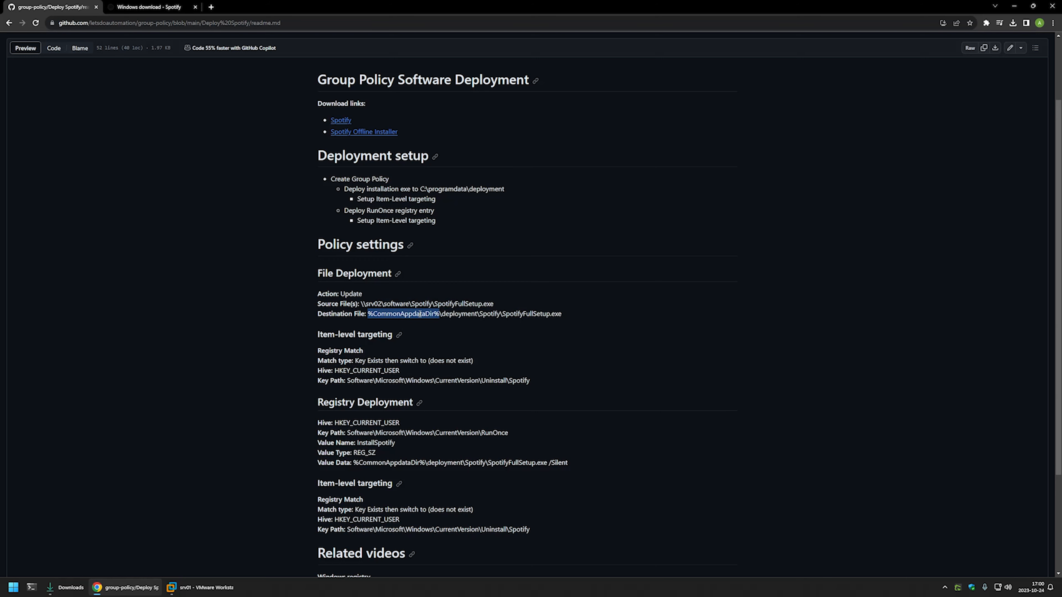
{"action": "triple_click", "coordinate": [463, 313]}
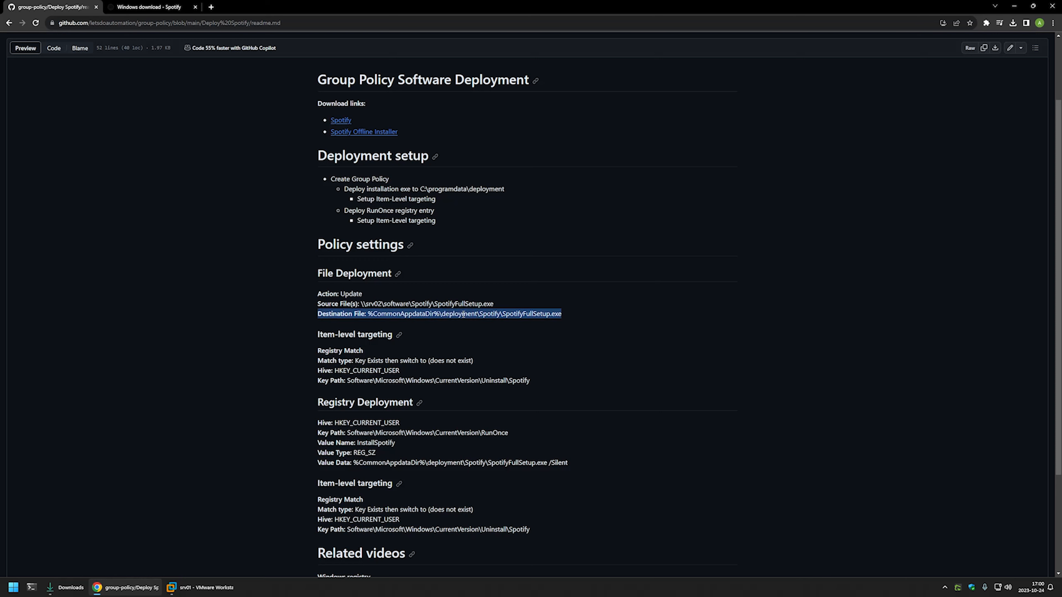
{"action": "double_click", "coordinate": [488, 314]}
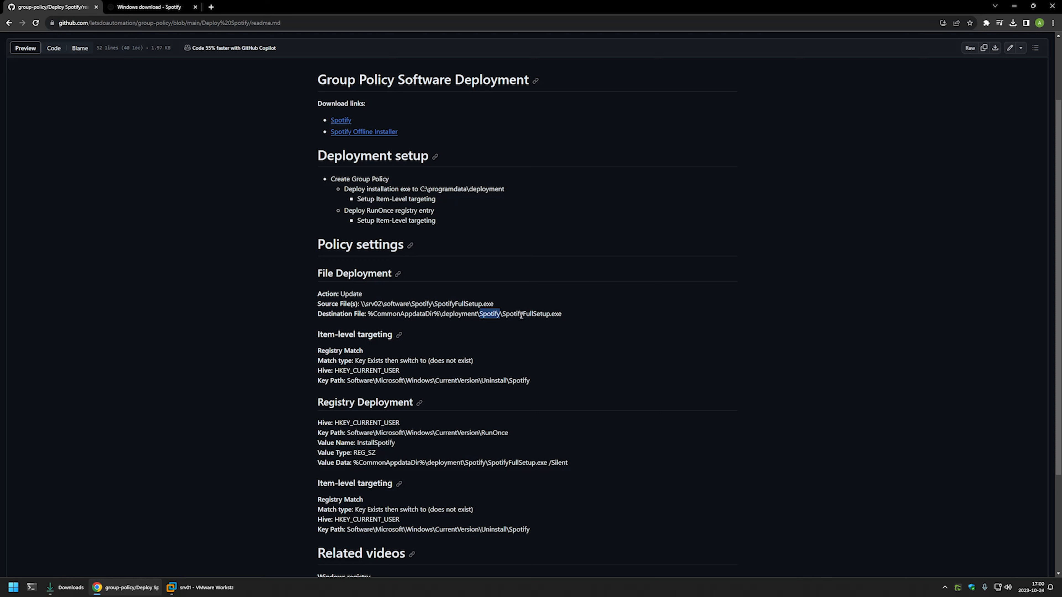
{"action": "left_click_drag", "start_coordinate": [562, 314], "coordinate": [504, 318]}
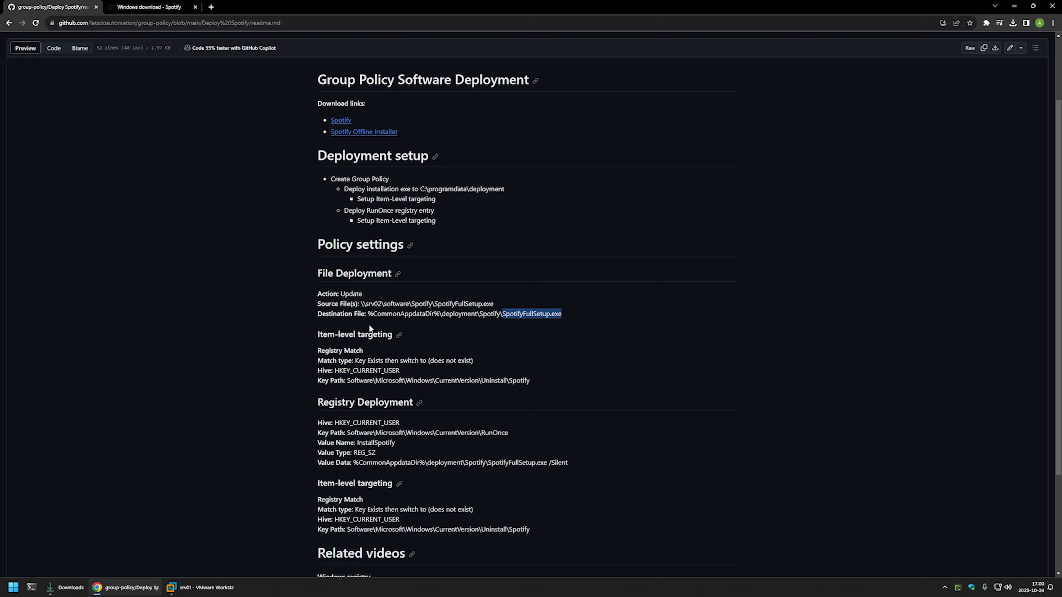
{"action": "left_click", "coordinate": [201, 588]}
{"action": "right_click", "coordinate": [569, 253]}
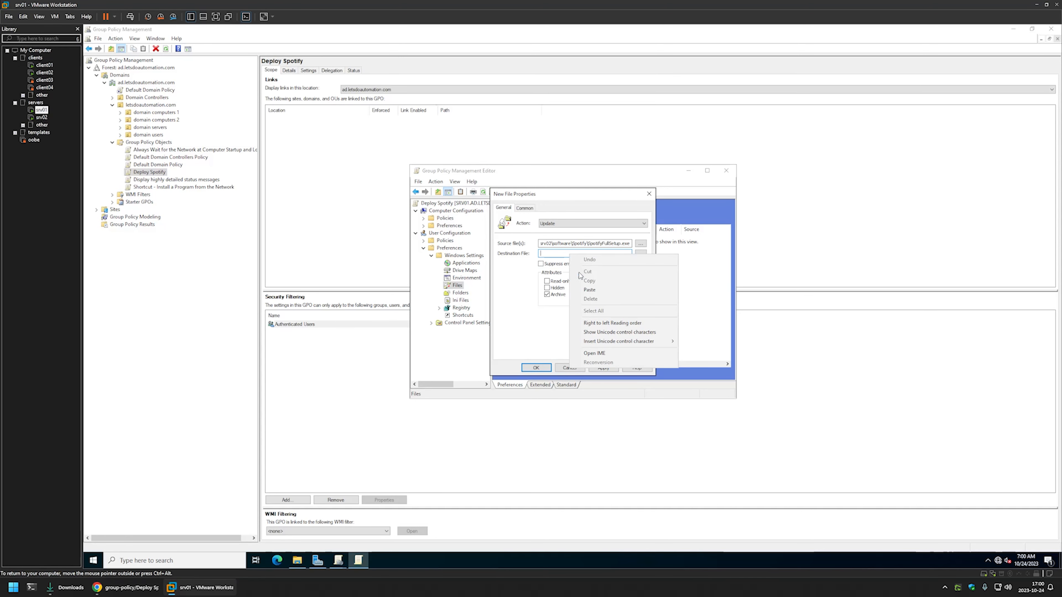
{"action": "left_click", "coordinate": [589, 290]}
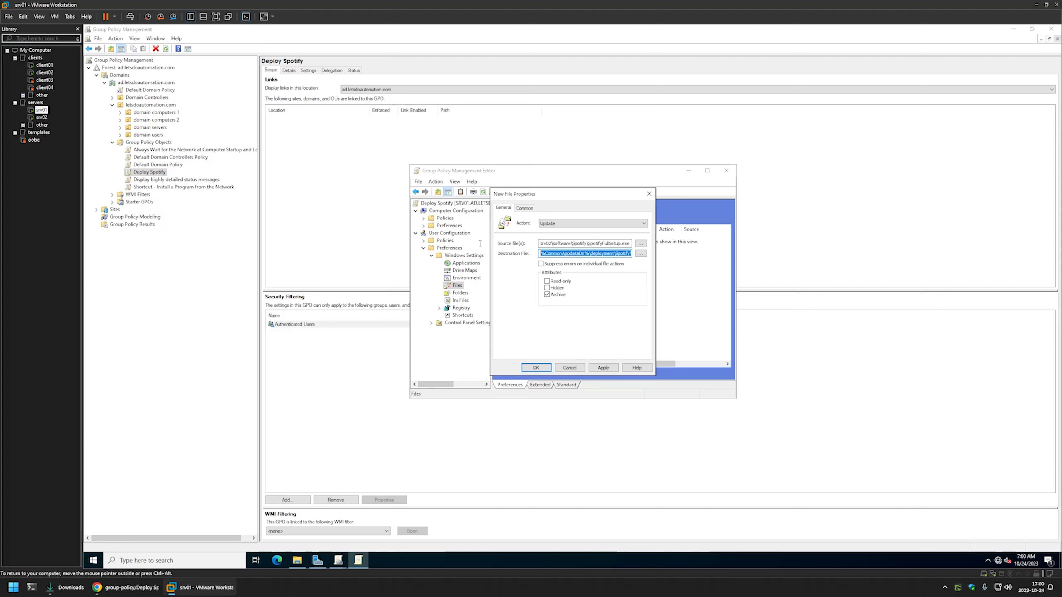
{"action": "key", "text": "shift+Tab"}
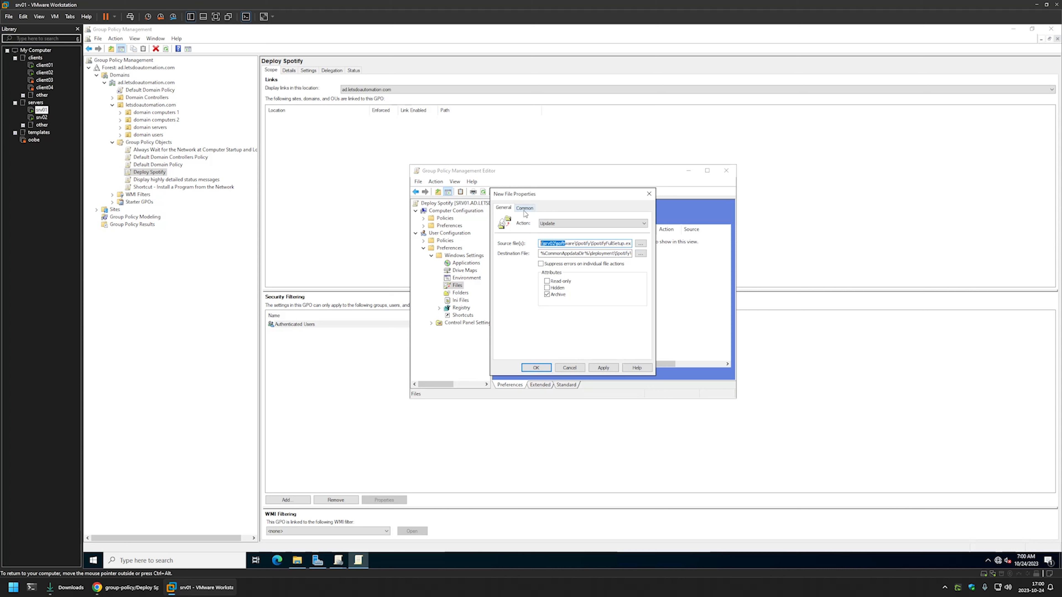
Enable item-level targeting for the file item and add a Registry Match targeting condition
{"action": "left_click", "coordinate": [524, 208]}
{"action": "left_click", "coordinate": [528, 264]}
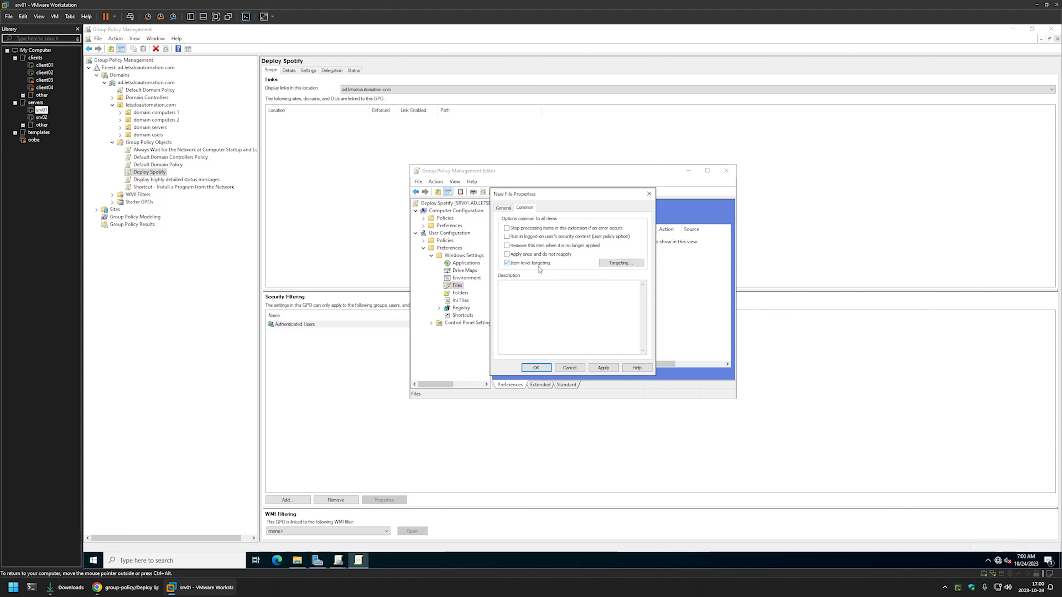
{"action": "left_click", "coordinate": [621, 263]}
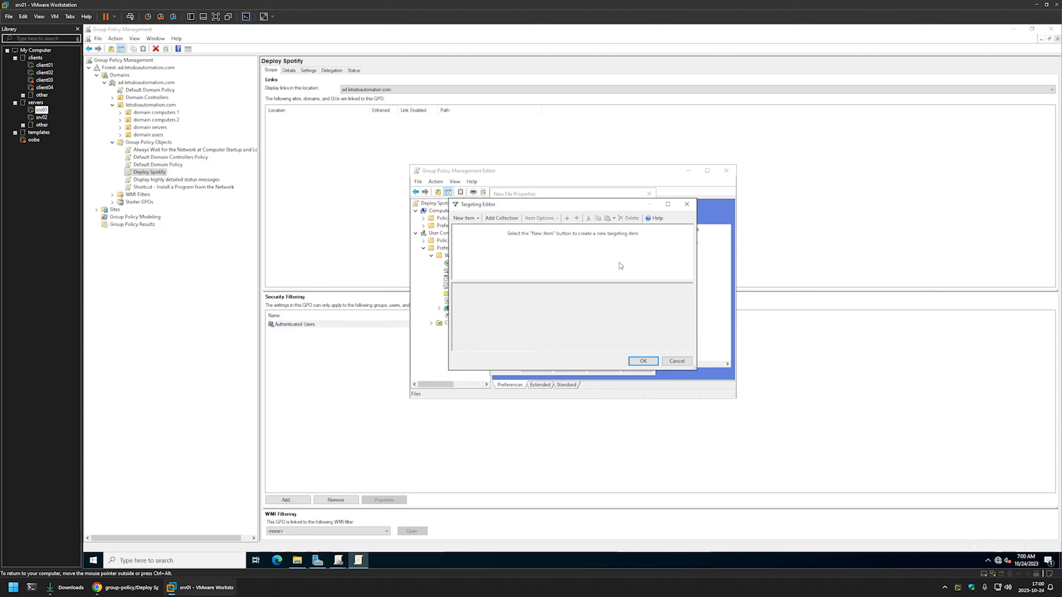
{"action": "left_click", "coordinate": [465, 218]}
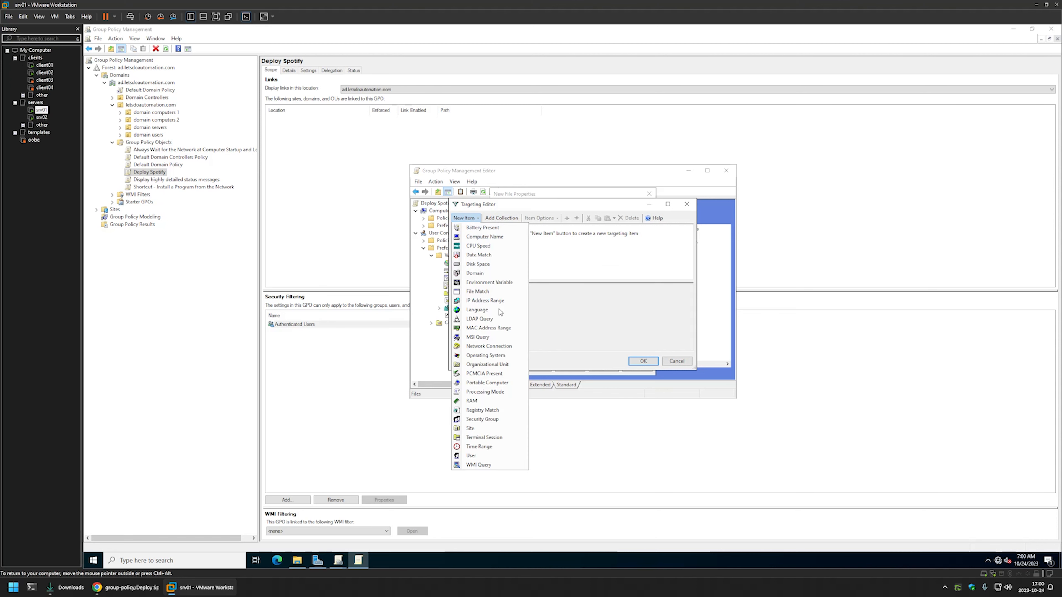
{"action": "left_click", "coordinate": [481, 409]}
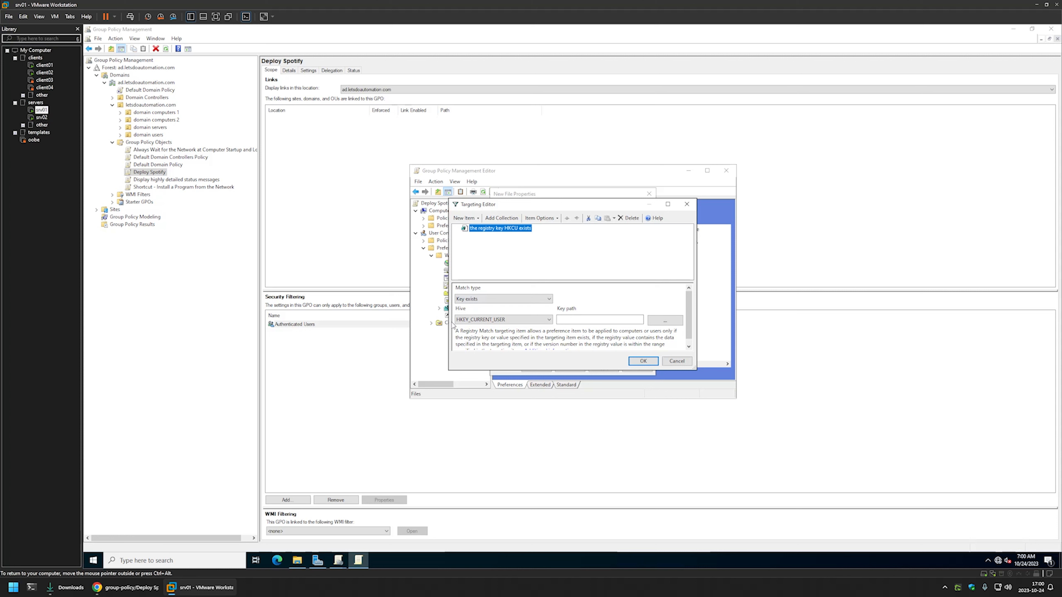
Copy Software\Microsoft\Windows\CurrentVersion\Uninstall\Spotify from the Chrome readme into the registry match's key path in the virtual machine
{"action": "left_click", "coordinate": [564, 320]}
{"action": "left_click", "coordinate": [126, 588]}
{"action": "scroll", "coordinate": [446, 362], "scroll_direction": "down", "scroll_amount": 3}
{"action": "left_click_drag", "start_coordinate": [533, 242], "coordinate": [347, 243]}
{"action": "right_click", "coordinate": [347, 243]}
{"action": "left_click", "coordinate": [368, 246]}
{"action": "left_click", "coordinate": [201, 587]}
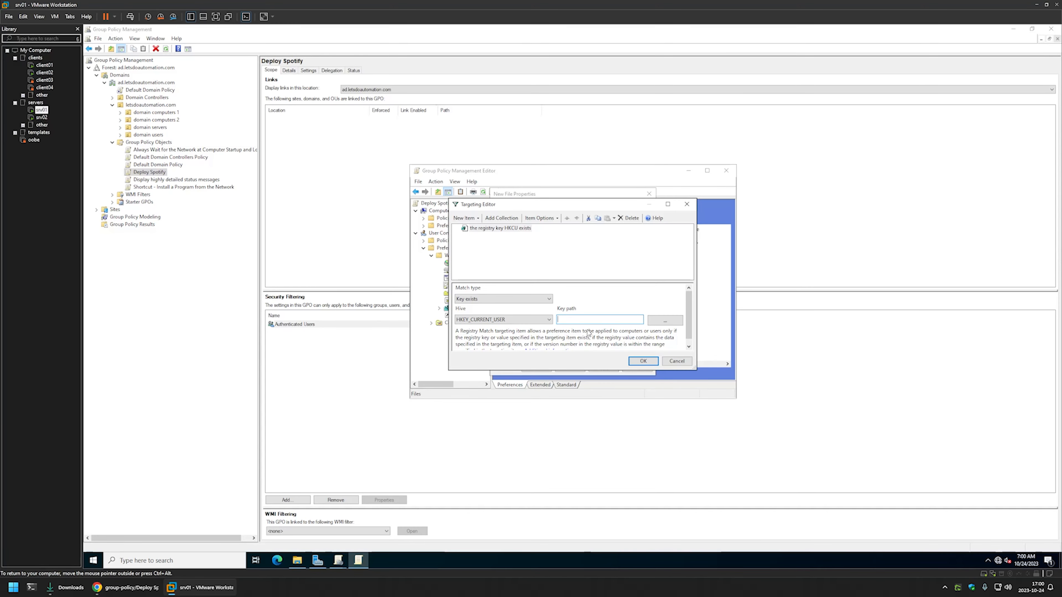
{"action": "right_click", "coordinate": [600, 319]}
{"action": "left_click", "coordinate": [616, 354]}
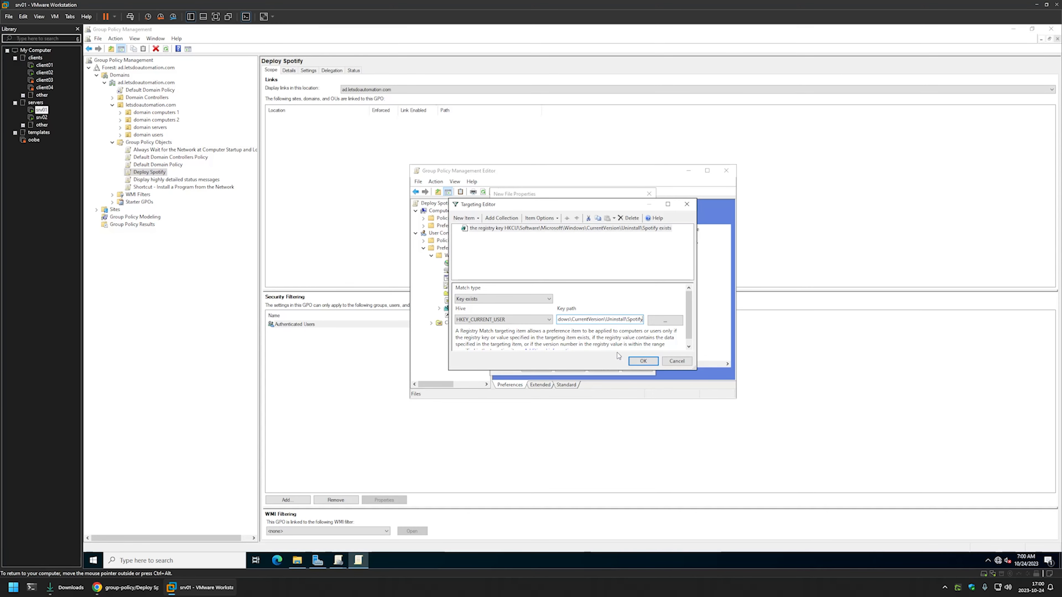
Negate the file item's registry match with Is Not so it requires the Spotify key to be missing, and save the file item
{"action": "left_click", "coordinate": [608, 228]}
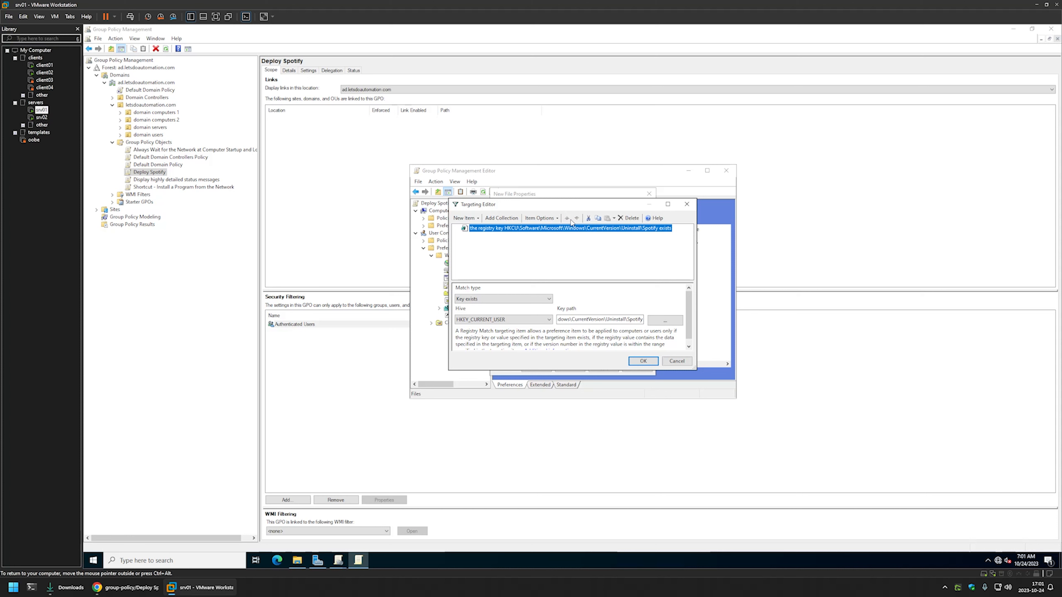
{"action": "left_click", "coordinate": [540, 218]}
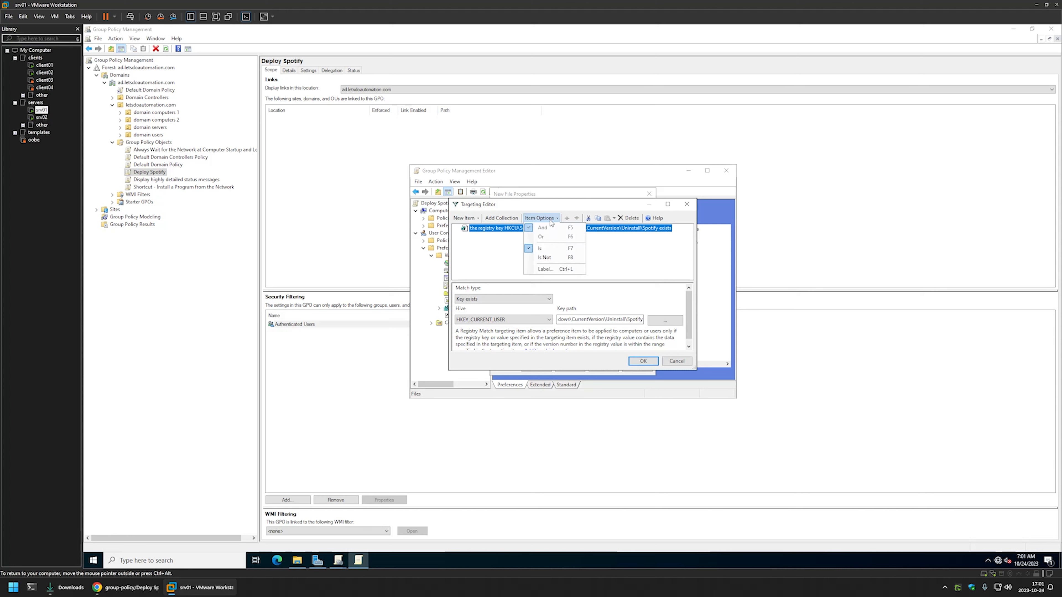
{"action": "left_click", "coordinate": [545, 257]}
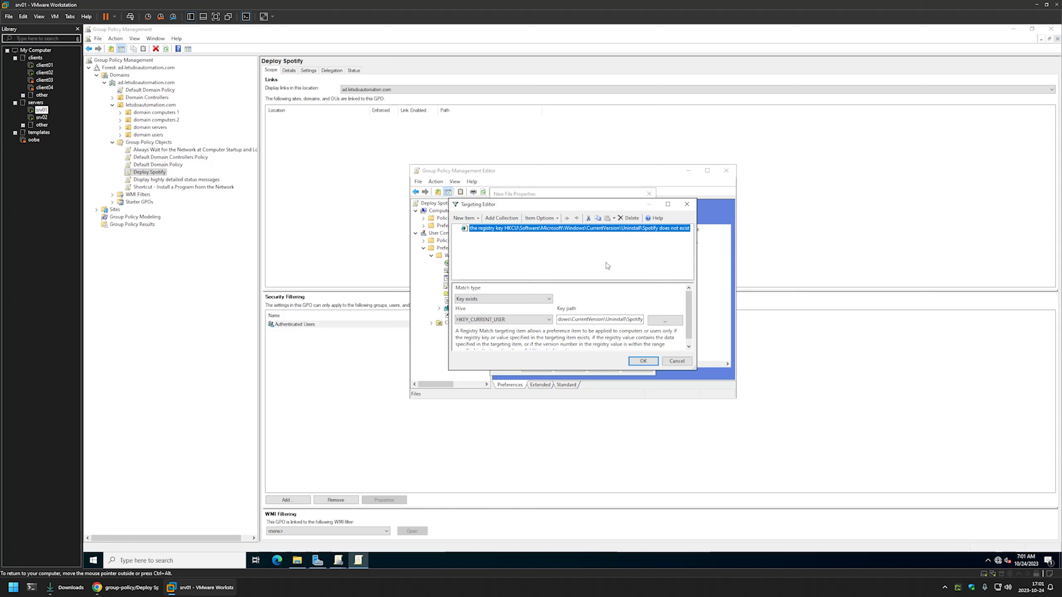
{"action": "left_click", "coordinate": [643, 361]}
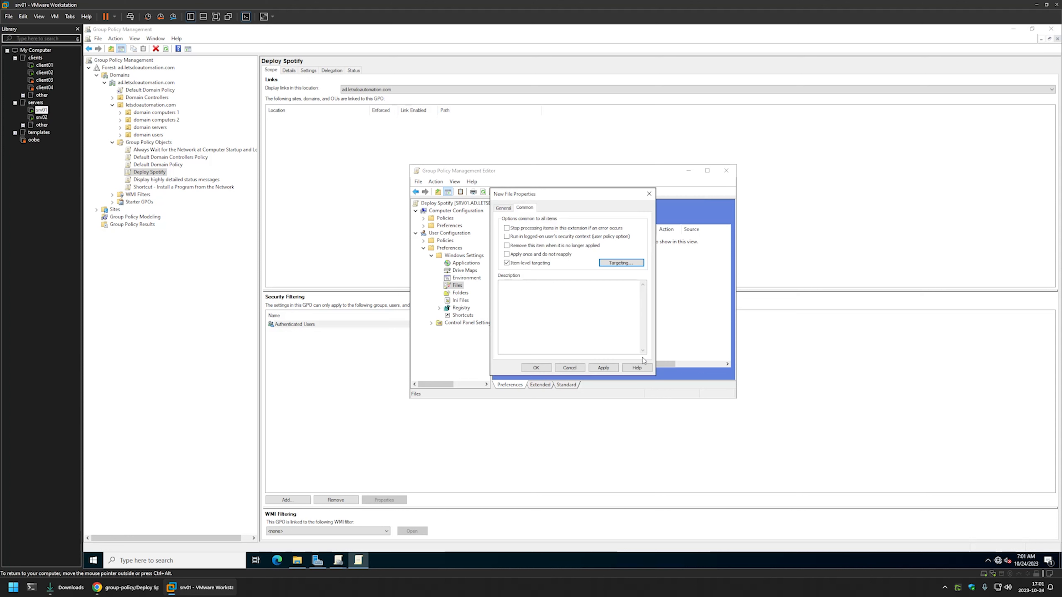
{"action": "left_click", "coordinate": [603, 368]}
{"action": "left_click", "coordinate": [546, 368]}
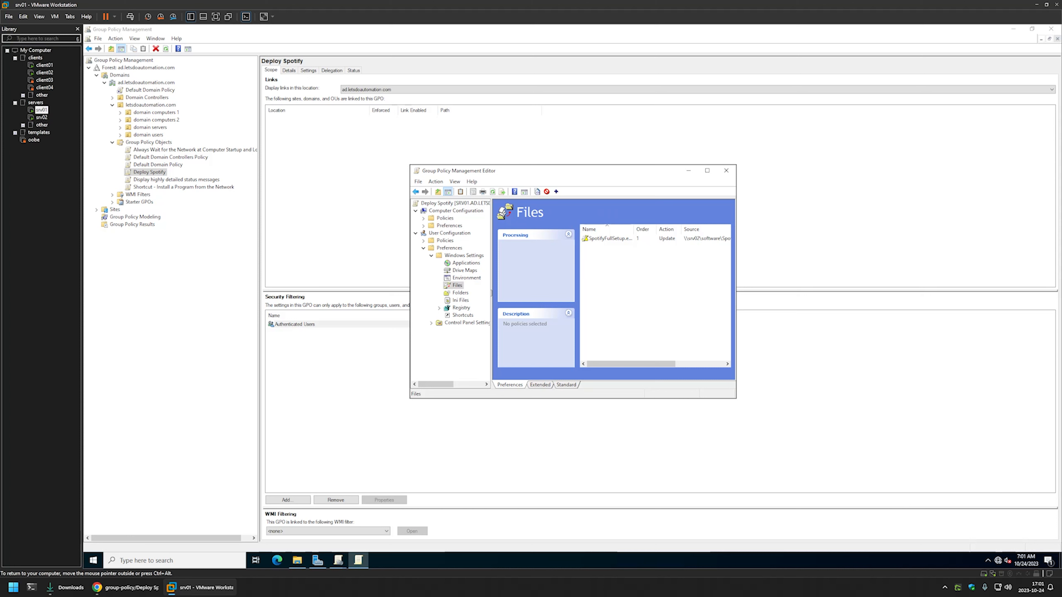
Start a new registry item in the user configuration's Windows Settings preferences of the Deploy Spotify policy
{"action": "left_click", "coordinate": [458, 309]}
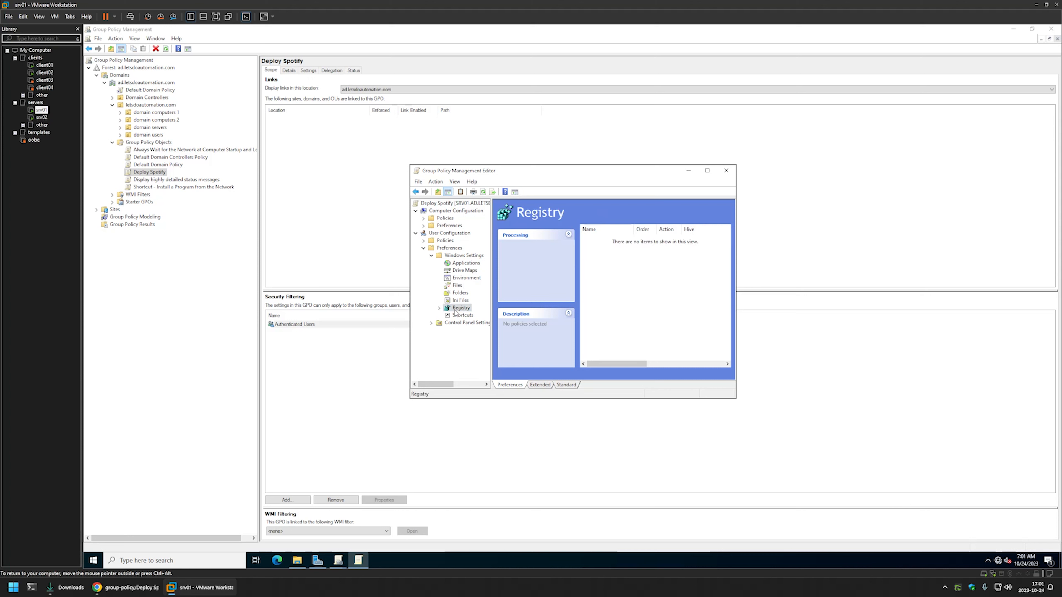
{"action": "right_click", "coordinate": [623, 261]}
{"action": "mouse_move", "coordinate": [676, 267]}
{"action": "left_click", "coordinate": [713, 265]}
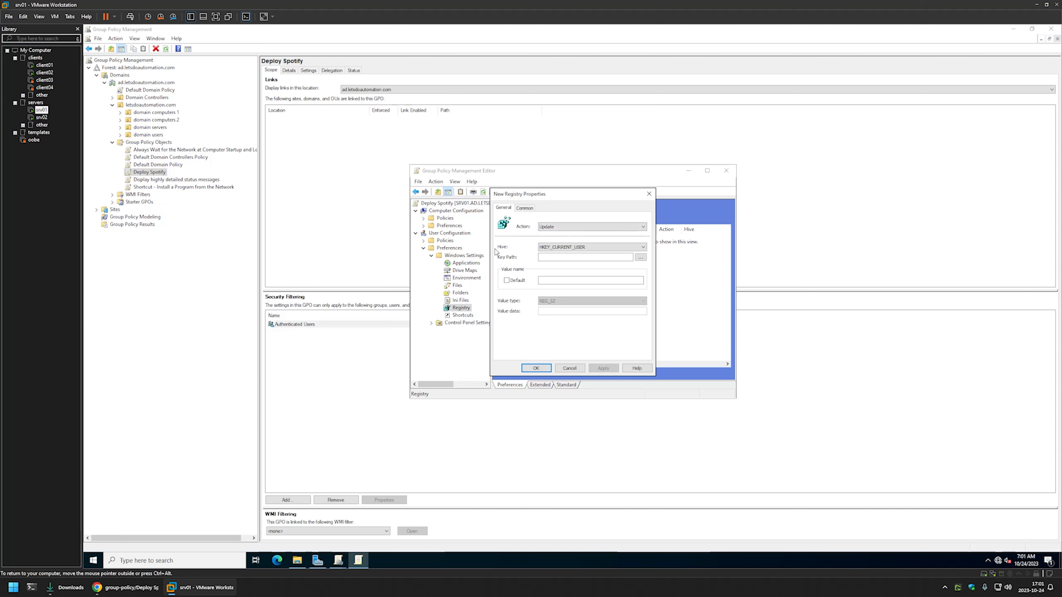
Copy Software\Microsoft\Windows\CurrentVersion\RunOnce from the Chrome readme into the new registry item's key path in the srv01 virtual machine
{"action": "left_click", "coordinate": [550, 257]}
{"action": "left_click", "coordinate": [125, 588]}
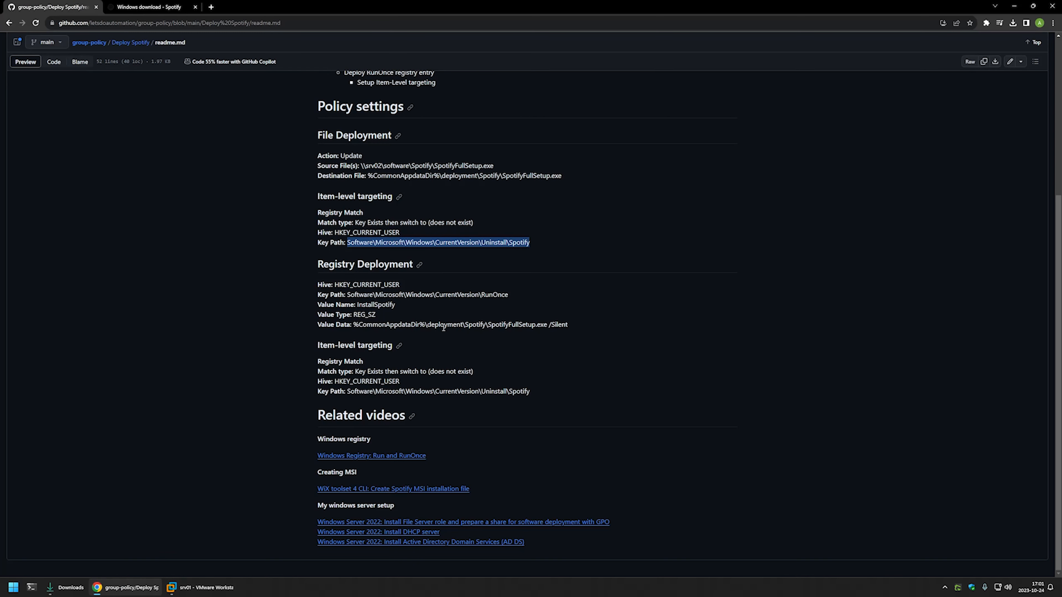
{"action": "left_click_drag", "start_coordinate": [504, 295], "coordinate": [346, 295]}
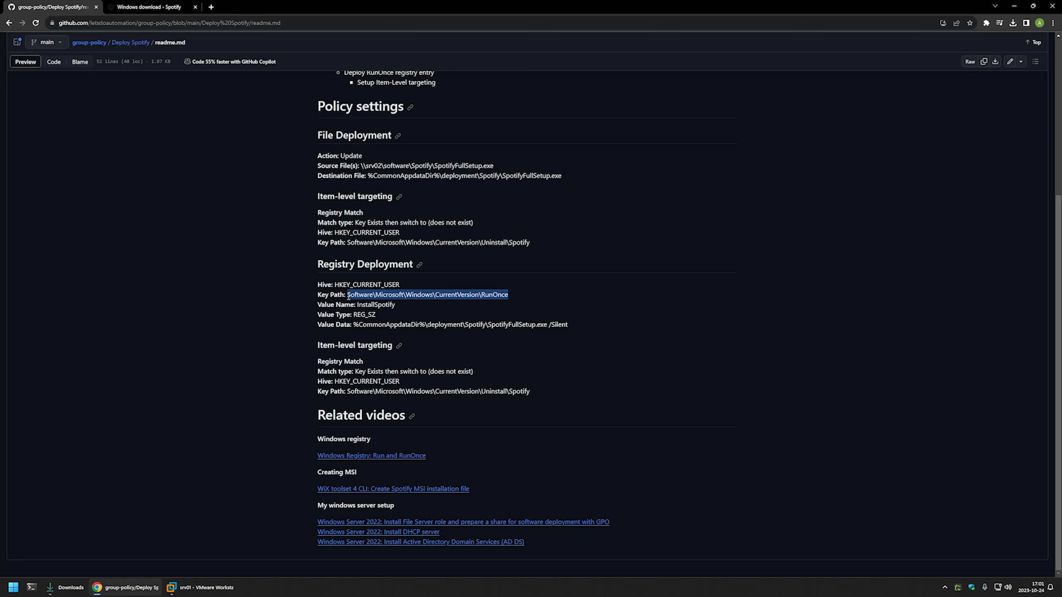
{"action": "right_click", "coordinate": [347, 296]}
{"action": "left_click", "coordinate": [360, 302]}
{"action": "left_click", "coordinate": [200, 588]}
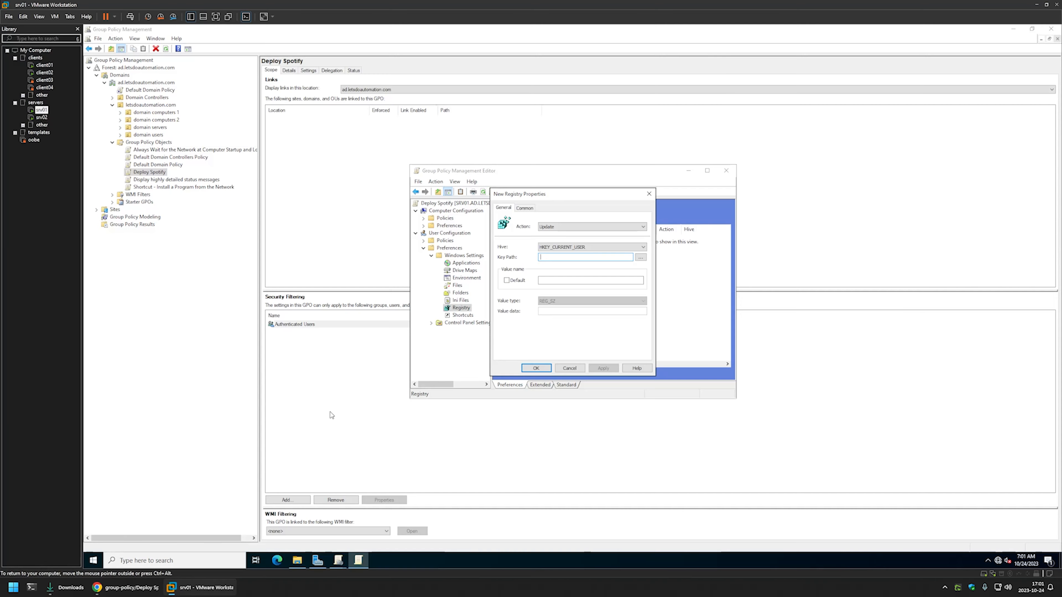
{"action": "right_click", "coordinate": [553, 268]}
{"action": "left_click", "coordinate": [562, 291]}
Copy the value name InstallSpotify from the Chrome readme into the registry item's value name in the virtual machine
{"action": "left_click", "coordinate": [126, 587]}
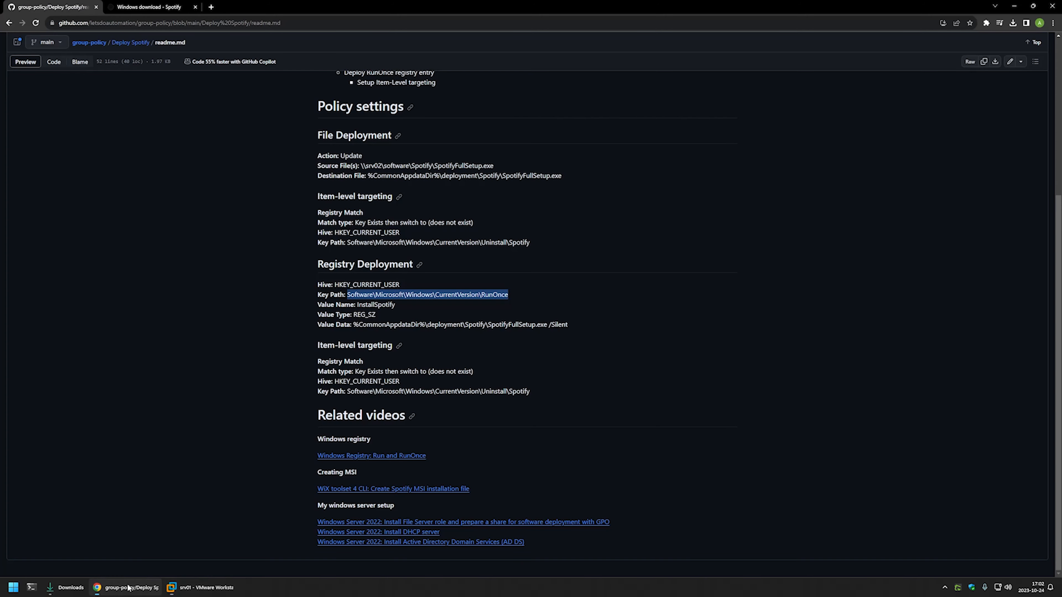
{"action": "double_click", "coordinate": [378, 305]}
{"action": "right_click", "coordinate": [378, 308]}
{"action": "left_click", "coordinate": [393, 315]}
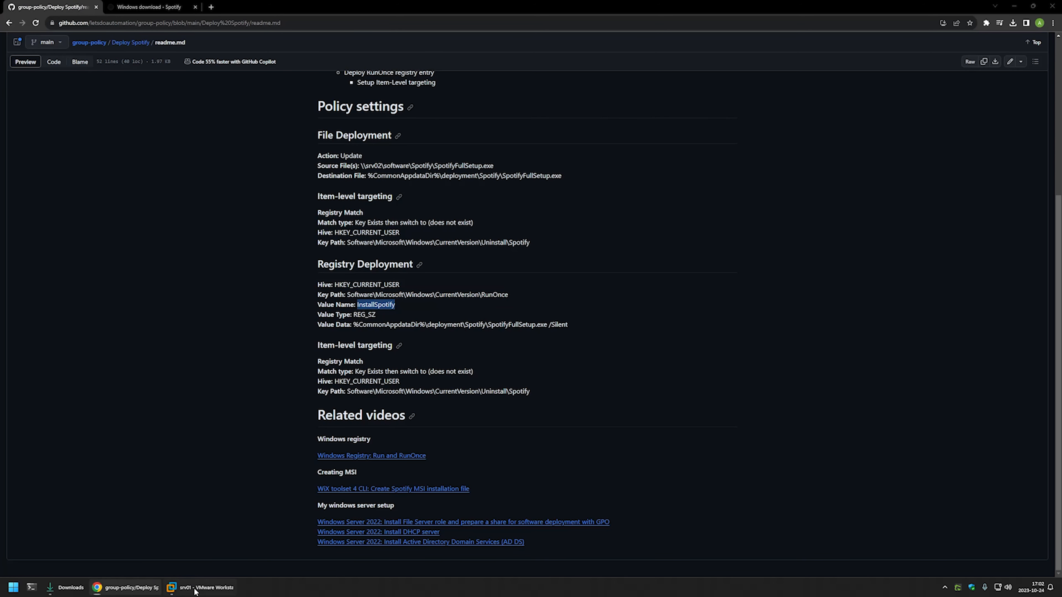
{"action": "left_click", "coordinate": [200, 587]}
{"action": "right_click", "coordinate": [557, 285]}
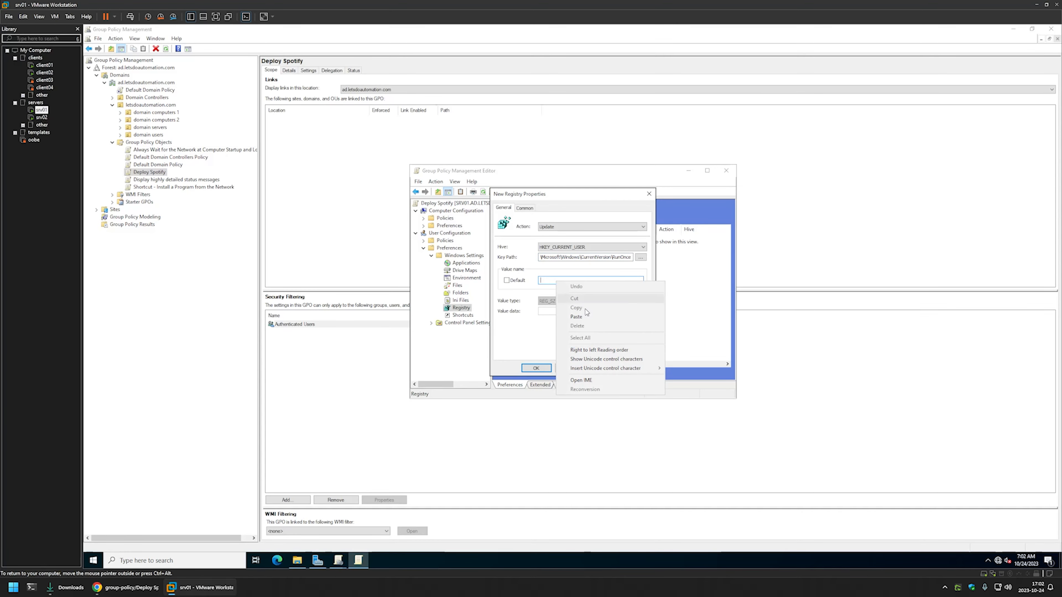
{"action": "left_click", "coordinate": [576, 316]}
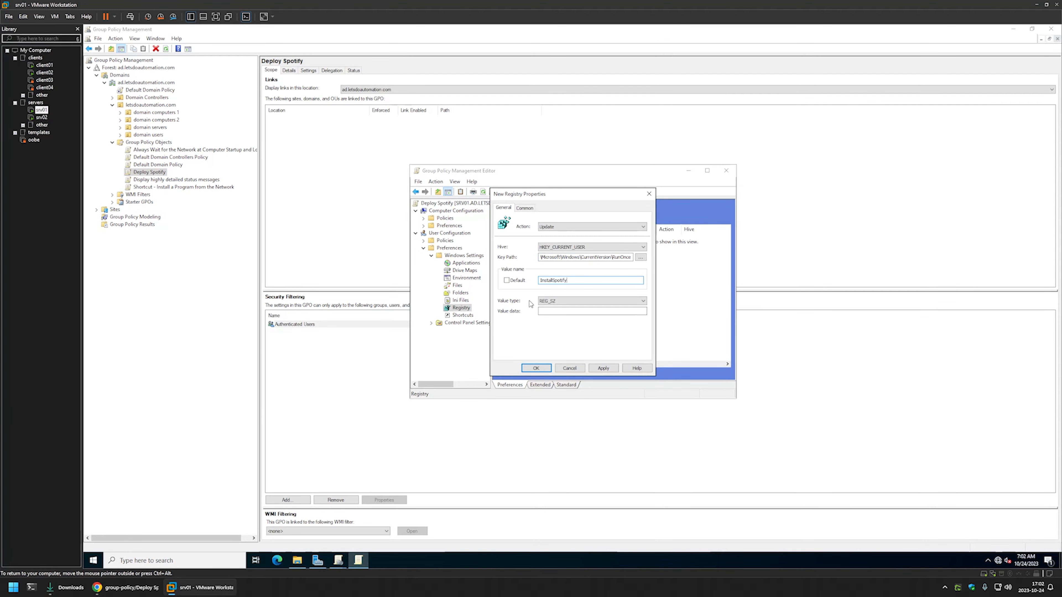
Copy %CommonAppdataDir%\deployment\Spotify\SpotifyFullSetup.exe /Silent from the Chrome readme into the registry item's value data in the virtual machine
{"action": "left_click", "coordinate": [126, 588]}
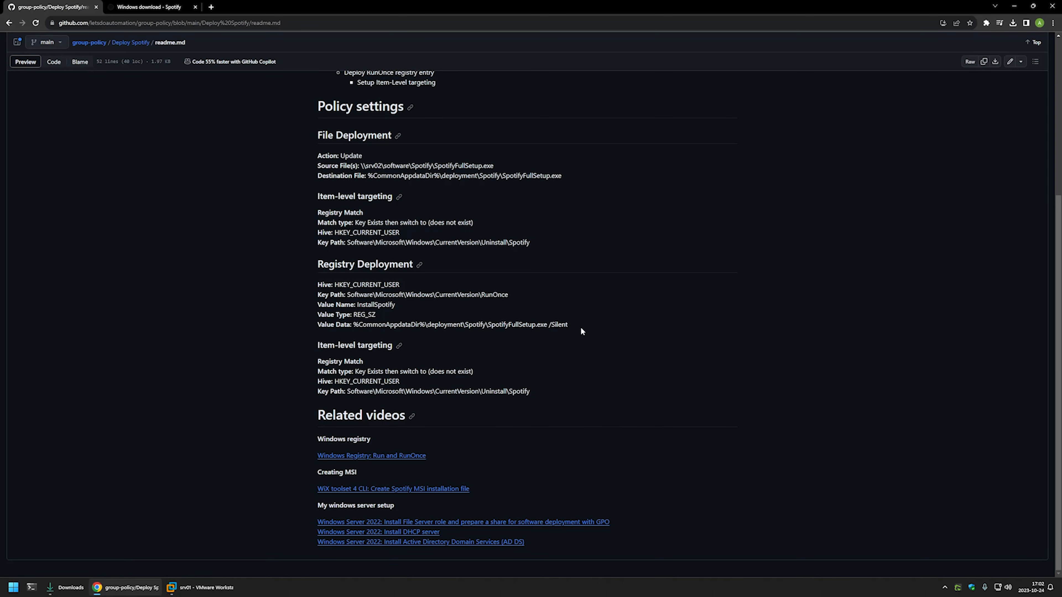
{"action": "left_click_drag", "start_coordinate": [569, 326], "coordinate": [356, 327]}
{"action": "right_click", "coordinate": [355, 327]}
{"action": "left_click", "coordinate": [376, 333]}
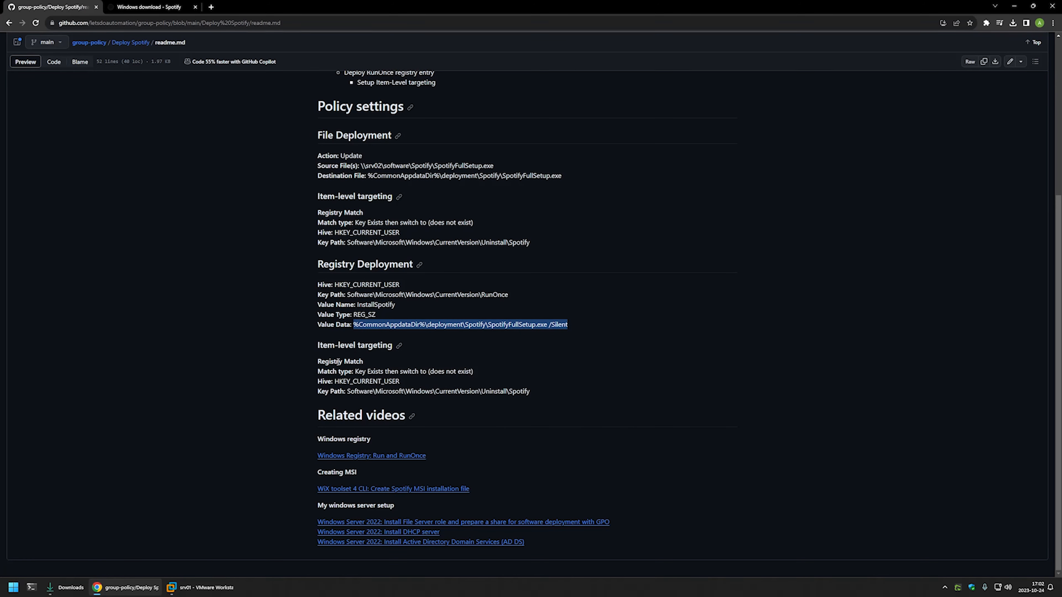
{"action": "left_click", "coordinate": [200, 588]}
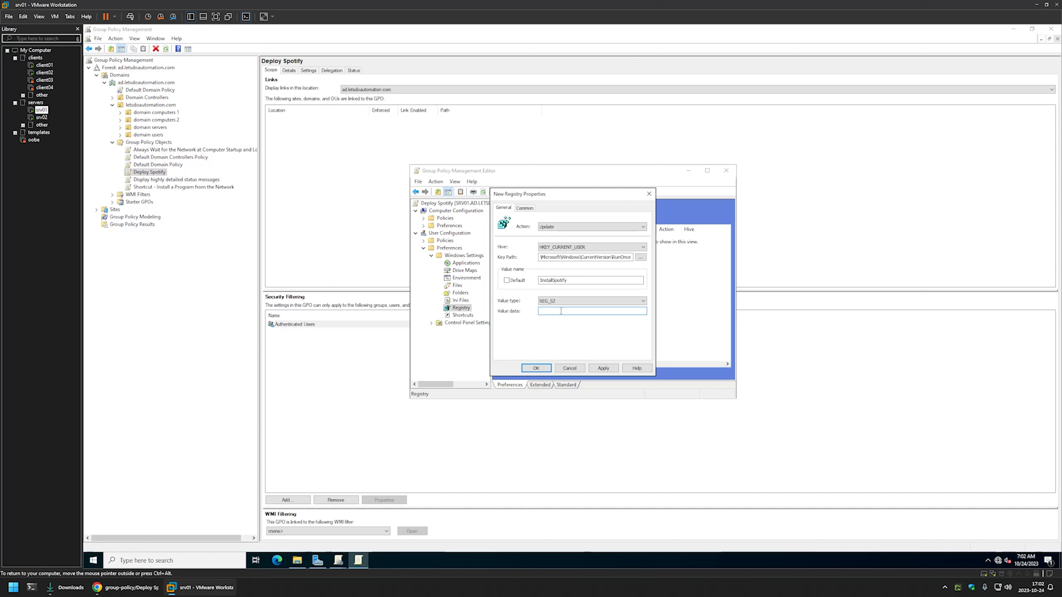
{"action": "right_click", "coordinate": [561, 310]}
{"action": "left_click", "coordinate": [589, 348]}
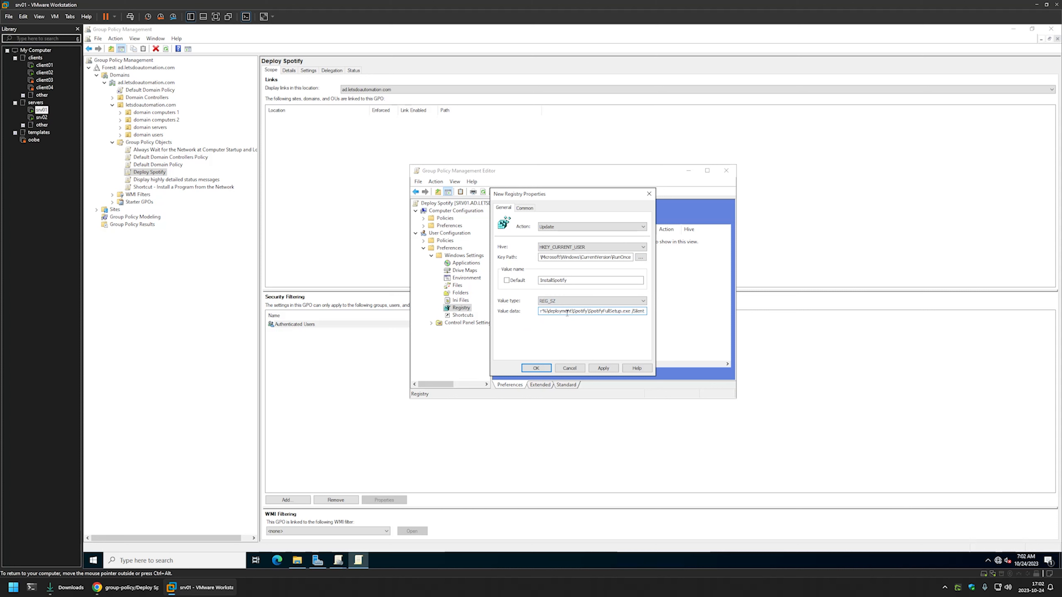
{"action": "left_click_drag", "start_coordinate": [559, 313], "coordinate": [538, 312]}
{"action": "left_click", "coordinate": [545, 312]}
{"action": "left_click_drag", "start_coordinate": [545, 313], "coordinate": [639, 308]}
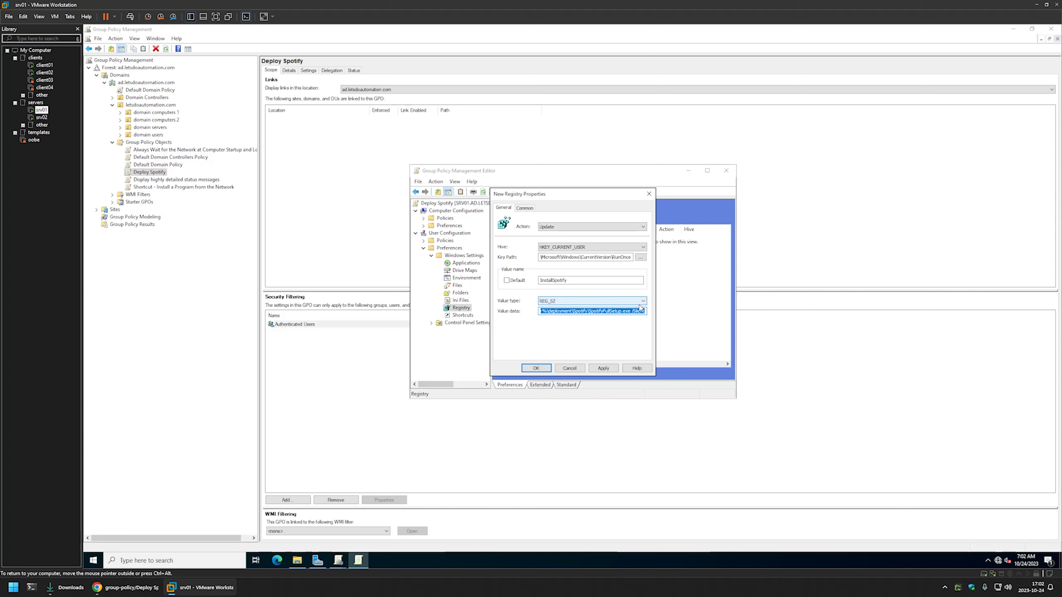
{"action": "left_click", "coordinate": [589, 311]}
{"action": "left_click_drag", "start_coordinate": [589, 312], "coordinate": [652, 308]}
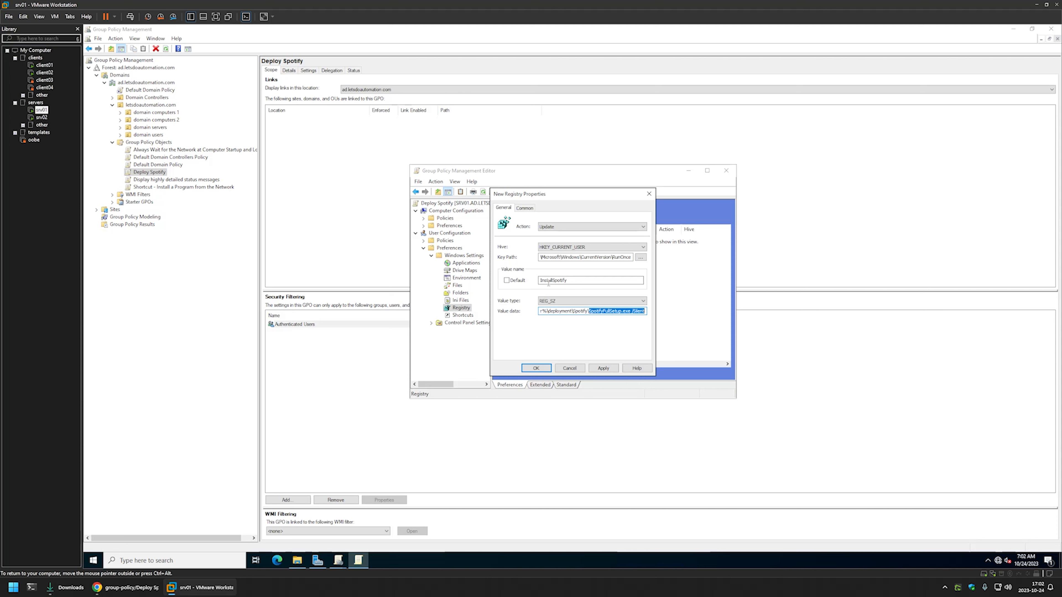
Enable item-level targeting for the registry item and add a Registry Match targeting condition
{"action": "left_click", "coordinate": [528, 210]}
{"action": "left_click", "coordinate": [529, 264]}
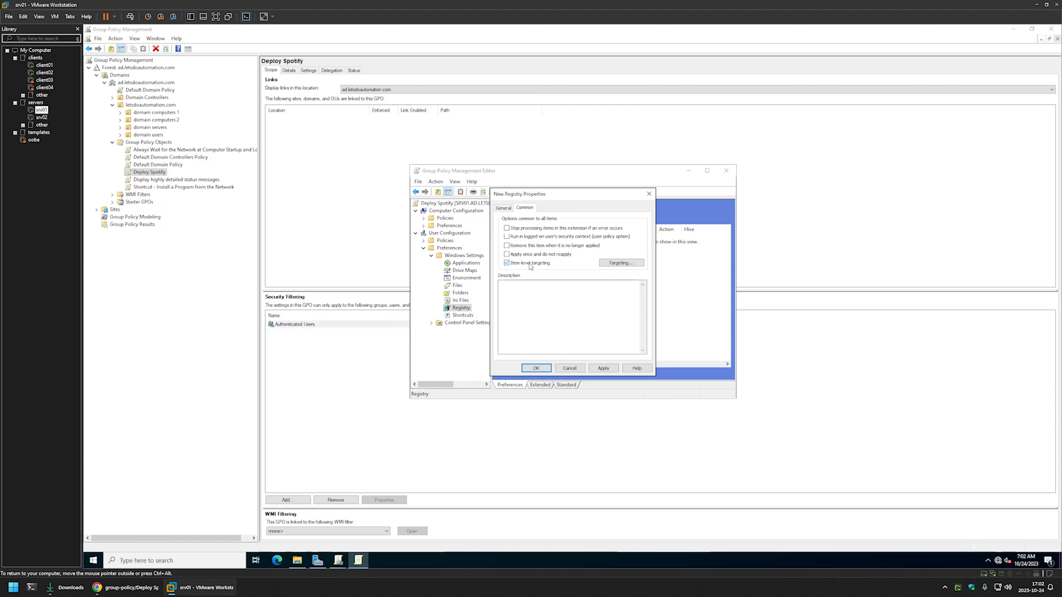
{"action": "left_click", "coordinate": [611, 262]}
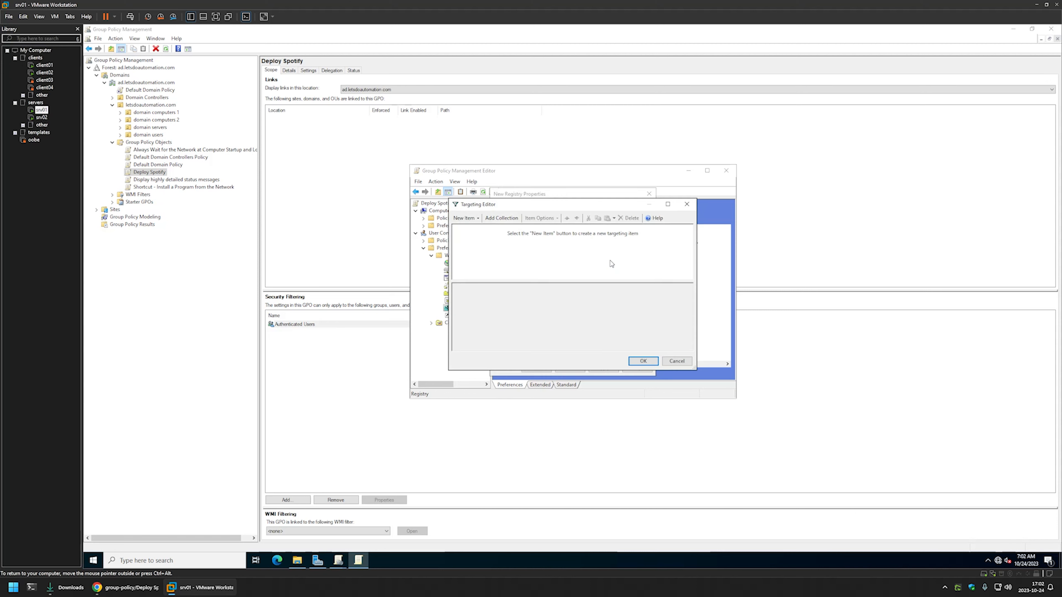
{"action": "left_click", "coordinate": [464, 217]}
{"action": "left_click", "coordinate": [481, 411]}
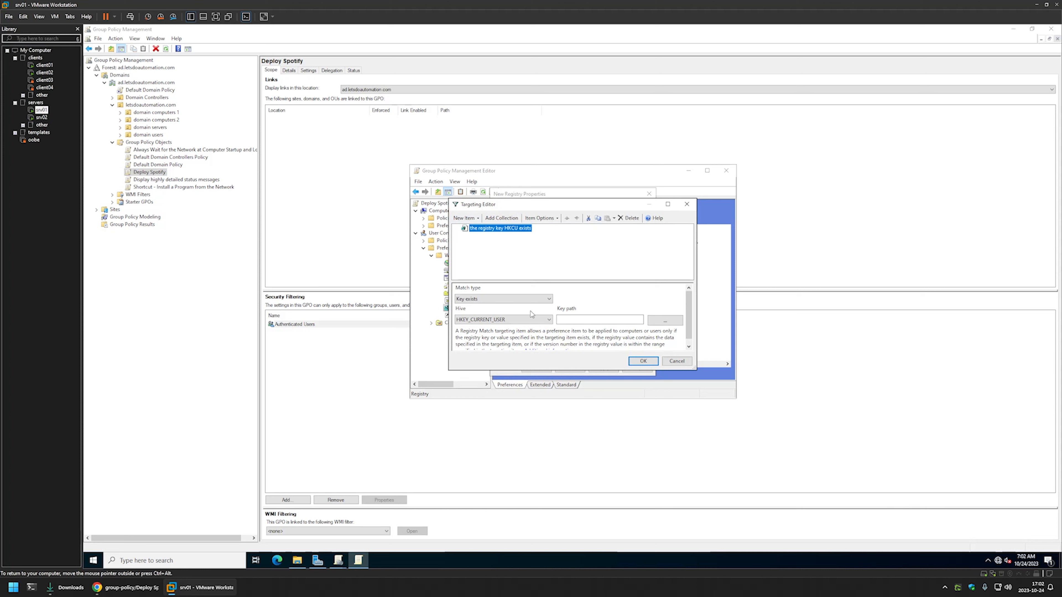
Copy Software\Microsoft\Windows\CurrentVersion\Uninstall\Spotify from the Chrome readme into the registry item's targeting key path in the virtual machine
{"action": "left_click", "coordinate": [125, 588]}
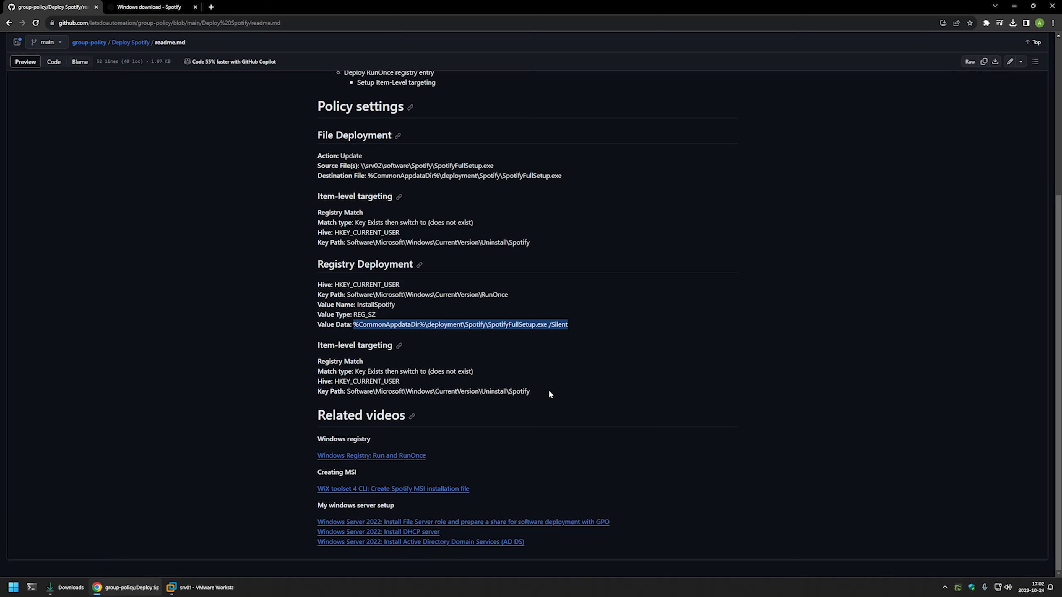
{"action": "left_click_drag", "start_coordinate": [549, 393], "coordinate": [344, 389]}
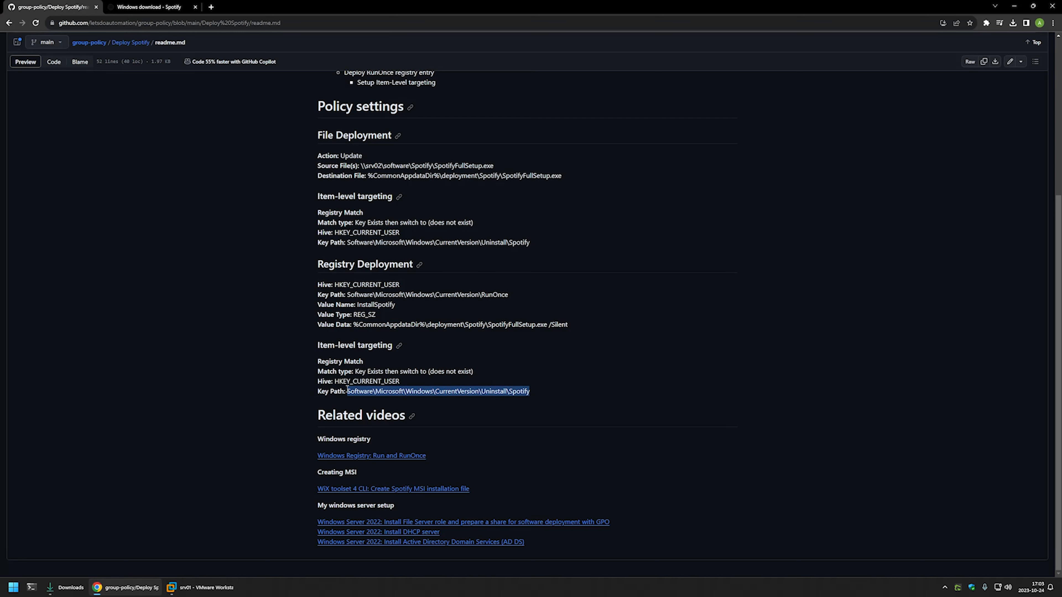
{"action": "left_click", "coordinate": [195, 585]}
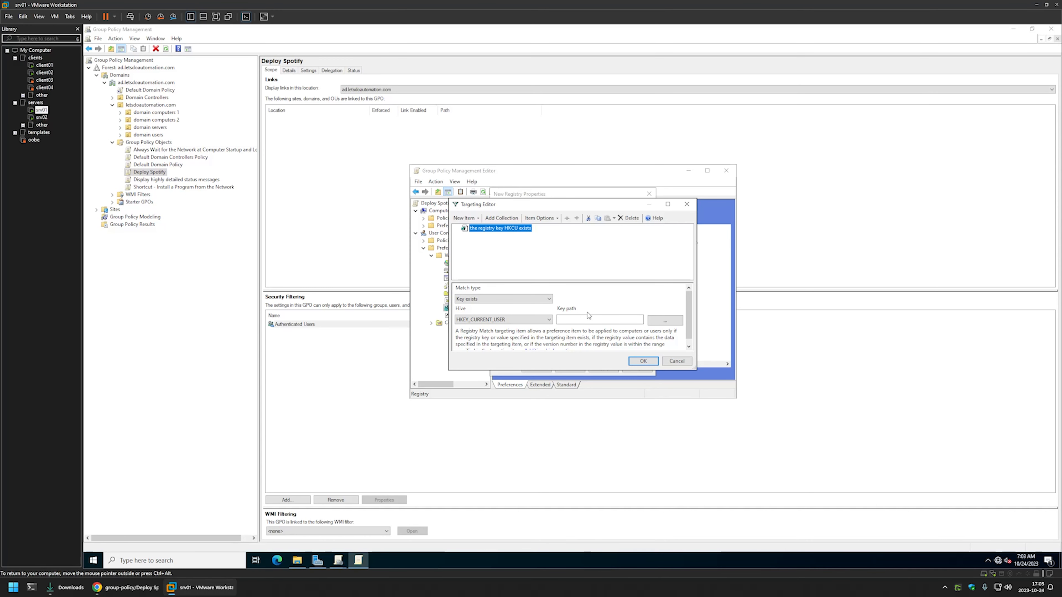
{"action": "right_click", "coordinate": [577, 323]}
{"action": "left_click", "coordinate": [602, 355]}
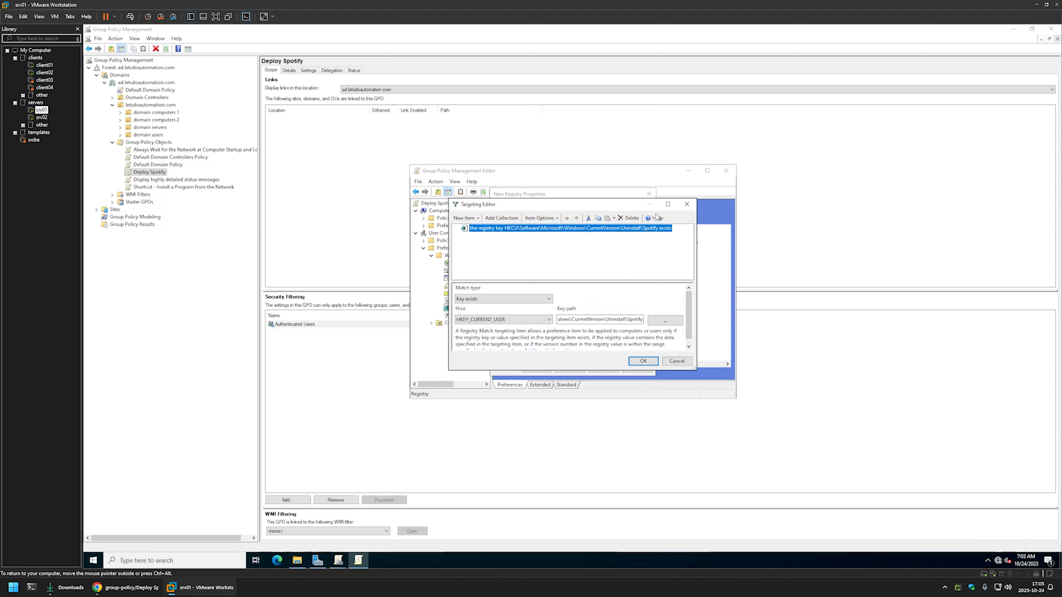
Negate the registry item's targeting condition with Is Not, save the registry item, and close the policy editor
{"action": "left_click", "coordinate": [541, 218]}
{"action": "left_click", "coordinate": [549, 259]}
{"action": "left_click", "coordinate": [642, 361]}
{"action": "left_click", "coordinate": [603, 369]}
{"action": "left_click", "coordinate": [543, 370]}
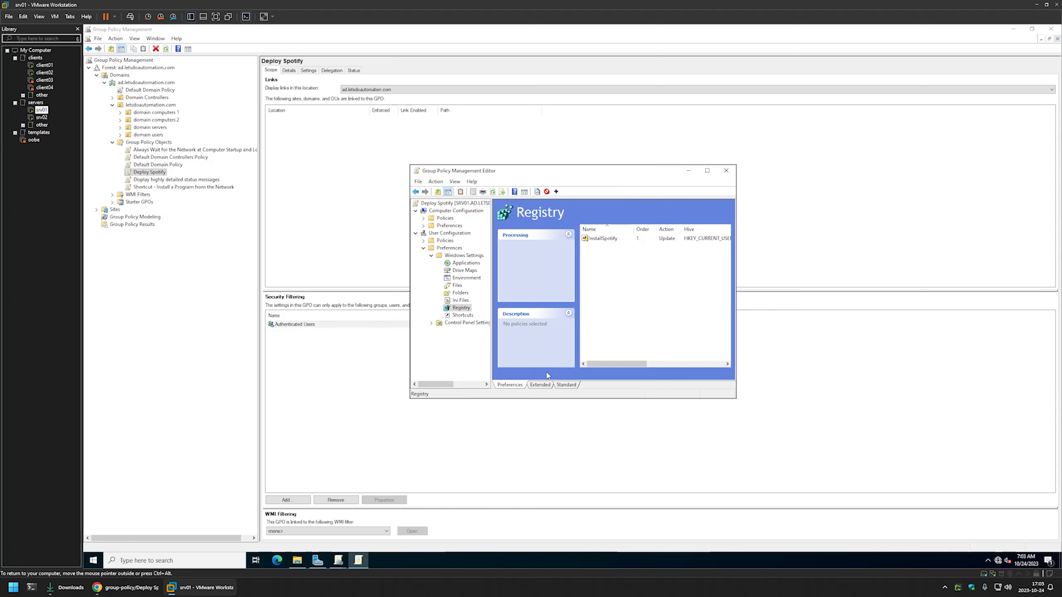
{"action": "left_click", "coordinate": [726, 171]}
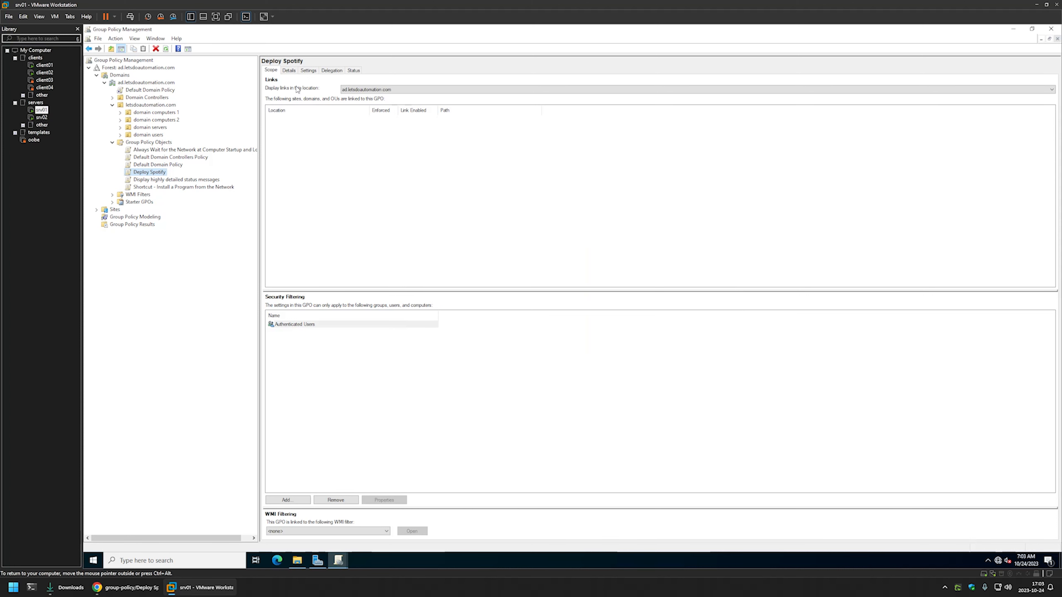
Set the Deploy Spotify policy's GPO status to Computer configuration settings disabled
{"action": "left_click", "coordinate": [289, 71]}
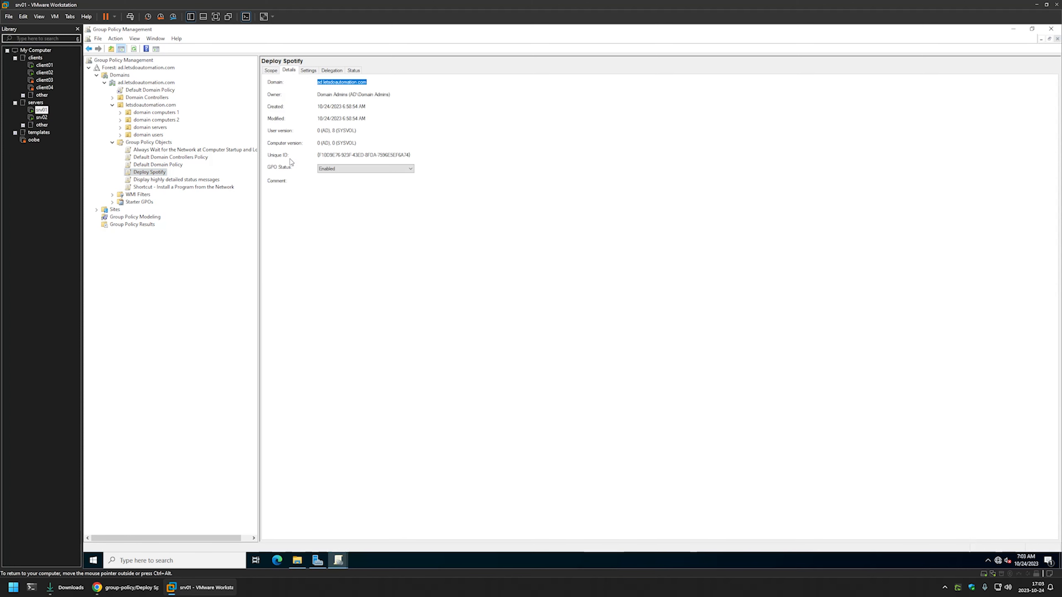
{"action": "left_click", "coordinate": [322, 169]}
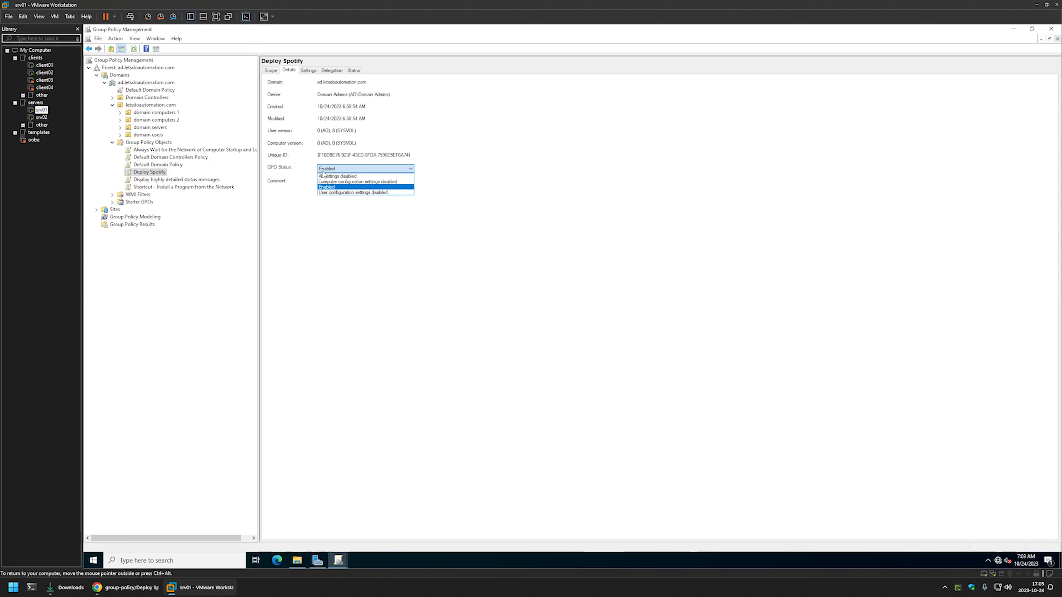
{"action": "left_click", "coordinate": [336, 182]}
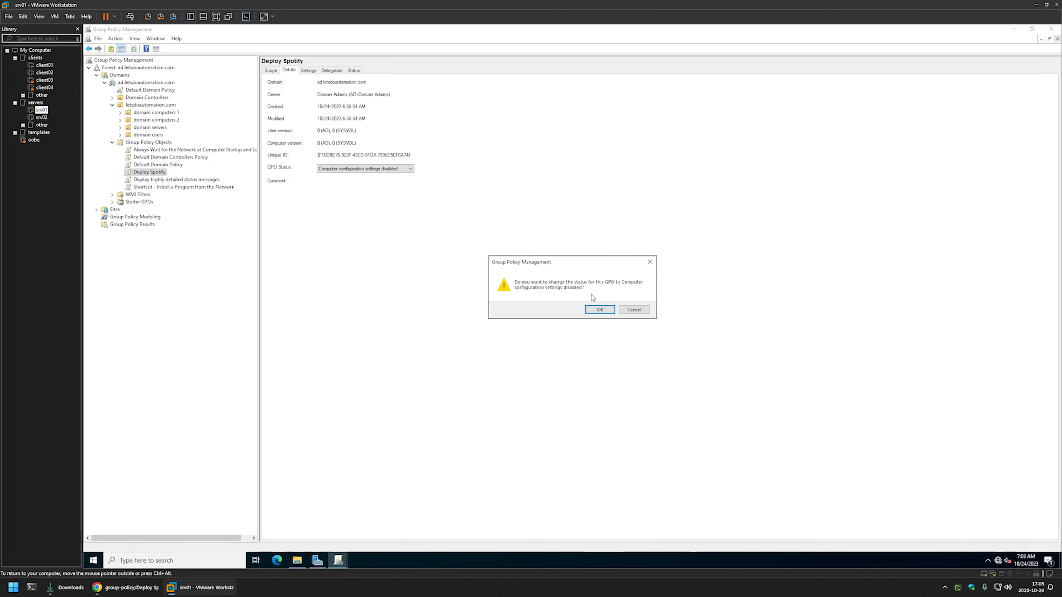
{"action": "left_click", "coordinate": [599, 309]}
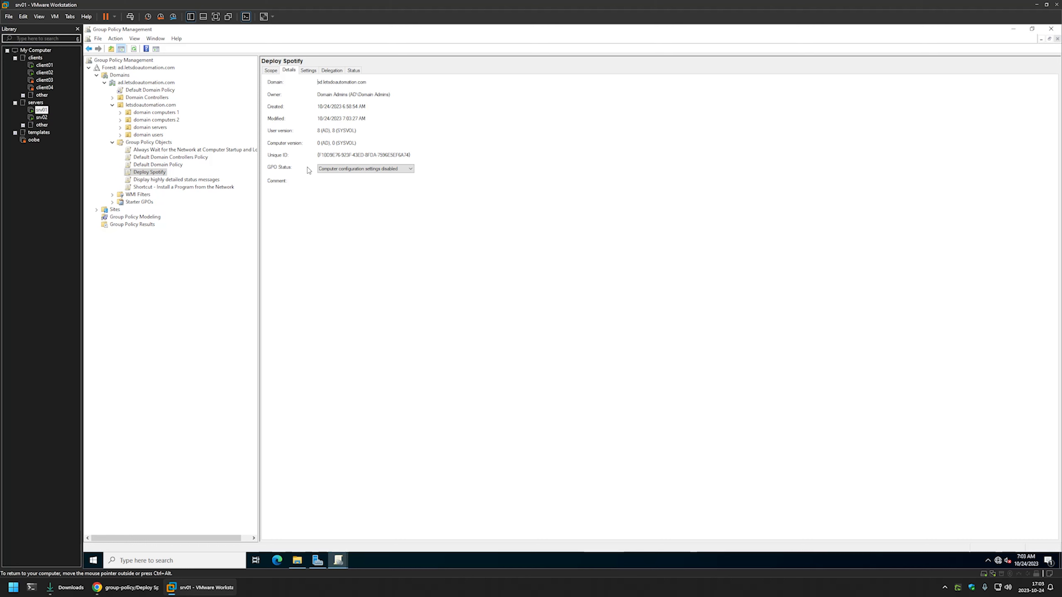
Link the Deploy Spotify policy to the domain users organizational unit
{"action": "left_click", "coordinate": [162, 136]}
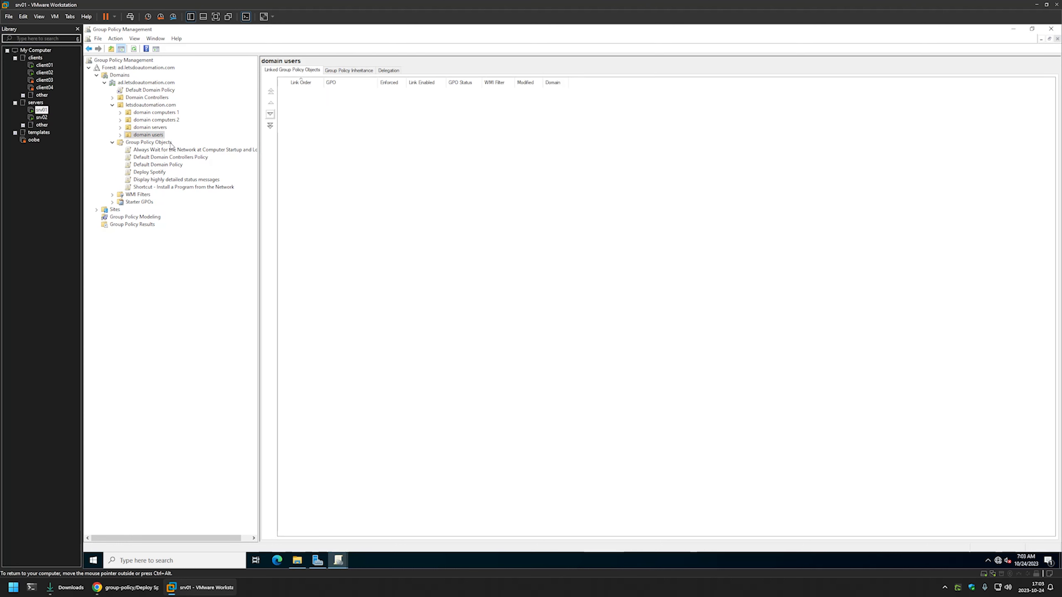
{"action": "left_click_drag", "start_coordinate": [157, 174], "coordinate": [154, 136]}
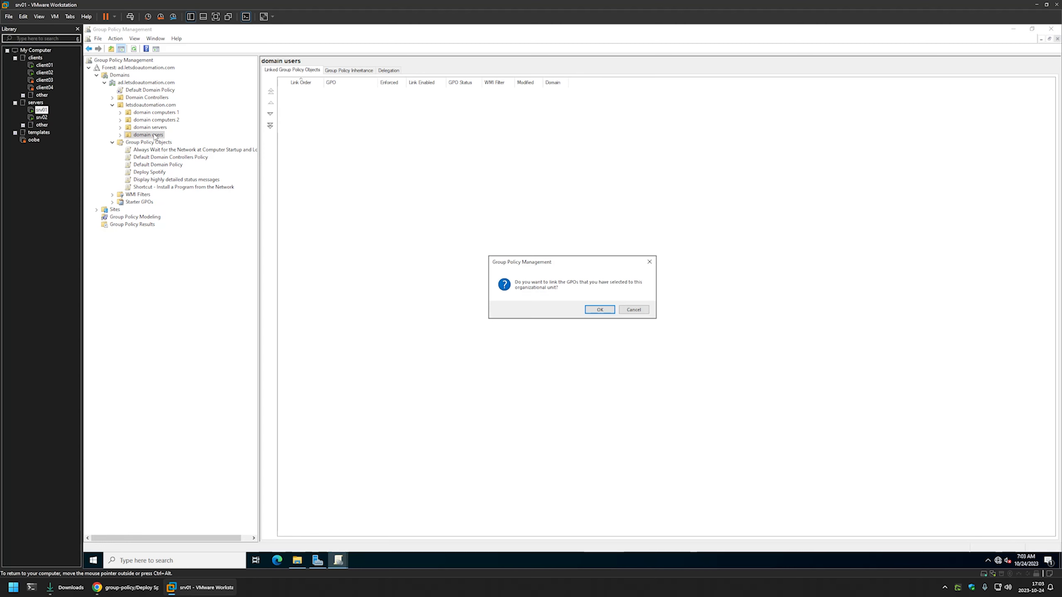
{"action": "left_click", "coordinate": [600, 310]}
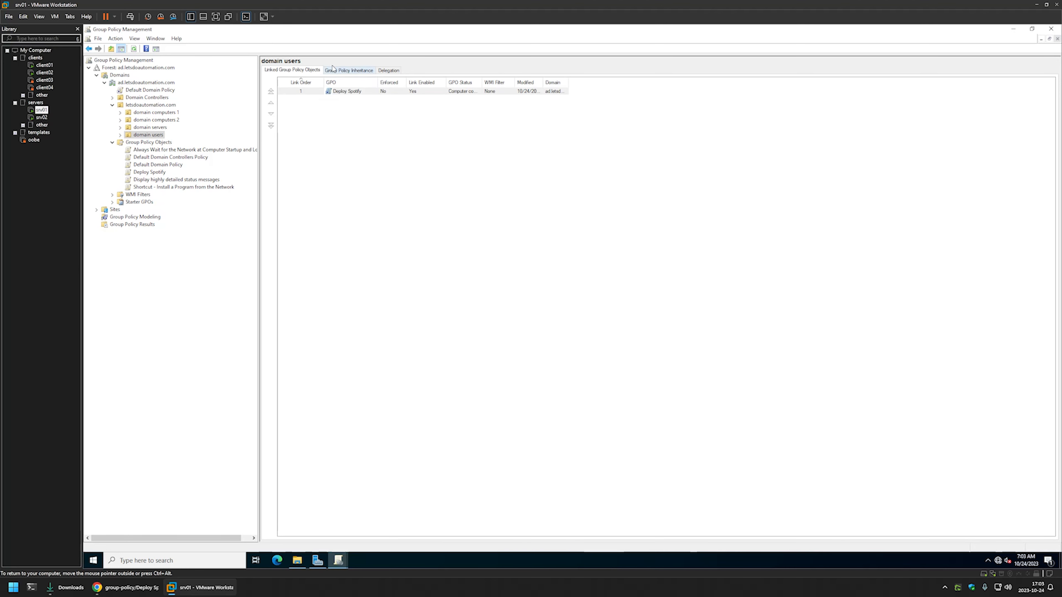
Expand the domain users organizational unit and check the scope of its linked Deploy Spotify policy
{"action": "left_click", "coordinate": [121, 135]}
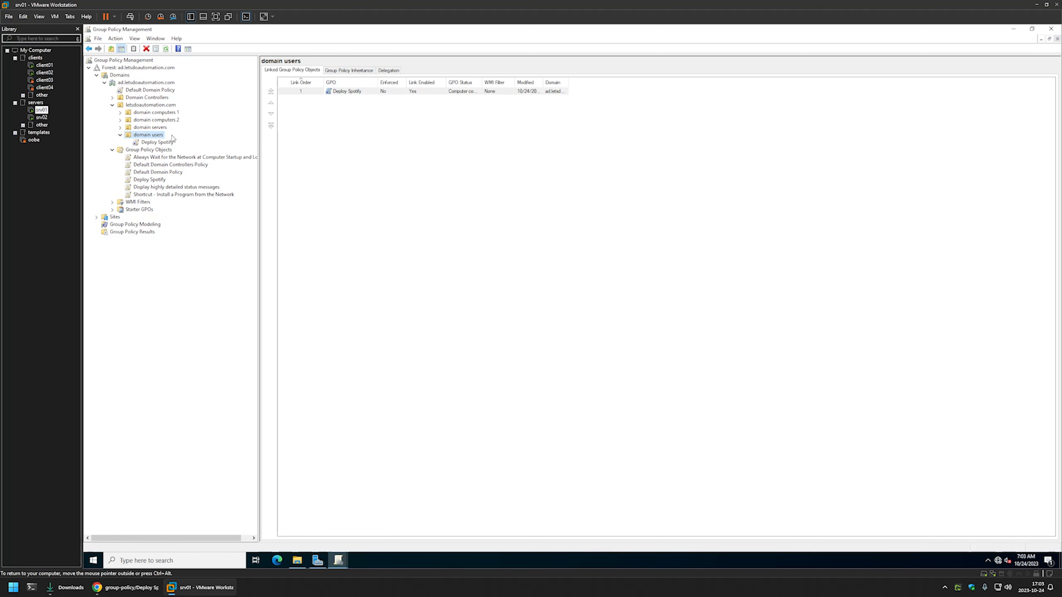
{"action": "left_click", "coordinate": [162, 143]}
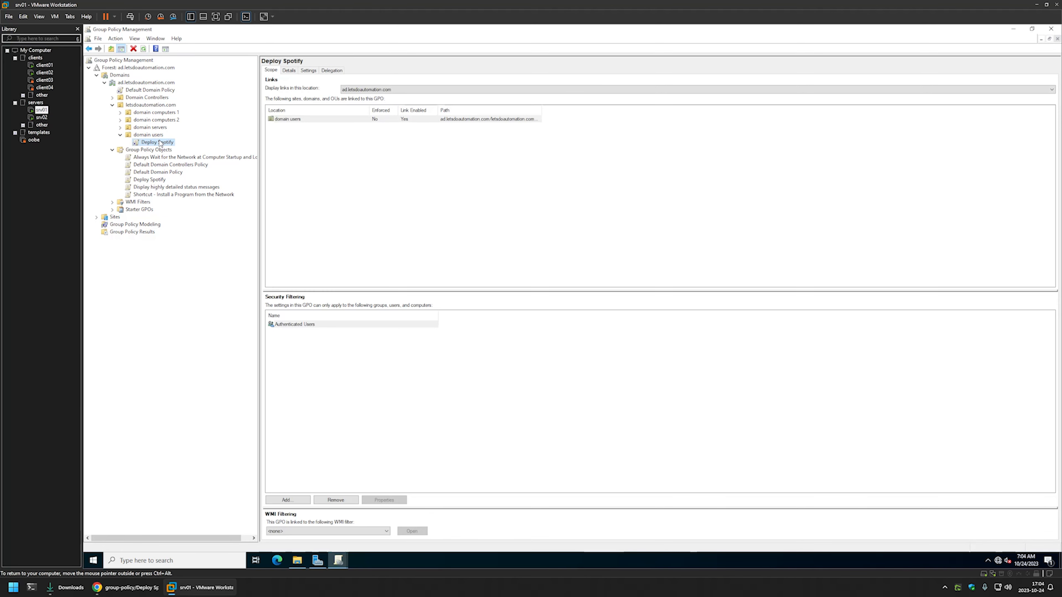
{"action": "left_click", "coordinate": [155, 136]}
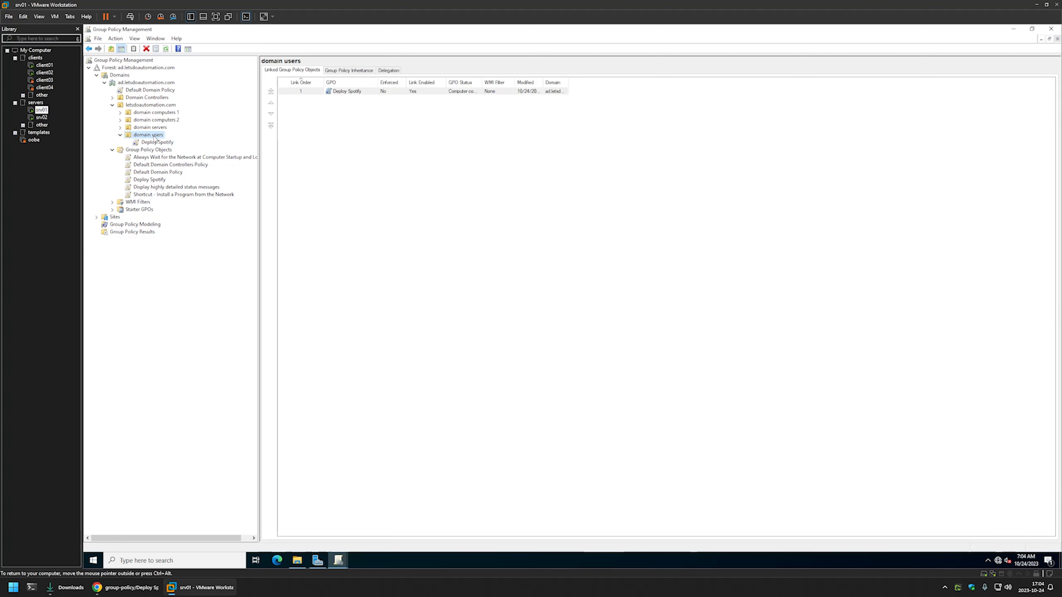
Switch to the client01 virtual machine, open C:\ProgramData in File Explorer, and snap the window to one half of the desktop
{"action": "left_click", "coordinate": [45, 67]}
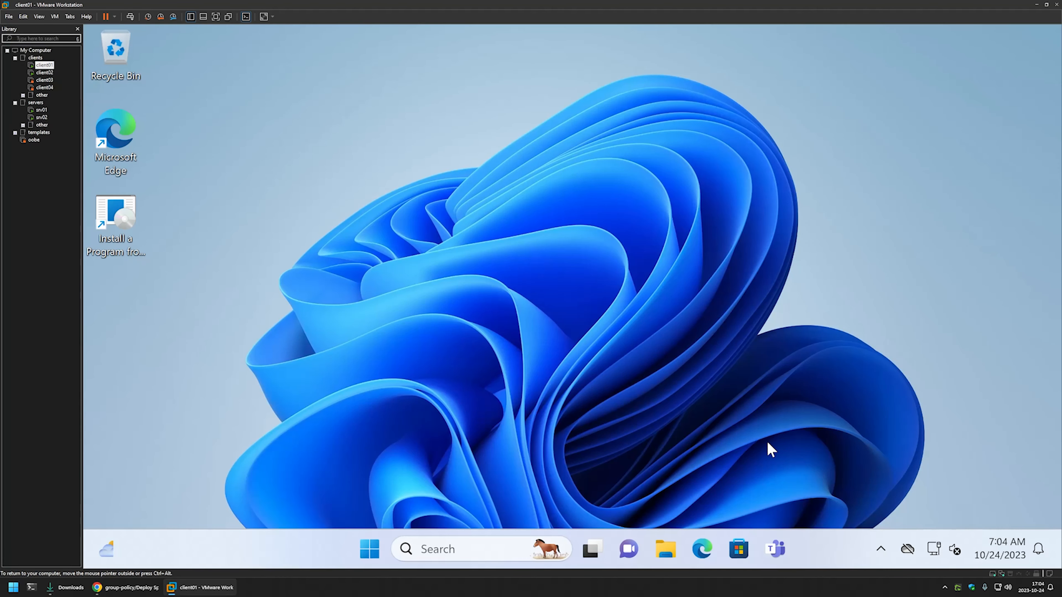
{"action": "left_click", "coordinate": [666, 549]}
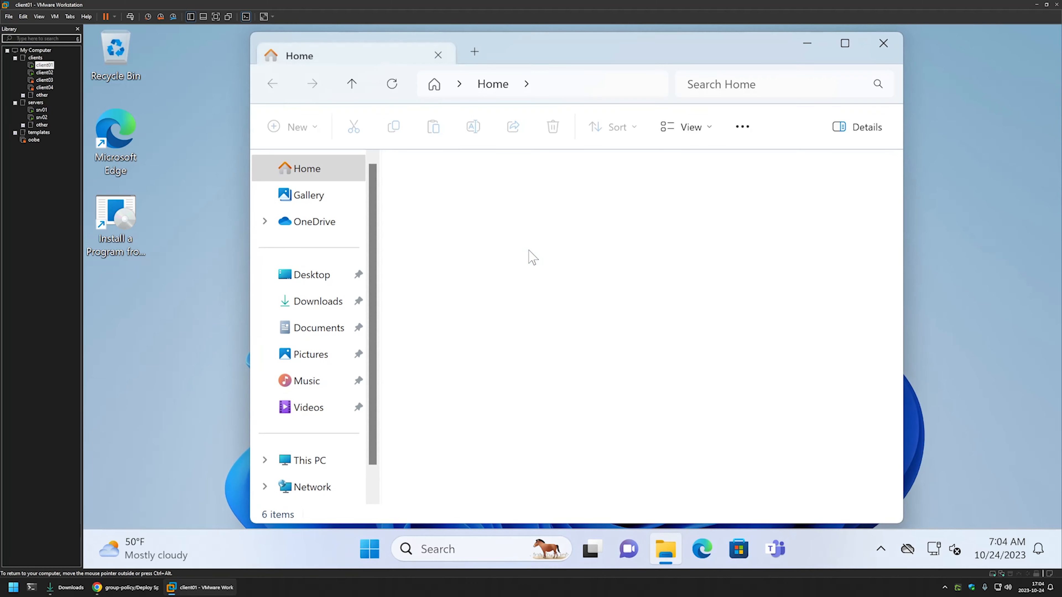
{"action": "left_click", "coordinate": [564, 89]}
{"action": "type", "text": "c"}
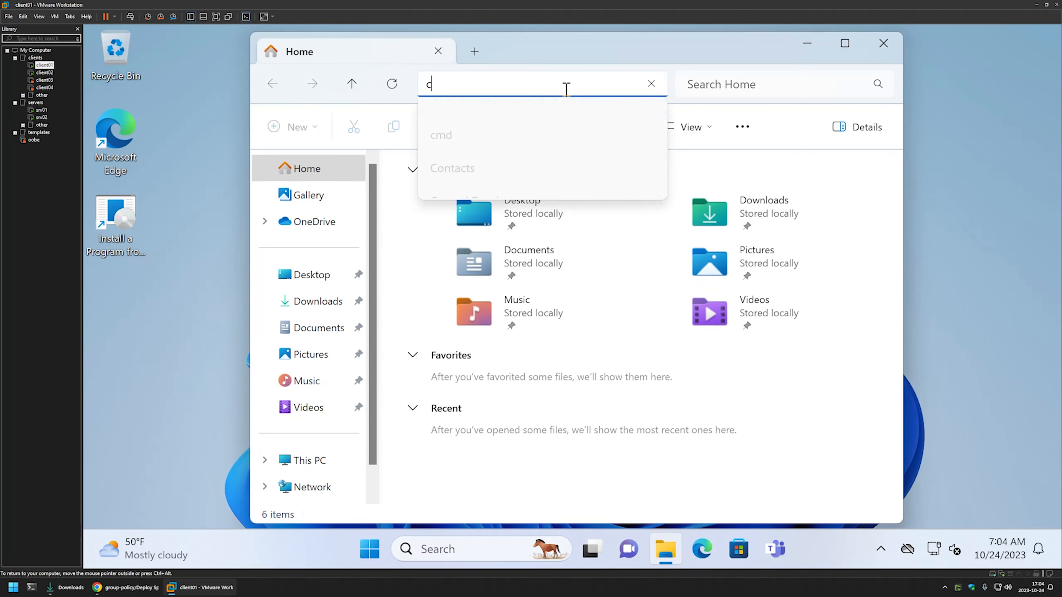
{"action": "type", "text": ":\\prog"}
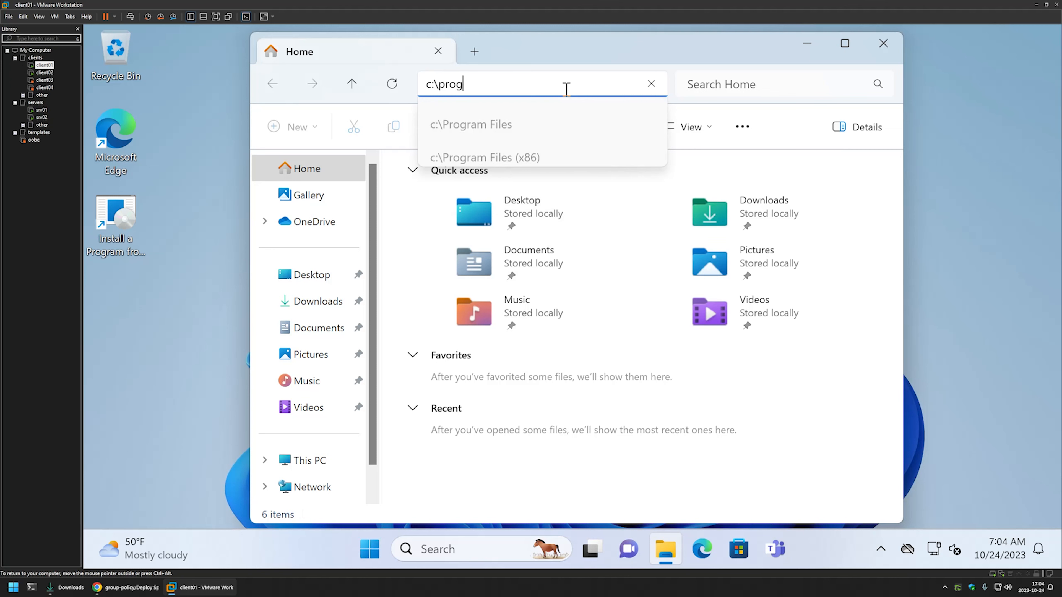
{"action": "type", "text": "ramdata"}
{"action": "key", "text": "Return"}
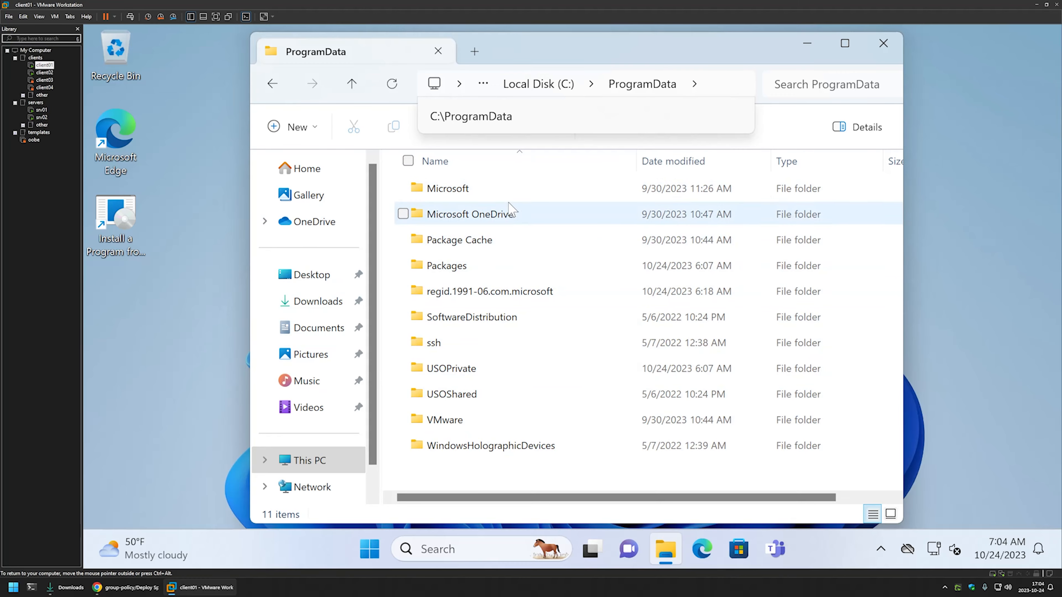
{"action": "left_click_drag", "start_coordinate": [577, 49], "coordinate": [246, 42]}
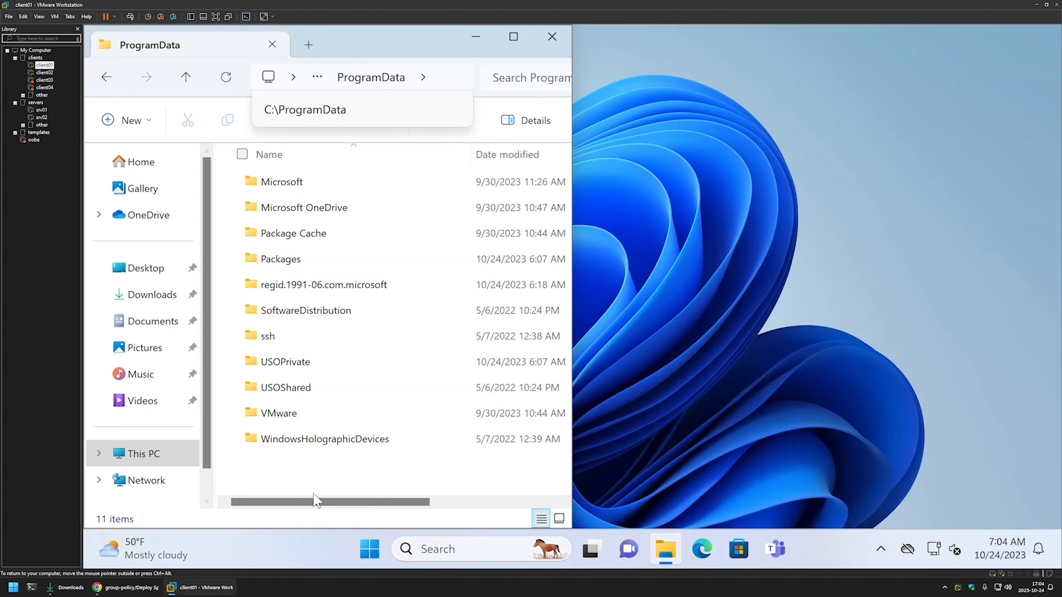
Open Registry Editor on client01 and snap it beside the ProgramData window
{"action": "left_click", "coordinate": [369, 551]}
{"action": "type", "text": "regedit"}
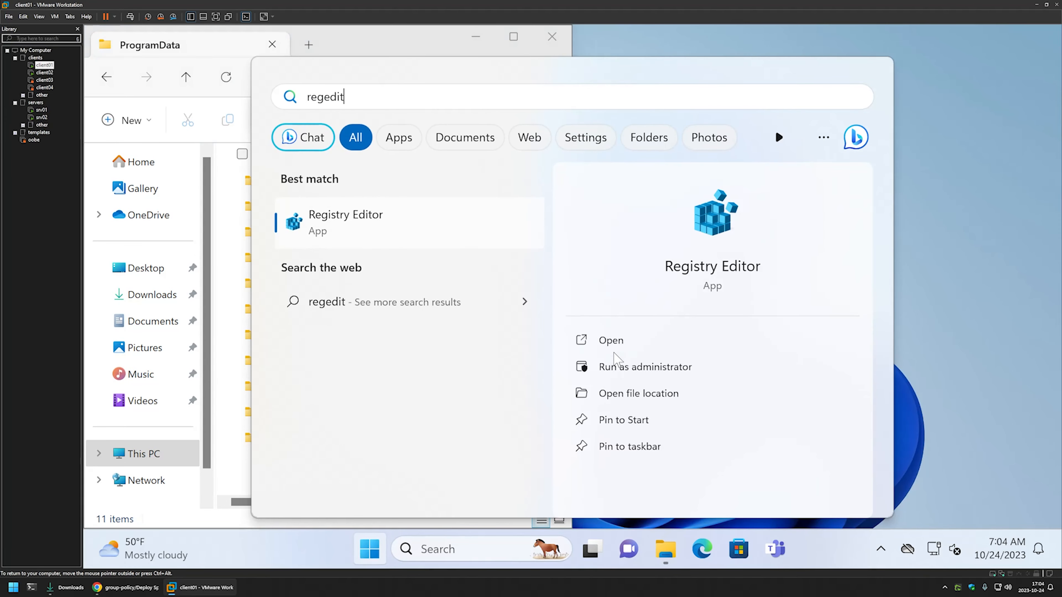
{"action": "key", "text": "Return"}
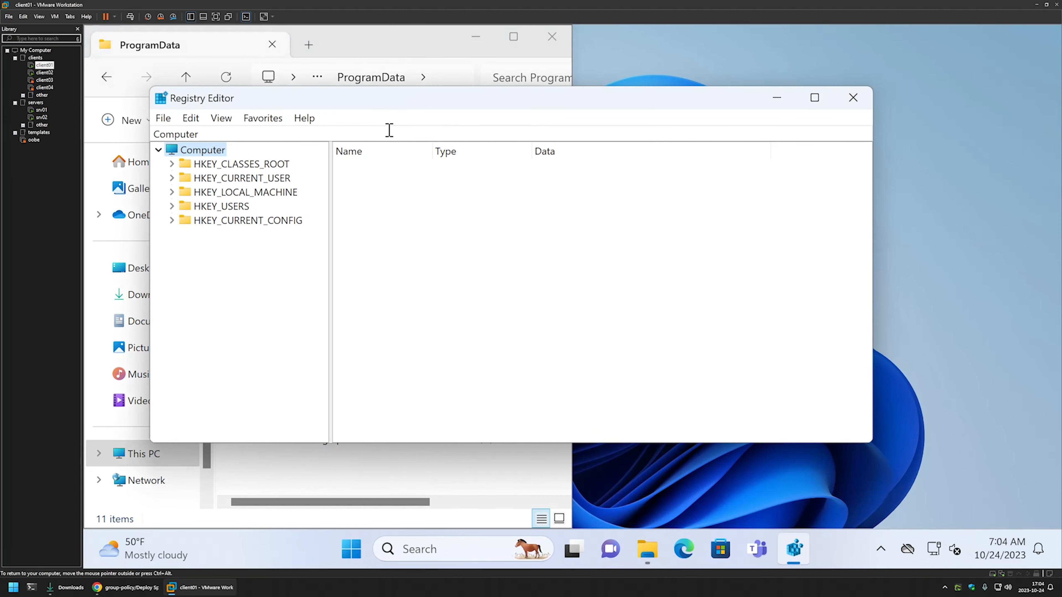
{"action": "left_click_drag", "start_coordinate": [397, 102], "coordinate": [1060, 164]}
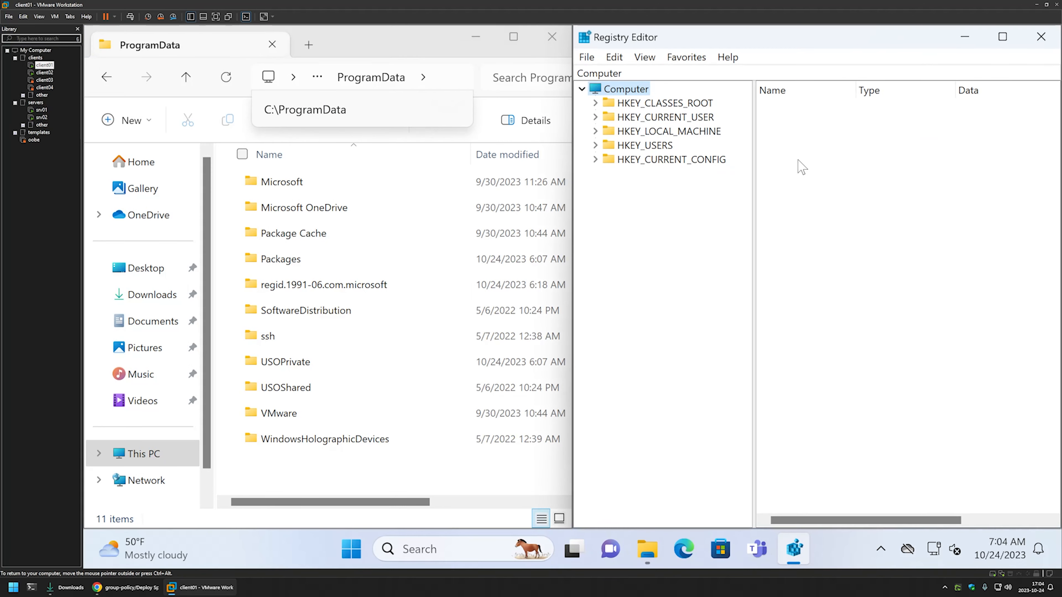
Browse to HKEY_CURRENT_USER\Software\Microsoft\Windows\CurrentVersion\RunOnce and refresh the registry view
{"action": "double_click", "coordinate": [700, 131]}
{"action": "double_click", "coordinate": [700, 131]}
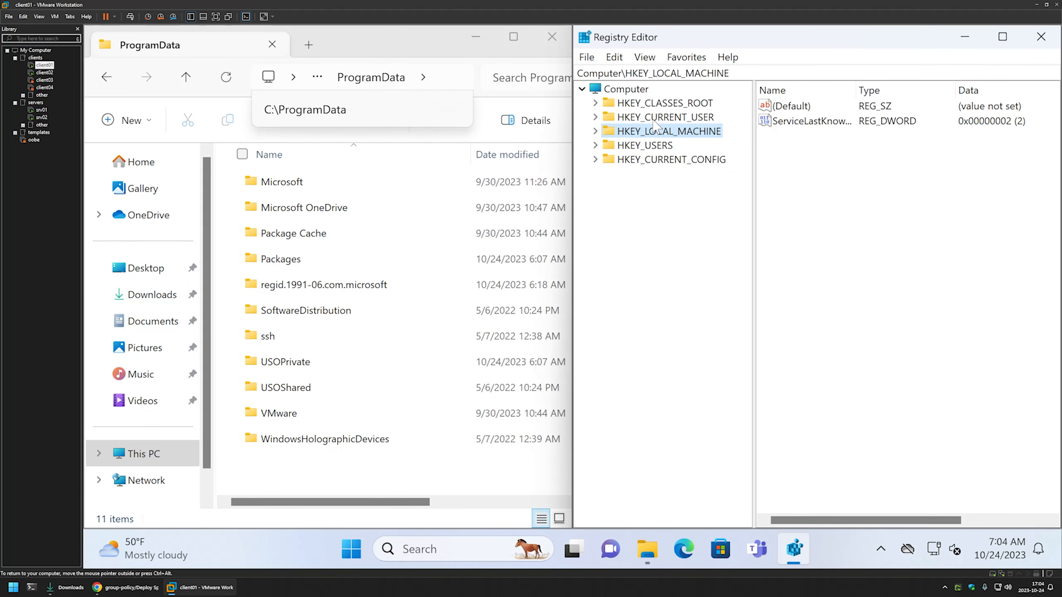
{"action": "double_click", "coordinate": [656, 119]}
{"action": "left_click", "coordinate": [668, 244]}
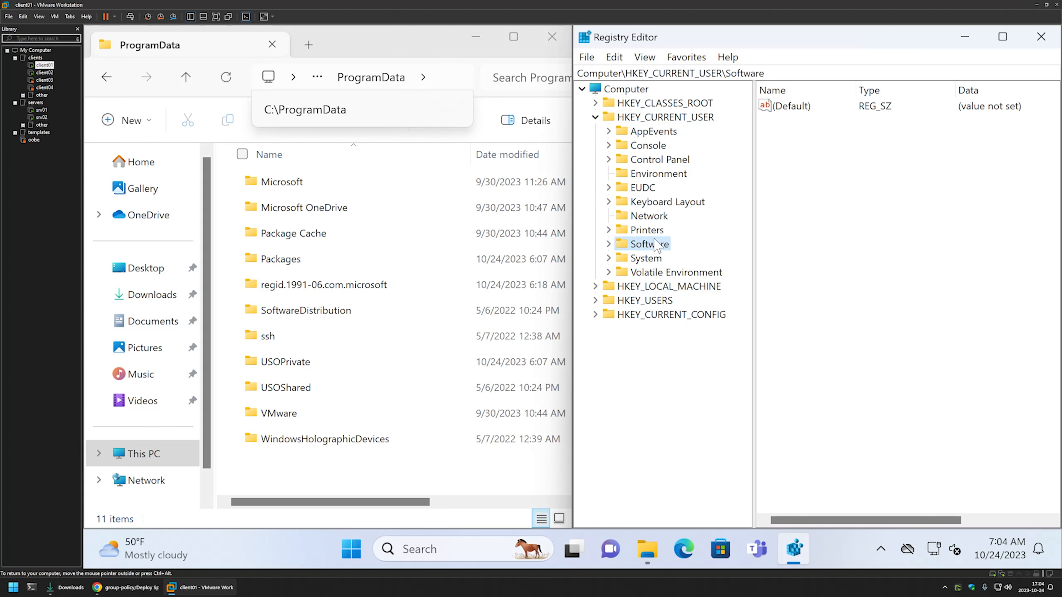
{"action": "double_click", "coordinate": [667, 245]}
{"action": "double_click", "coordinate": [674, 319]}
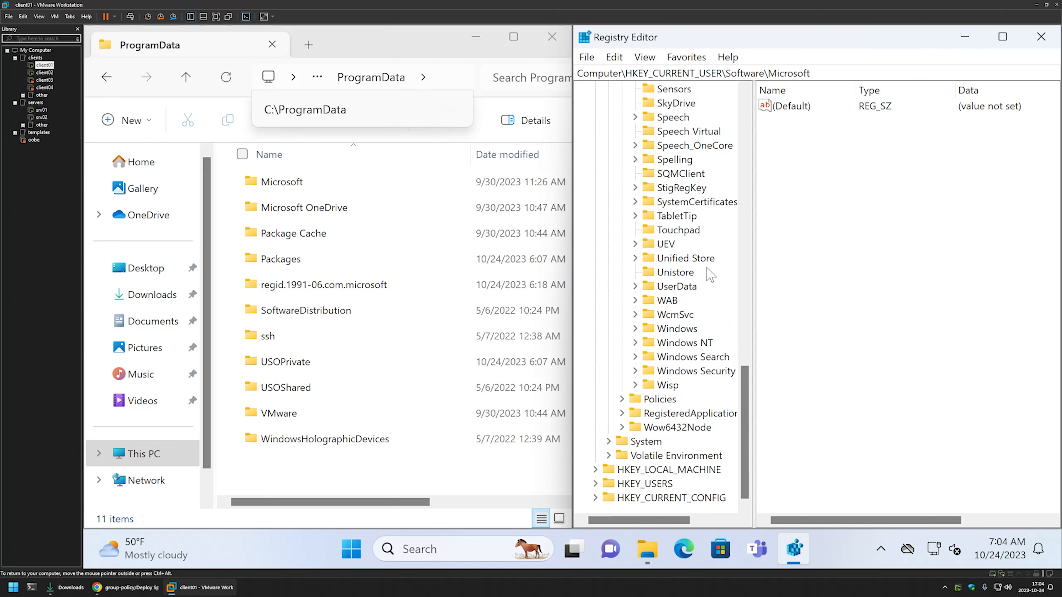
{"action": "double_click", "coordinate": [691, 330]}
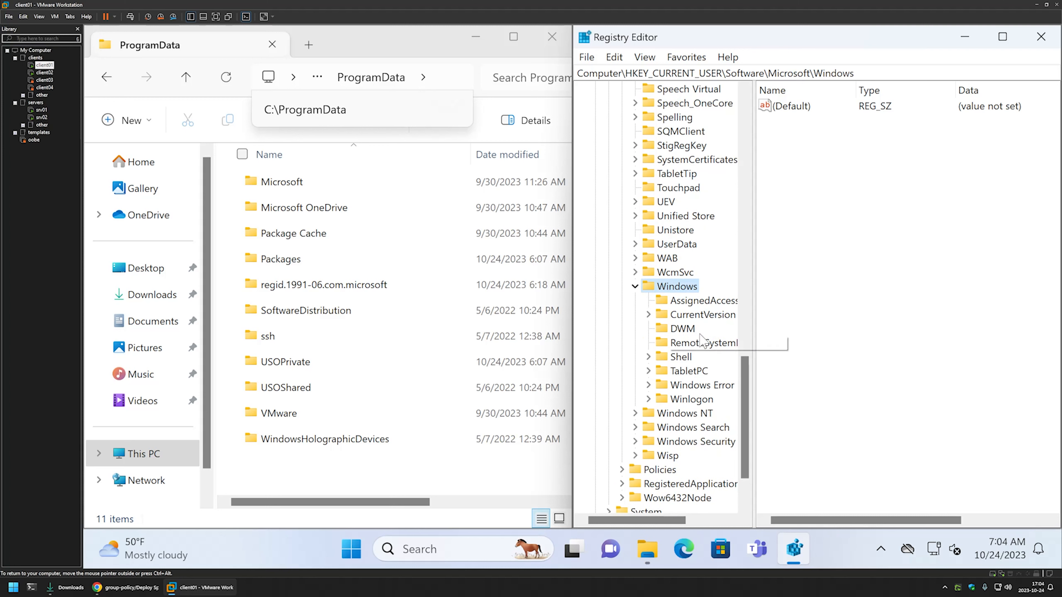
{"action": "double_click", "coordinate": [703, 318]}
{"action": "scroll", "coordinate": [702, 319], "scroll_direction": "down", "scroll_amount": 13}
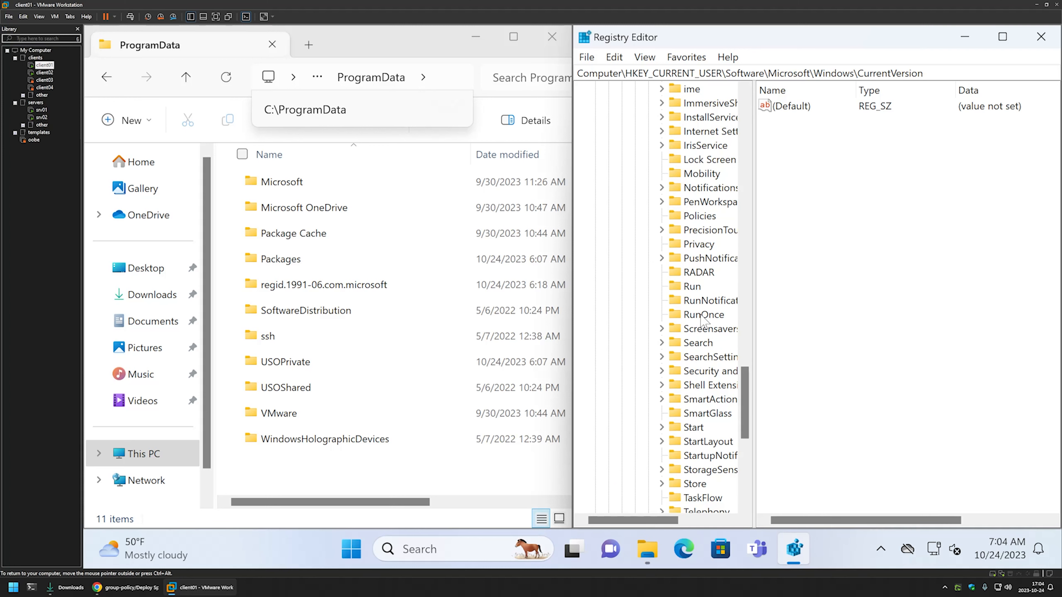
{"action": "scroll", "coordinate": [713, 312], "scroll_direction": "down", "scroll_amount": 1}
{"action": "left_click", "coordinate": [711, 189]}
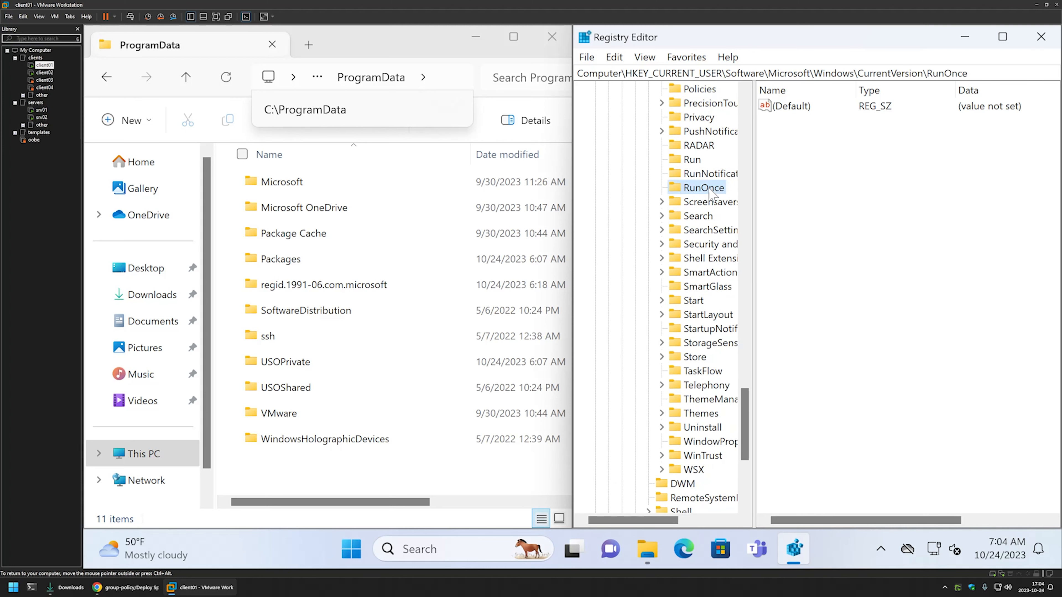
{"action": "right_click", "coordinate": [813, 138]}
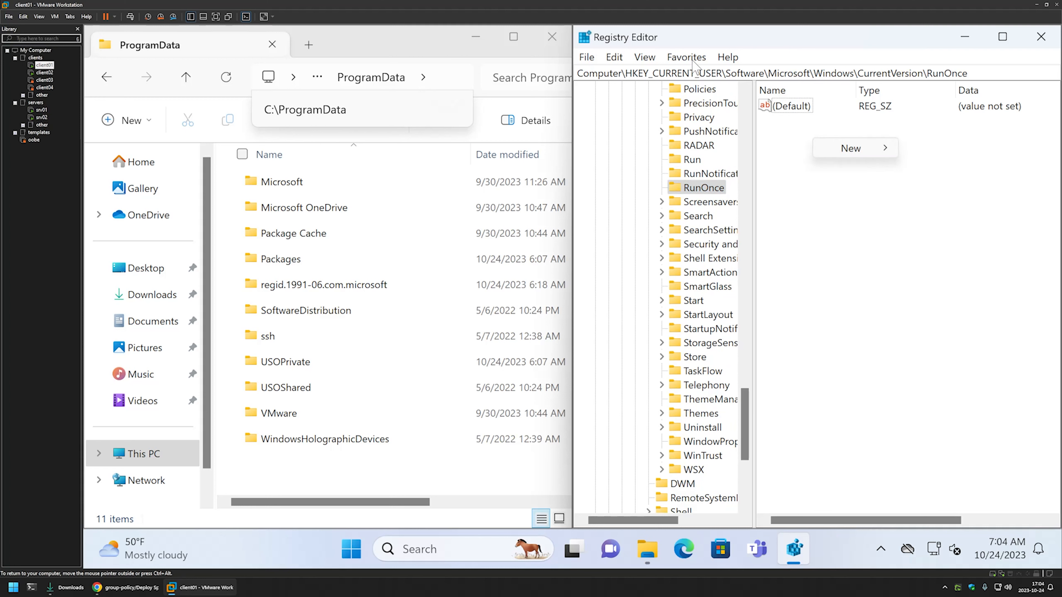
{"action": "left_click", "coordinate": [647, 58]}
{"action": "left_click", "coordinate": [673, 146]}
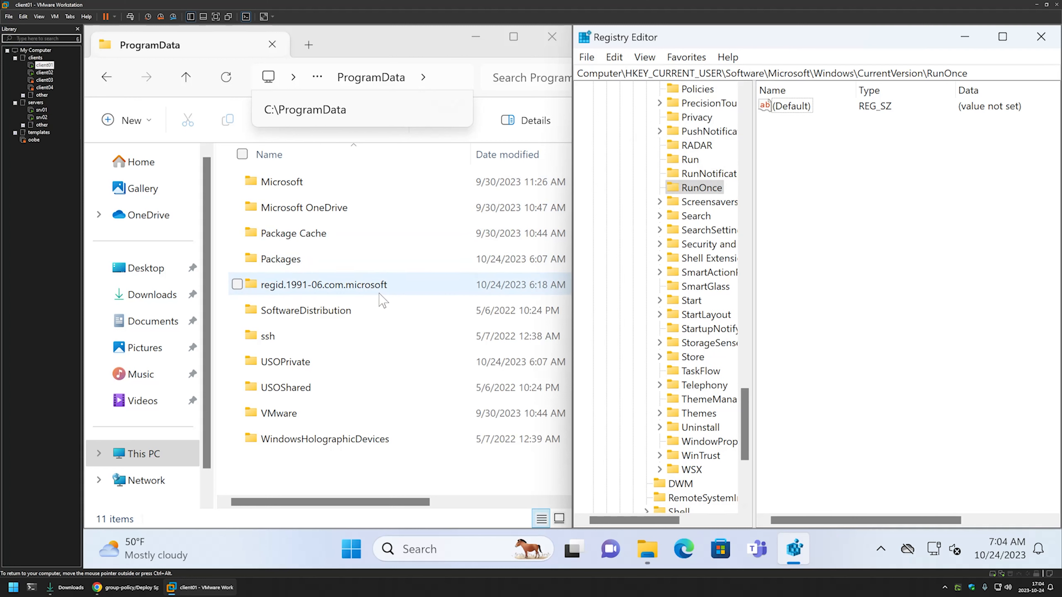
Open Command Prompt below the other windows and run gpupdate to refresh group policy on client01
{"action": "left_click", "coordinate": [352, 549]}
{"action": "type", "text": "cmd"}
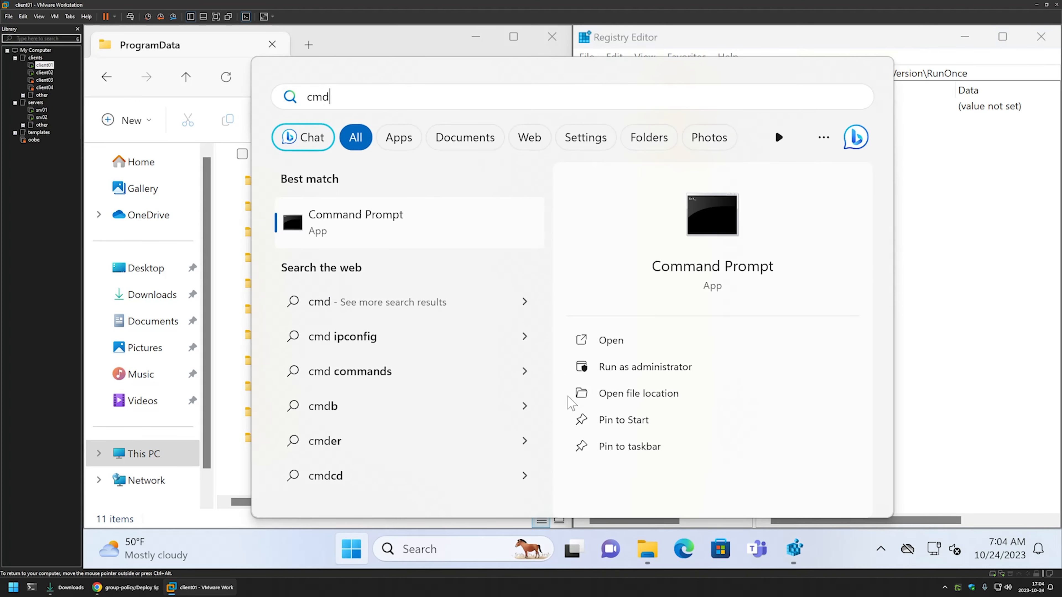
{"action": "left_click", "coordinate": [625, 339]}
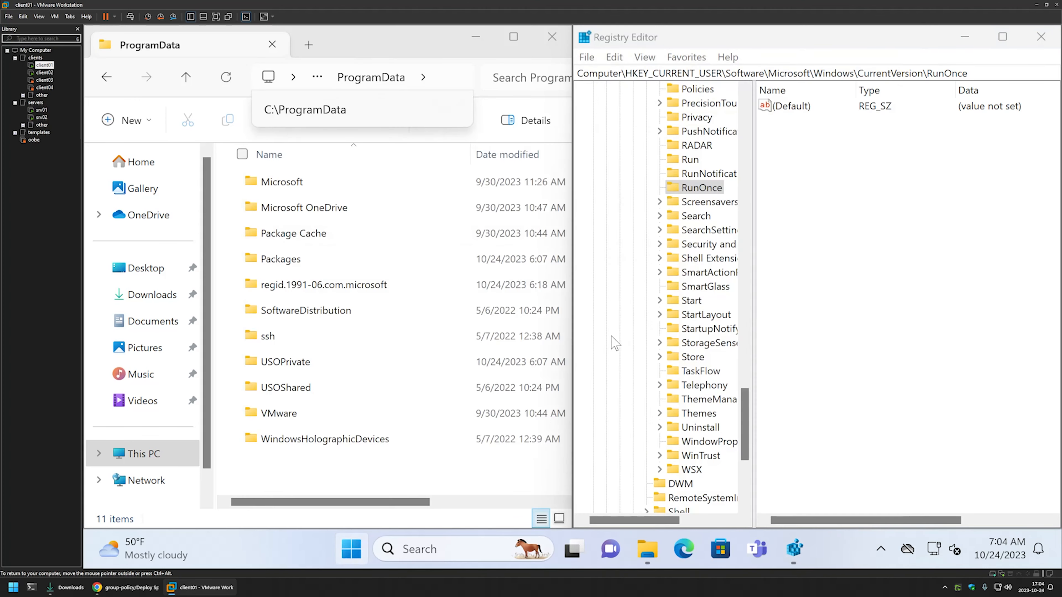
{"action": "left_click_drag", "start_coordinate": [428, 63], "coordinate": [581, 384]}
{"action": "type", "text": "gpupdate"}
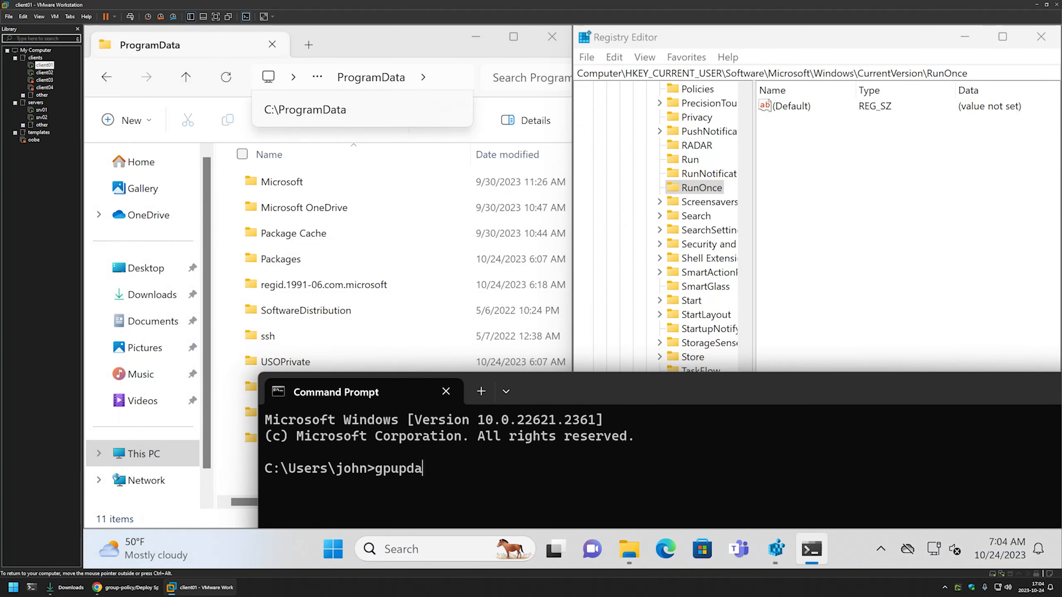
{"action": "key", "text": "Return"}
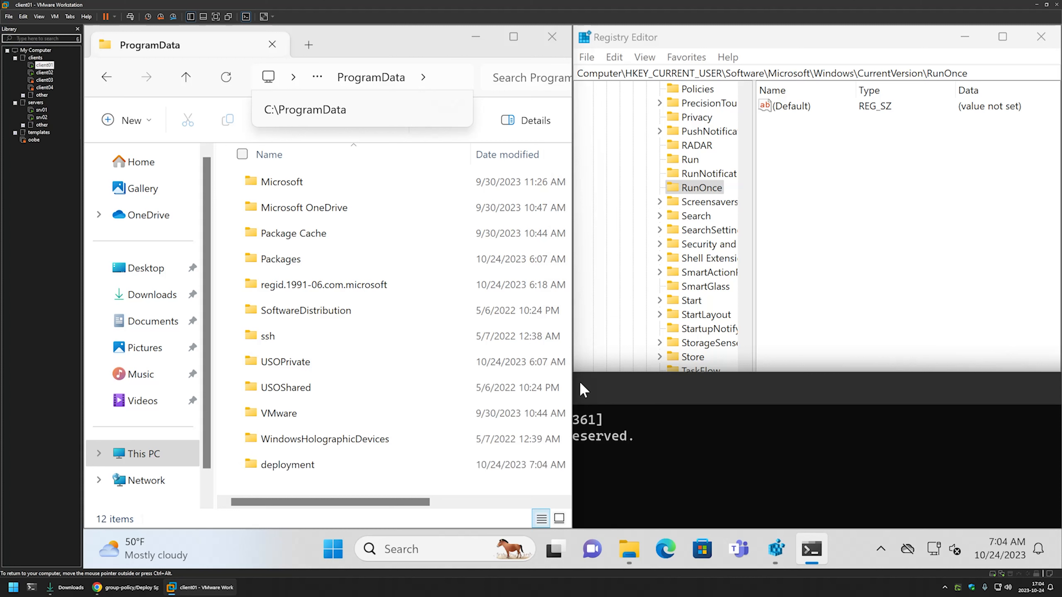
Open the Spotify folder inside ProgramData's deployment folder to check for the copied installer
{"action": "left_click", "coordinate": [295, 484]}
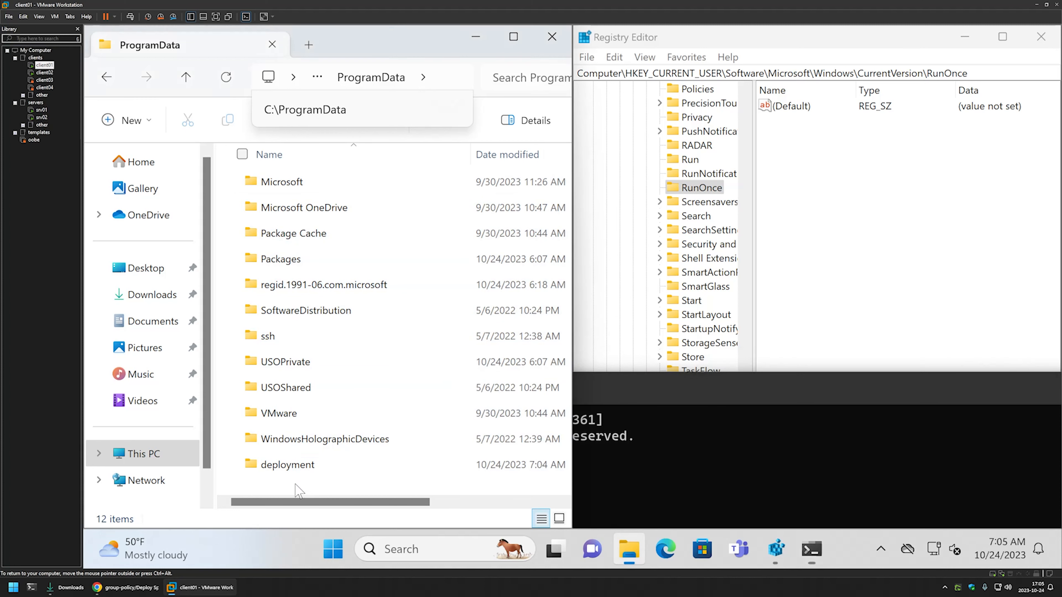
{"action": "double_click", "coordinate": [299, 470]}
{"action": "left_click", "coordinate": [277, 189]}
{"action": "double_click", "coordinate": [277, 189]}
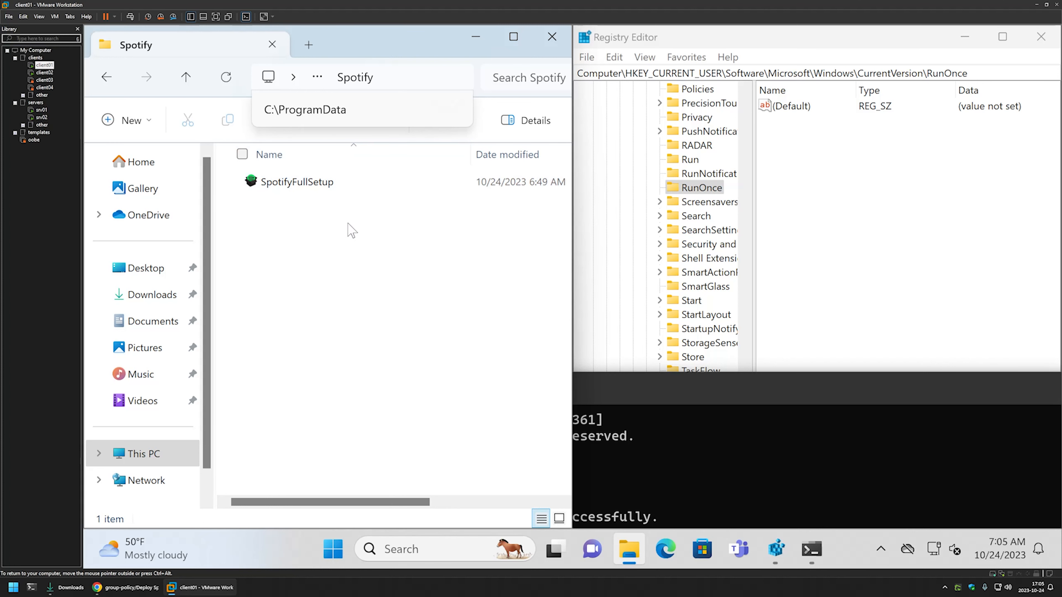
Refresh the RunOnce key and examine the InstallSpotify value's data, closing it without changes
{"action": "left_click", "coordinate": [835, 219]}
{"action": "left_click", "coordinate": [644, 57]}
{"action": "left_click", "coordinate": [658, 145]}
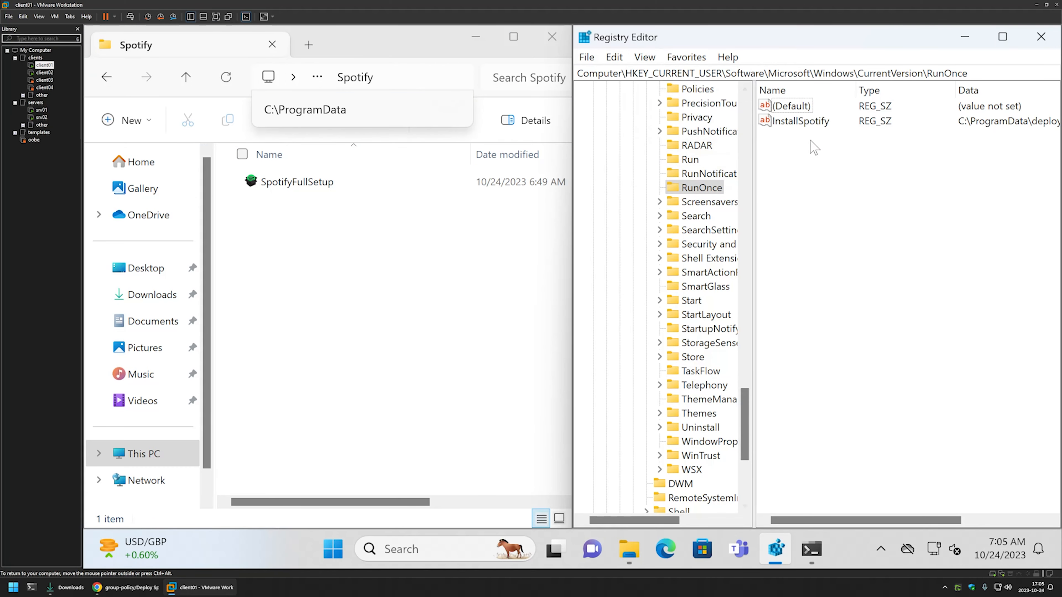
{"action": "double_click", "coordinate": [801, 122]}
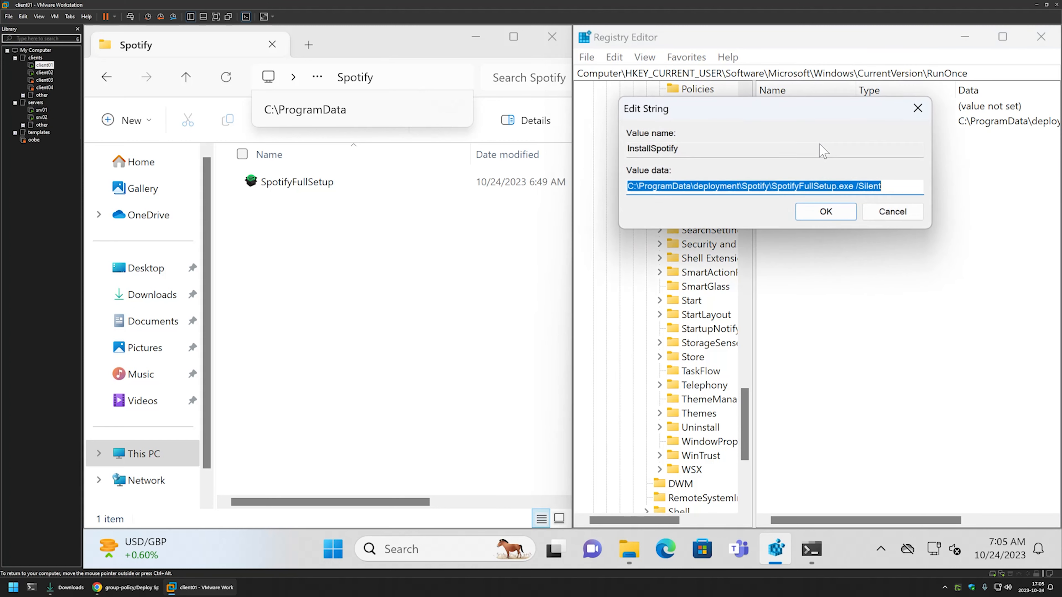
{"action": "left_click_drag", "start_coordinate": [771, 117], "coordinate": [546, 218]}
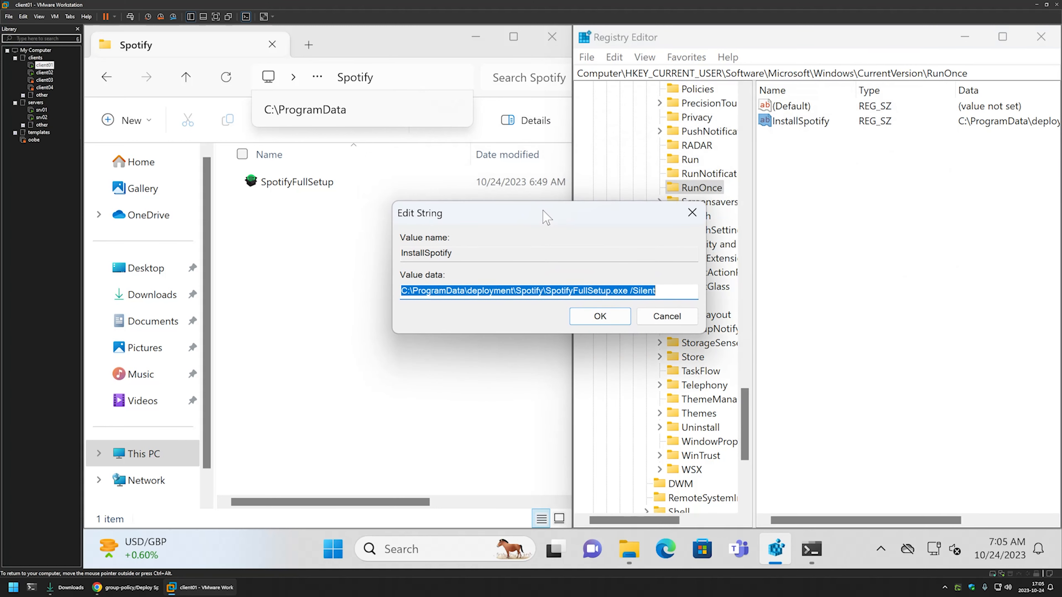
{"action": "left_click", "coordinate": [537, 290]}
{"action": "left_click_drag", "start_coordinate": [656, 290], "coordinate": [418, 290]}
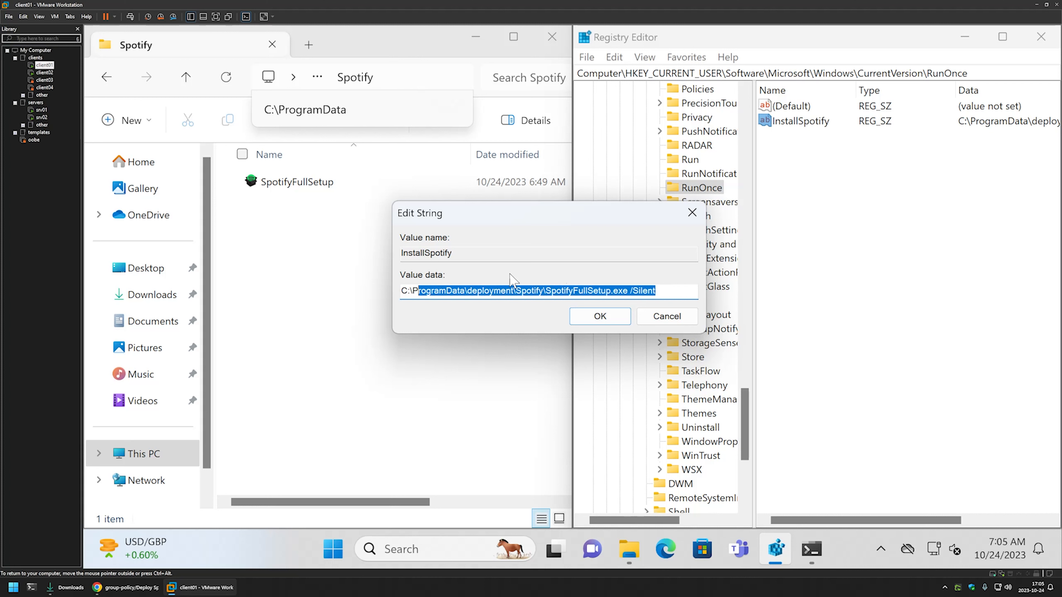
{"action": "left_click", "coordinate": [666, 316]}
Delete the InstallSpotify value from the RunOnce key
{"action": "right_click", "coordinate": [810, 125]}
{"action": "left_click", "coordinate": [832, 179]}
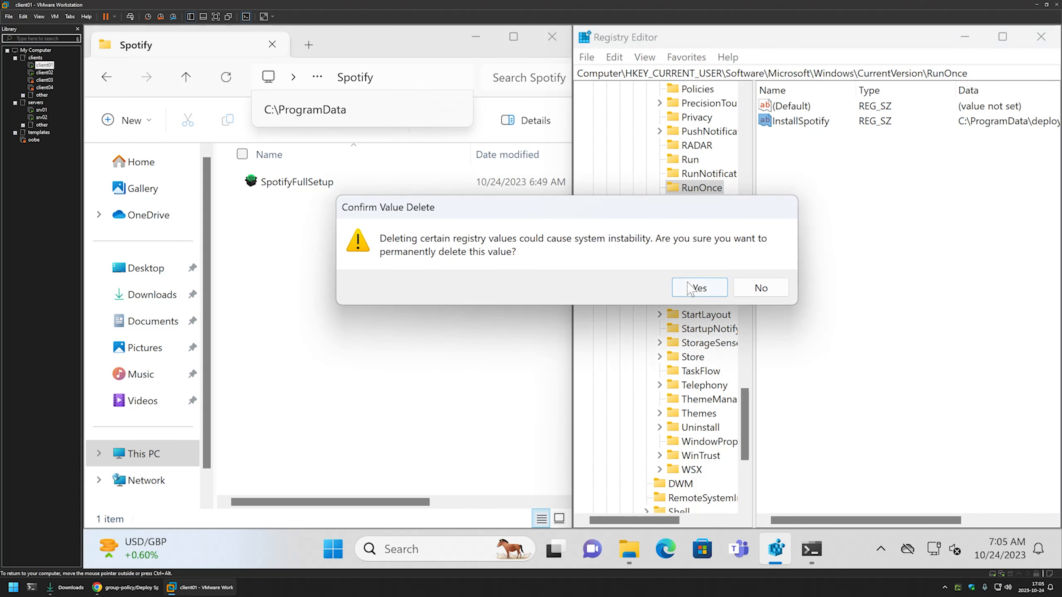
{"action": "left_click", "coordinate": [699, 288]}
Return to the ProgramData folder and delete its deployment folder
{"action": "left_click", "coordinate": [329, 198]}
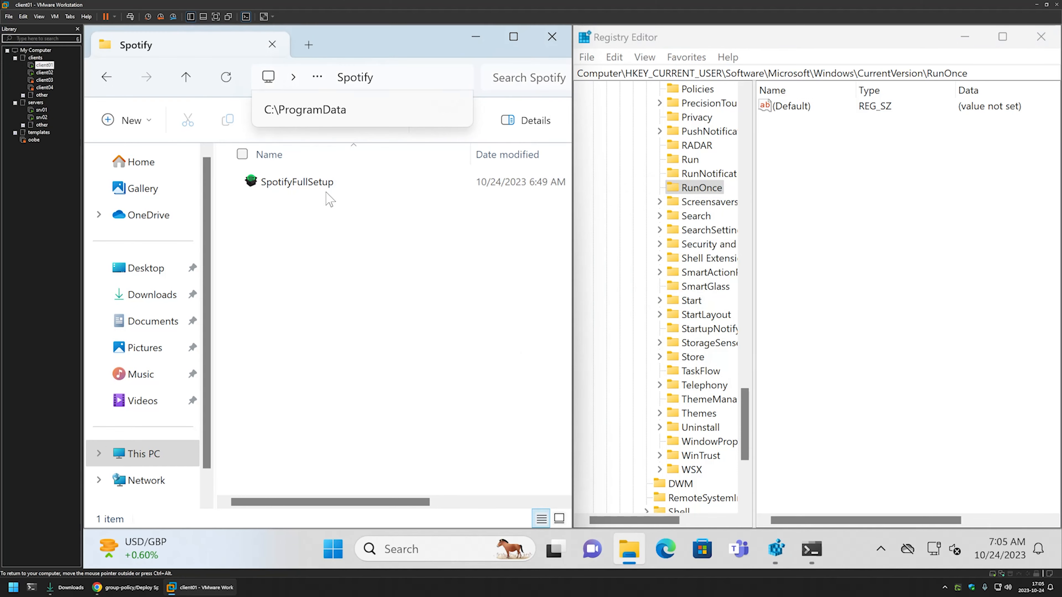
{"action": "left_click", "coordinate": [317, 77]}
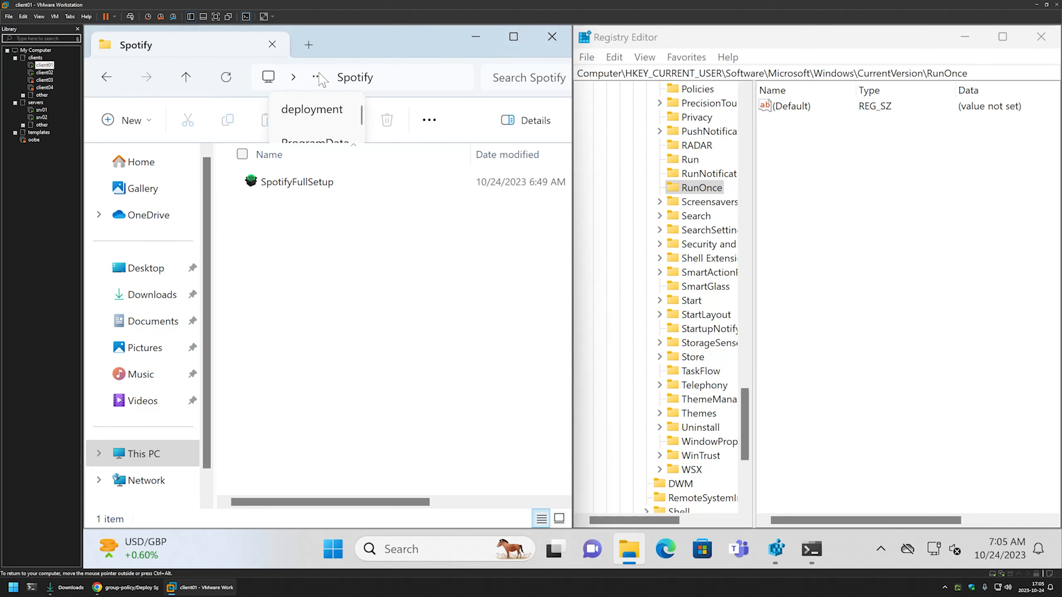
{"action": "left_click", "coordinate": [311, 141]}
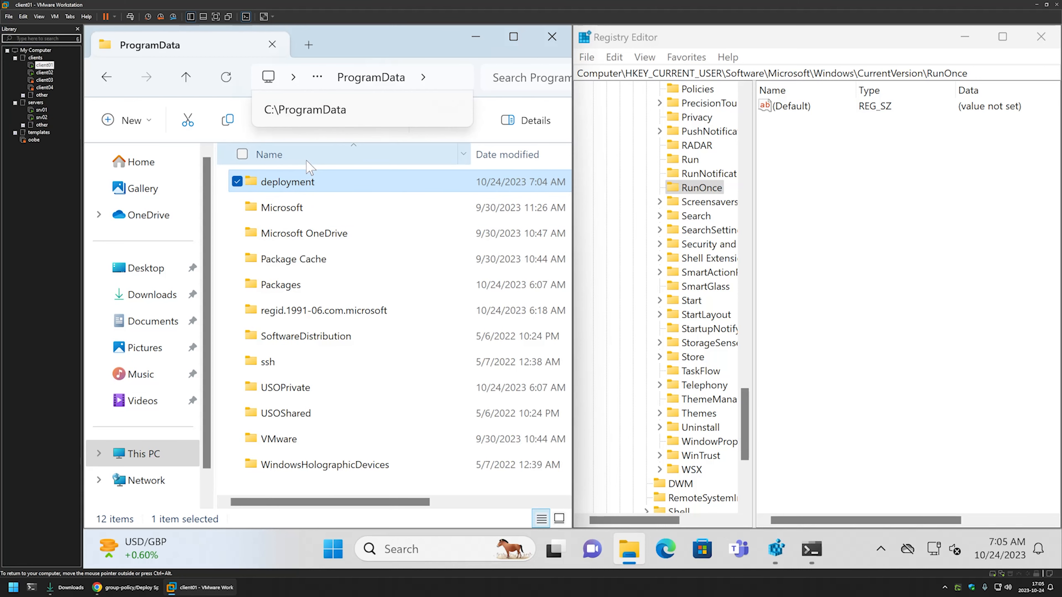
{"action": "right_click", "coordinate": [285, 182]}
{"action": "left_click", "coordinate": [400, 164]}
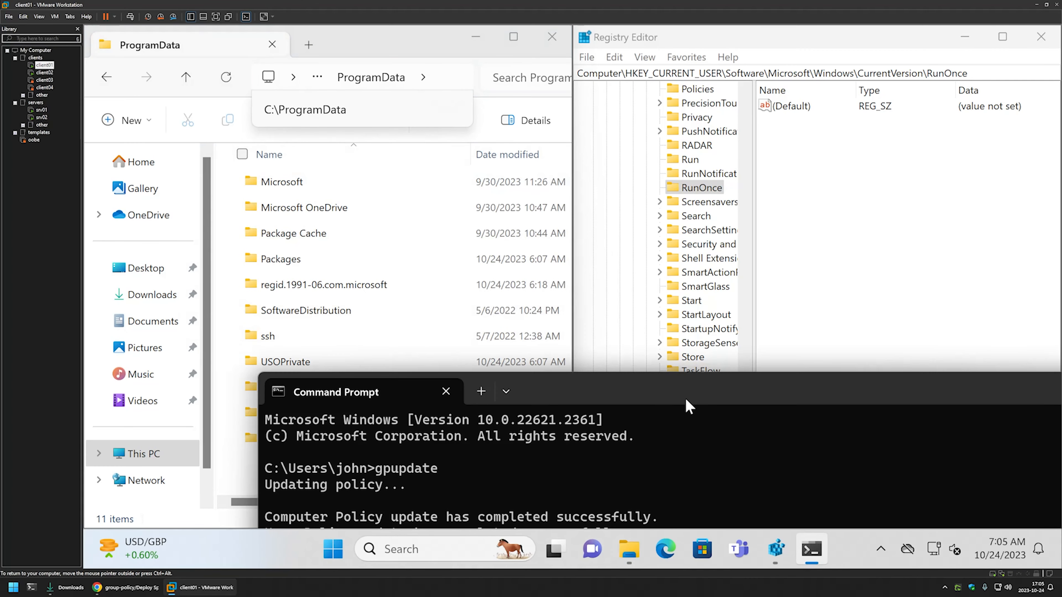
Run gpupdate again in the existing Command Prompt and minimize its window
{"action": "left_click_drag", "start_coordinate": [685, 400], "coordinate": [689, 248]}
{"action": "key", "text": "Up"}
{"action": "key", "text": "Return"}
{"action": "left_click_drag", "start_coordinate": [918, 250], "coordinate": [867, 226]}
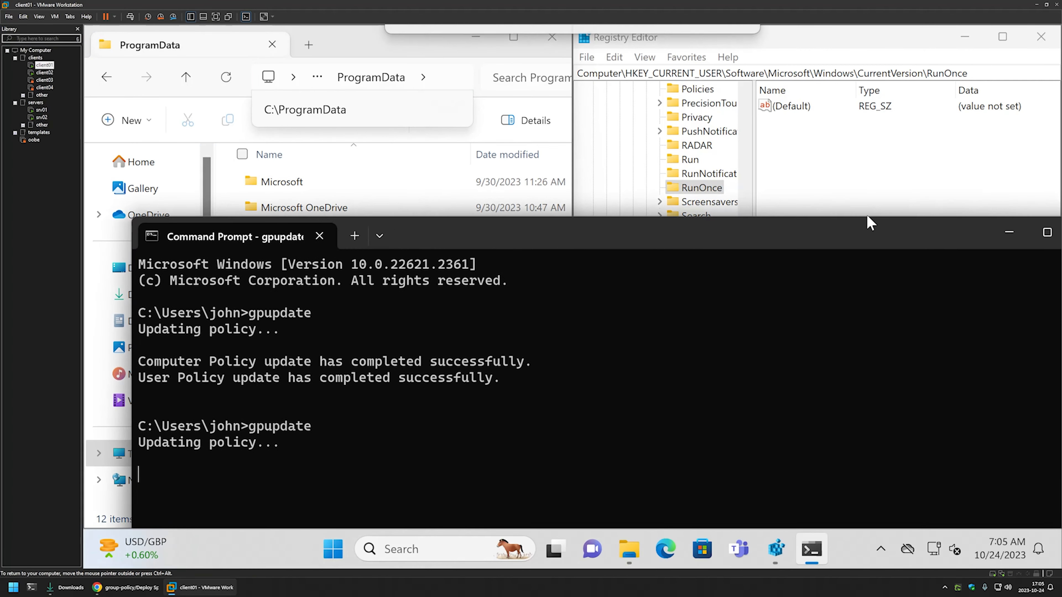
{"action": "left_click", "coordinate": [1007, 233]}
Open the recreated deployment folder in ProgramData and its Spotify subfolder to check for the copied installer
{"action": "left_click", "coordinate": [302, 473]}
{"action": "double_click", "coordinate": [302, 472]}
{"action": "left_click", "coordinate": [277, 183]}
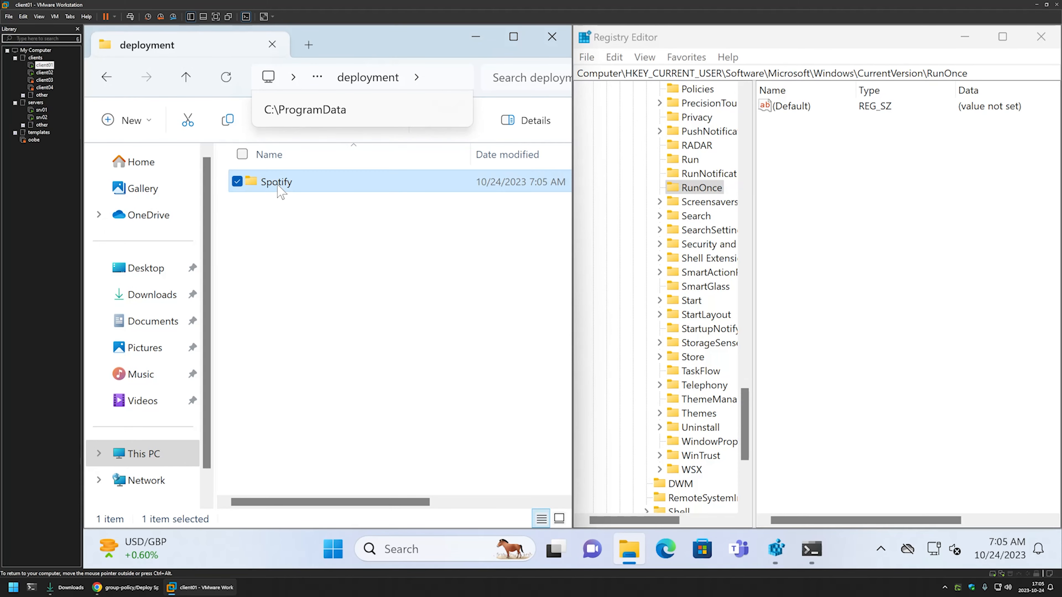
{"action": "double_click", "coordinate": [277, 182]}
Refresh the RunOnce key in Registry Editor to check for the InstallSpotify value
{"action": "left_click", "coordinate": [623, 60]}
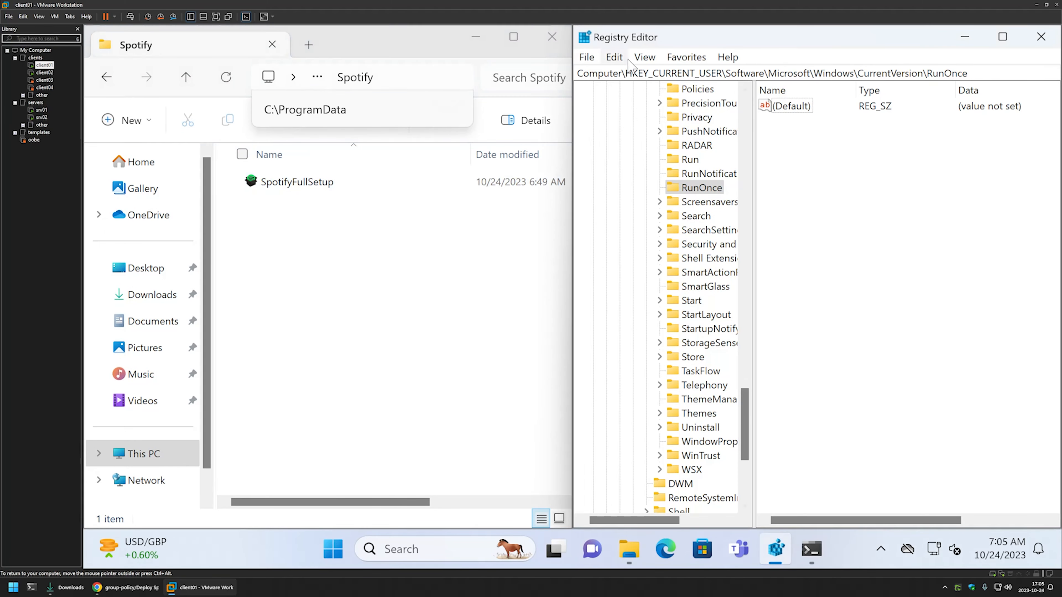
{"action": "left_click", "coordinate": [676, 59]}
{"action": "mouse_move", "coordinate": [647, 61]}
{"action": "left_click", "coordinate": [673, 146]}
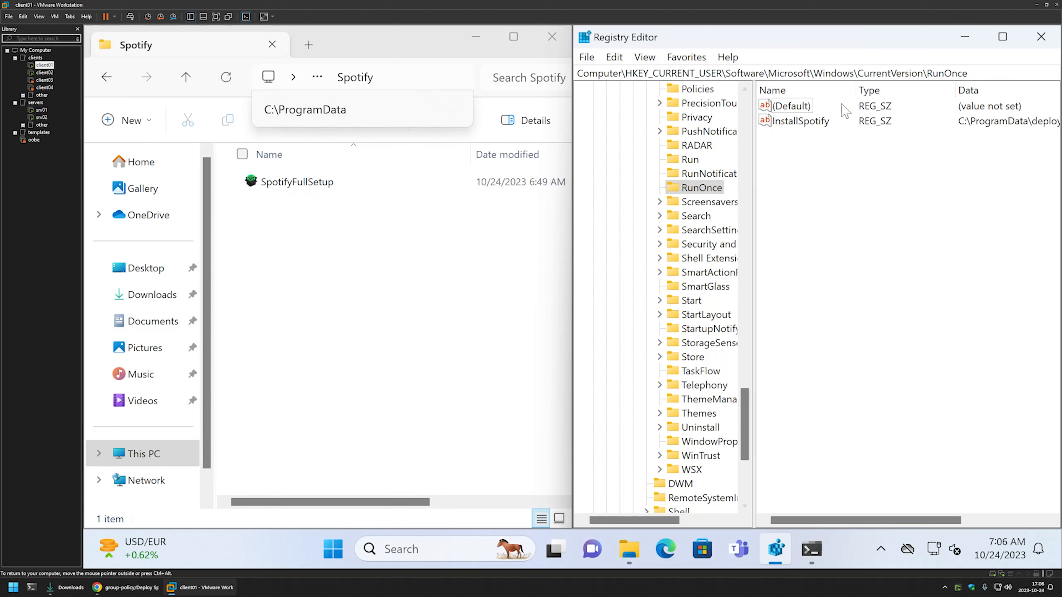
Close the Registry Editor, File Explorer and Command Prompt windows on client01
{"action": "left_click", "coordinate": [1040, 36]}
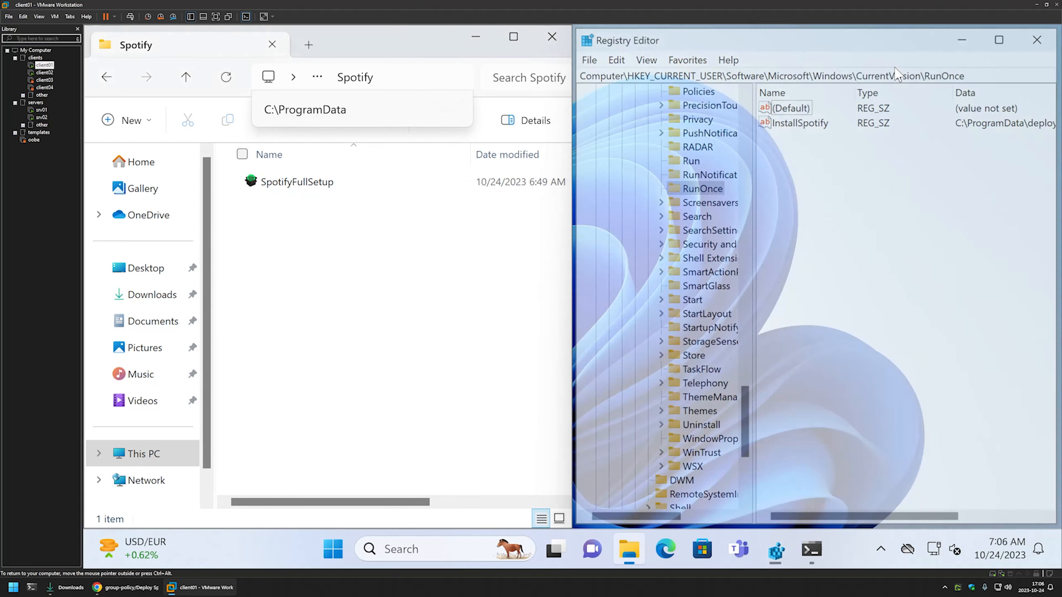
{"action": "left_click", "coordinate": [543, 37]}
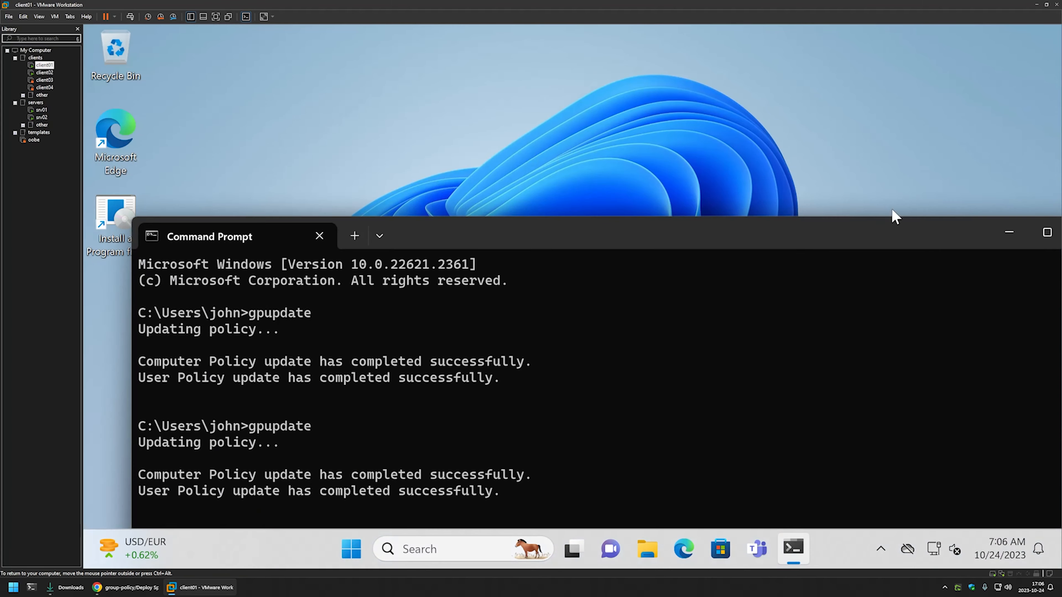
{"action": "left_click", "coordinate": [899, 229]}
Sign the user out of client01 and sign back in with the account password
{"action": "left_click", "coordinate": [370, 549]}
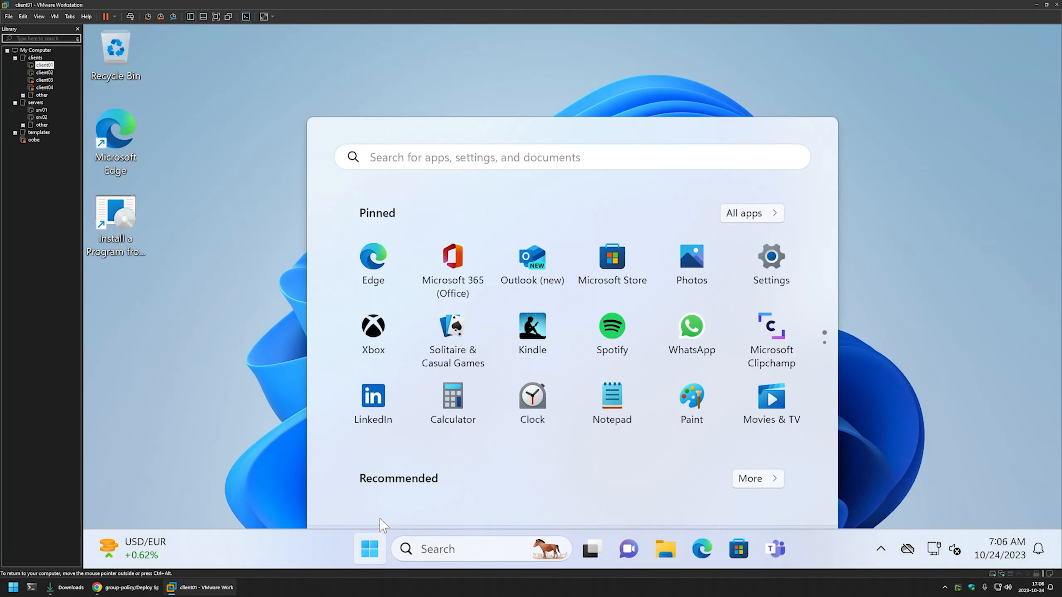
{"action": "left_click", "coordinate": [397, 492]}
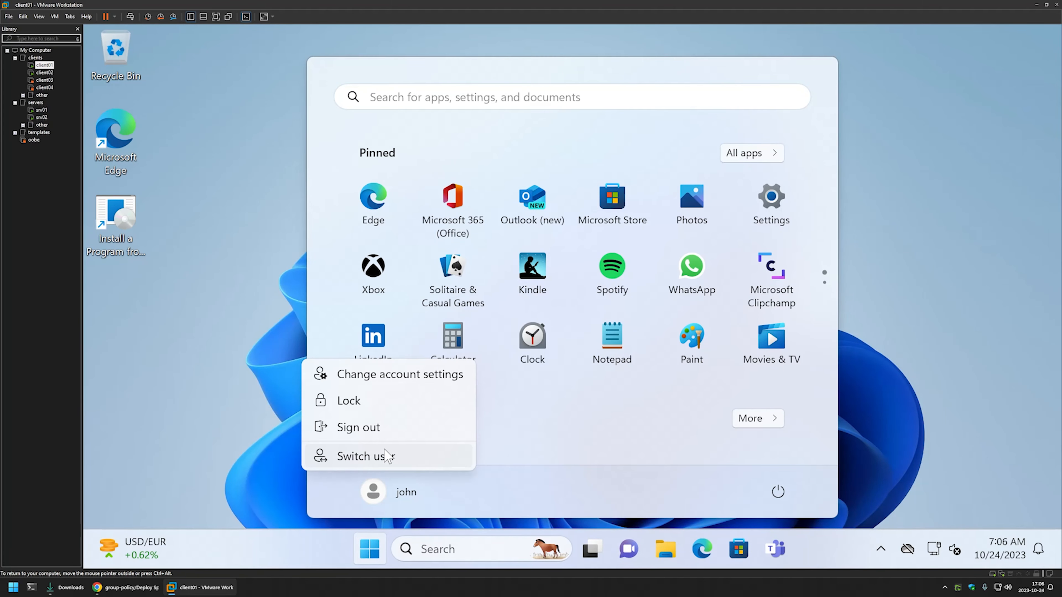
{"action": "left_click", "coordinate": [384, 426]}
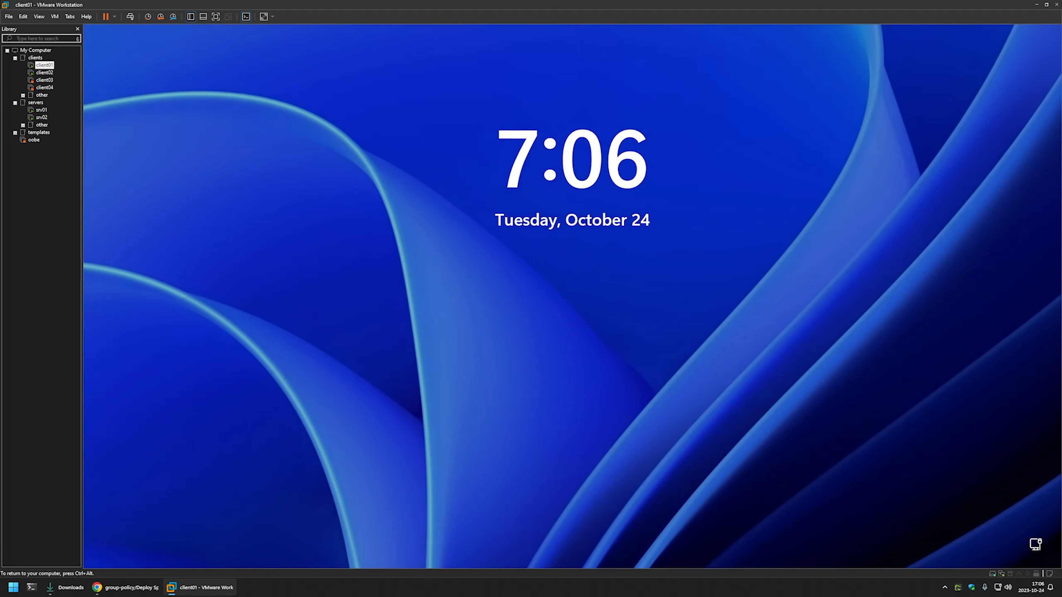
{"action": "key", "text": "space"}
{"action": "type", "text": "•••••••"}
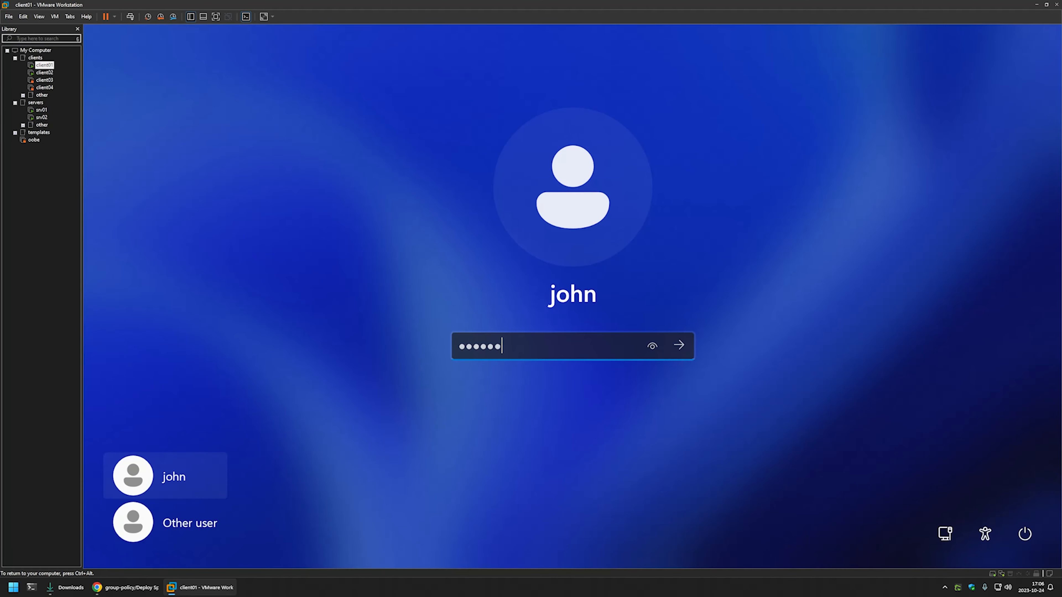
{"action": "key", "text": "Return"}
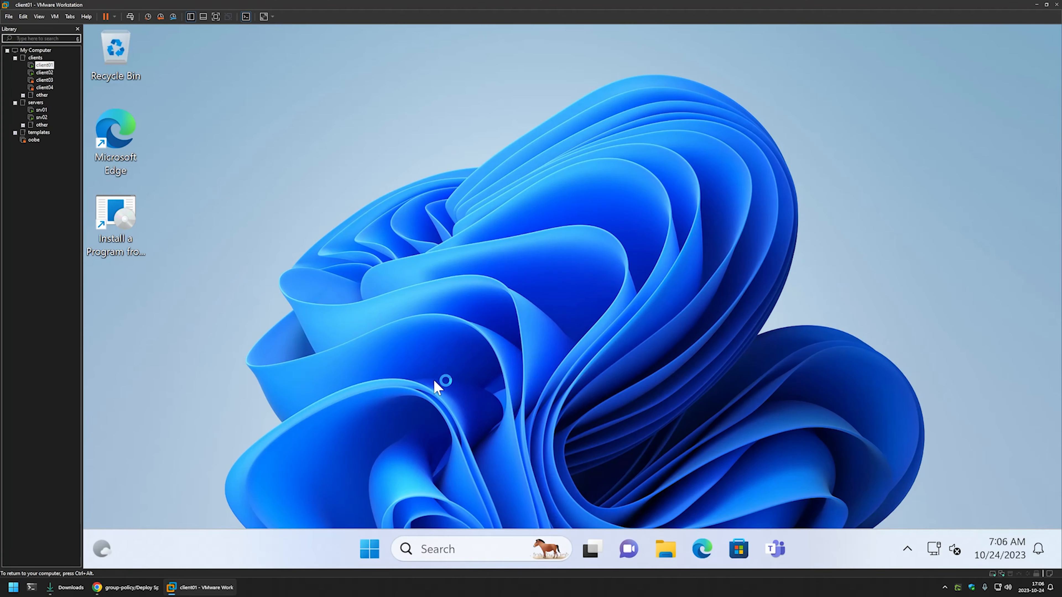
Open Task Manager and snap its window to the right half of the desktop
{"action": "right_click", "coordinate": [377, 540]}
{"action": "left_click", "coordinate": [351, 347]}
{"action": "right_click", "coordinate": [369, 548]}
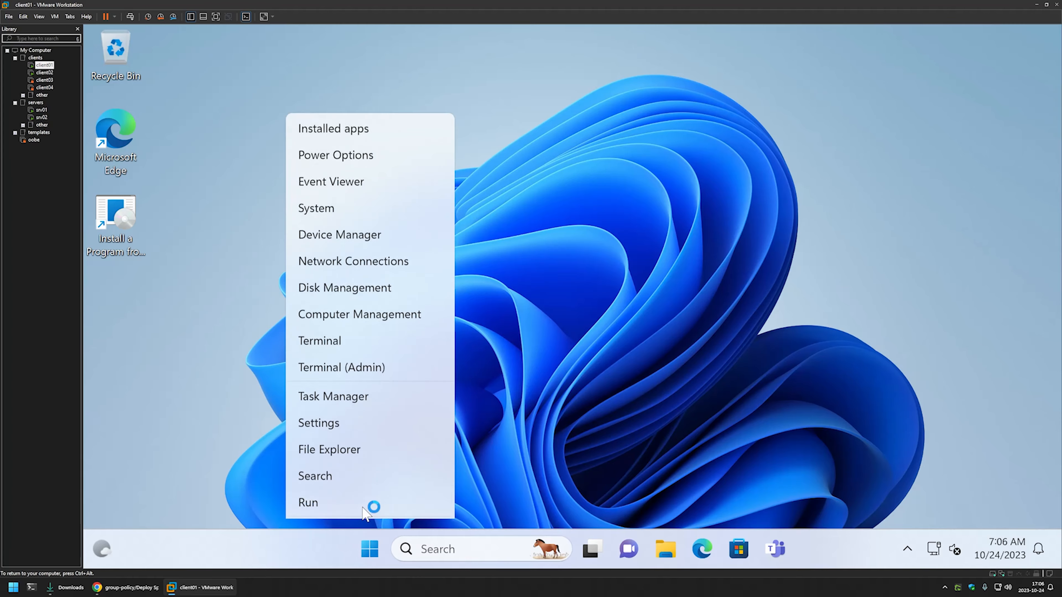
{"action": "left_click", "coordinate": [355, 345]}
{"action": "left_click_drag", "start_coordinate": [582, 62], "coordinate": [1060, 145]}
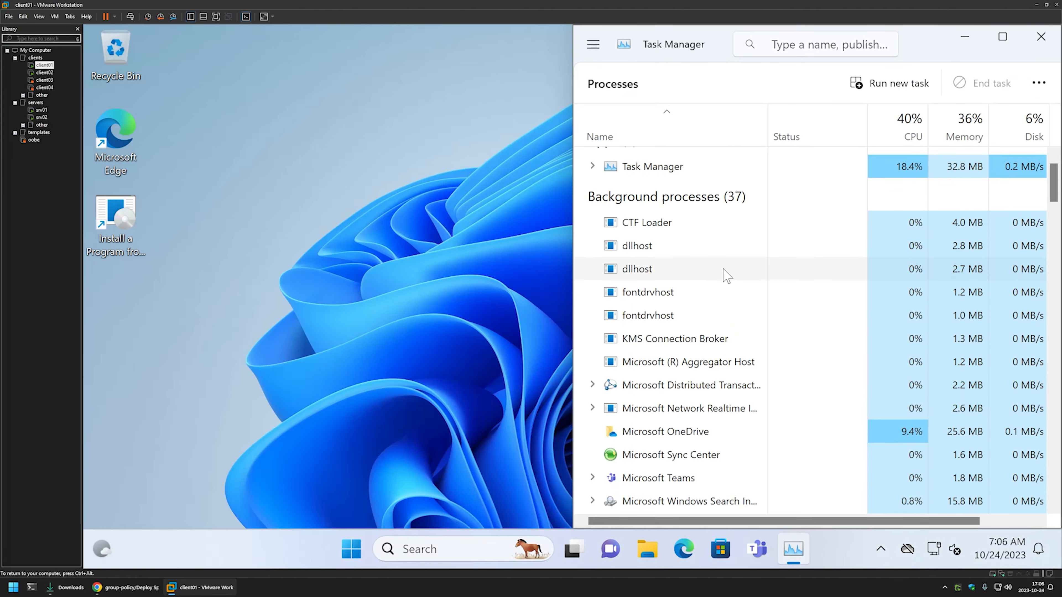
Look through Task Manager's background processes for the running Spotify installer
{"action": "scroll", "coordinate": [721, 276], "scroll_direction": "down", "scroll_amount": 3}
{"action": "scroll", "coordinate": [725, 274], "scroll_direction": "down", "scroll_amount": 5}
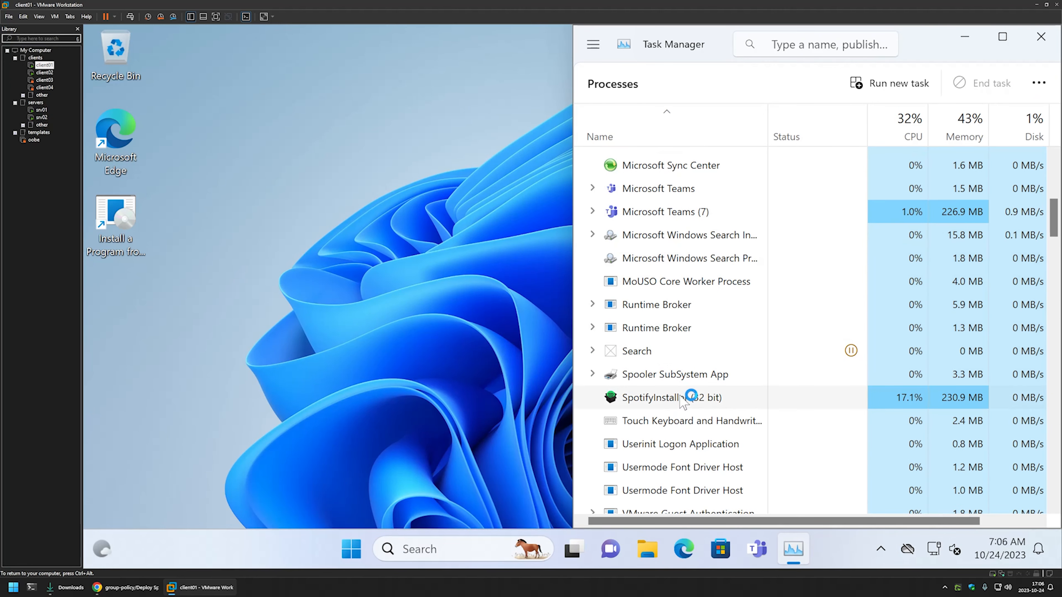
{"action": "left_click", "coordinate": [673, 395]}
{"action": "scroll", "coordinate": [694, 385], "scroll_direction": "down", "scroll_amount": 1}
{"action": "scroll", "coordinate": [740, 353], "scroll_direction": "down", "scroll_amount": 1}
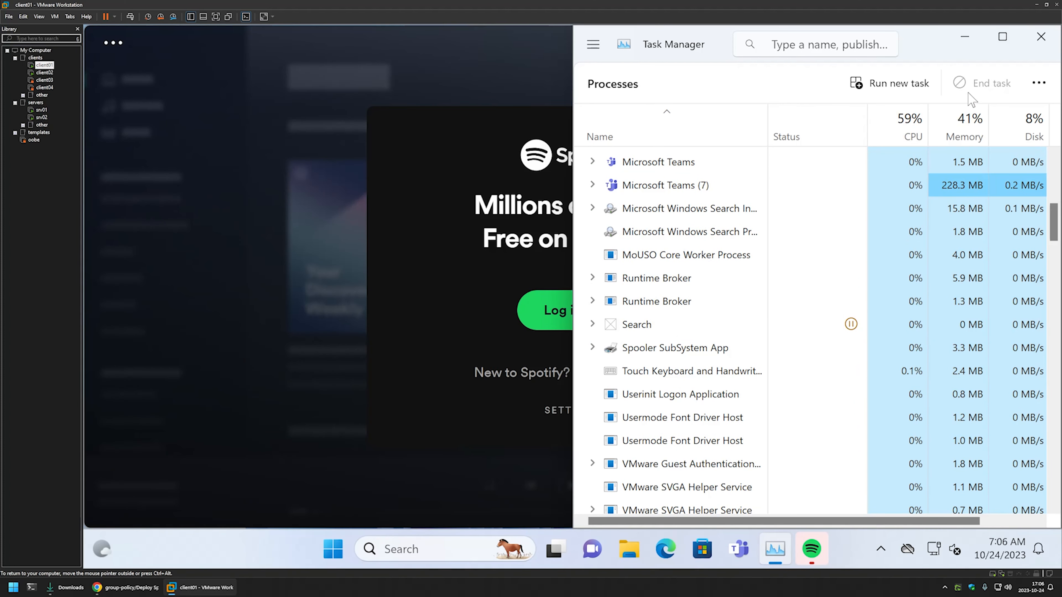
Minimize Task Manager to view the newly launched Spotify window, and close Spotify
{"action": "left_click", "coordinate": [965, 36]}
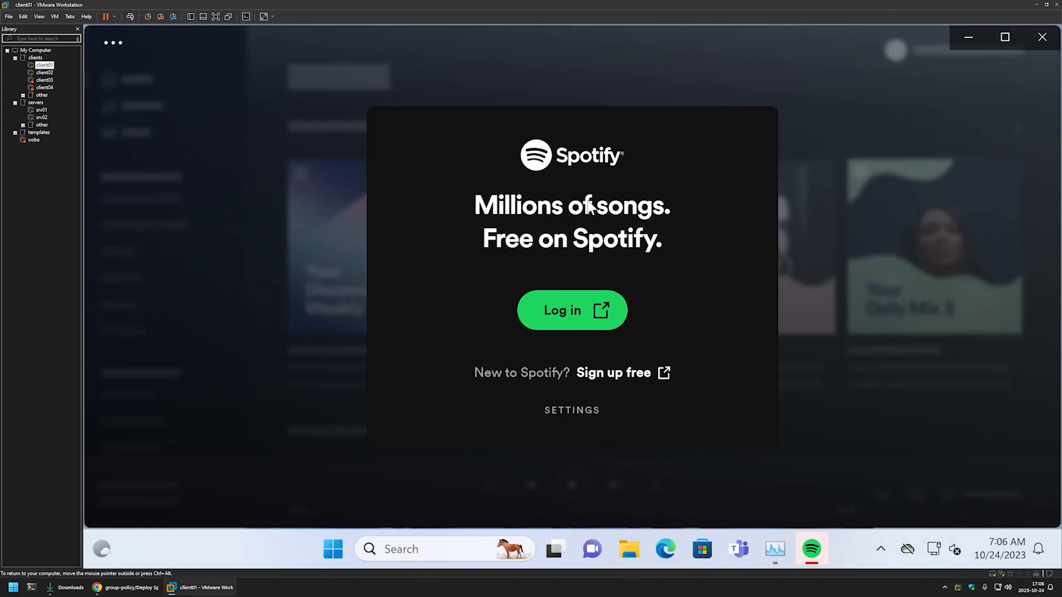
{"action": "mouse_move", "coordinate": [867, 37]}
{"action": "left_mouse_down"}
{"action": "mouse_move", "coordinate": [760, 436]}
{"action": "mouse_move", "coordinate": [891, 69]}
{"action": "mouse_move", "coordinate": [802, 23]}
{"action": "mouse_move", "coordinate": [877, 62]}
{"action": "mouse_move", "coordinate": [853, 62]}
{"action": "mouse_move", "coordinate": [876, 46]}
{"action": "mouse_move", "coordinate": [851, 38]}
{"action": "left_mouse_up"}
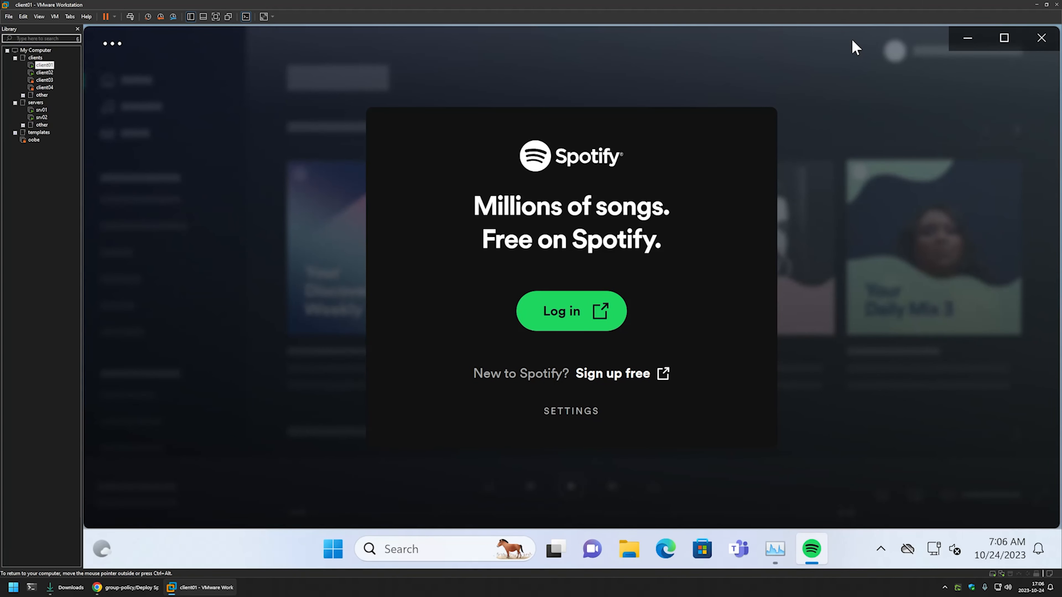
{"action": "left_click", "coordinate": [1041, 39]}
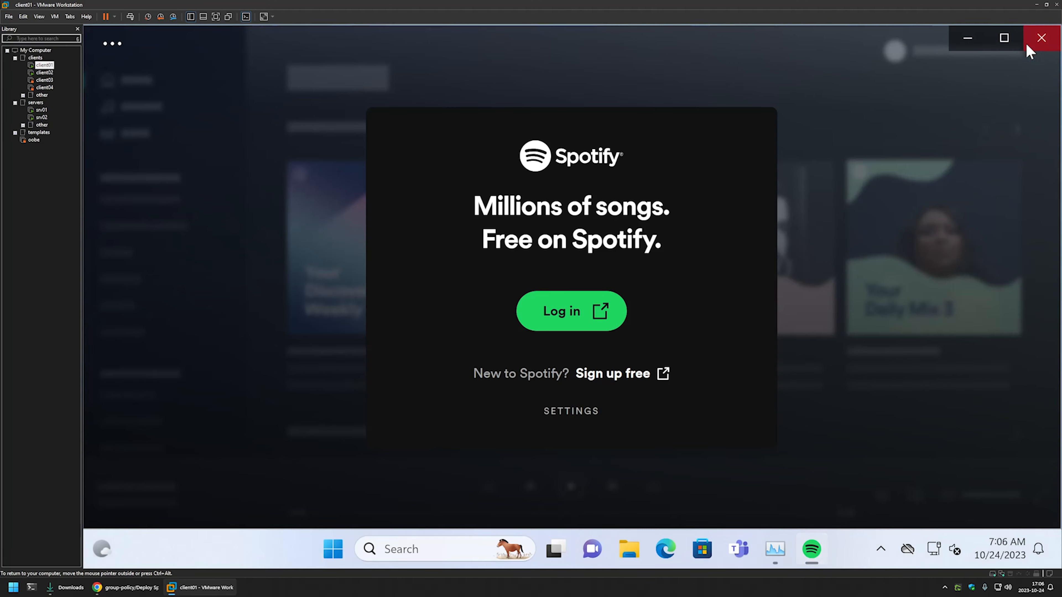
Open C:\ProgramData in File Explorer and snap the window to the left half of the desktop
{"action": "left_click", "coordinate": [647, 548]}
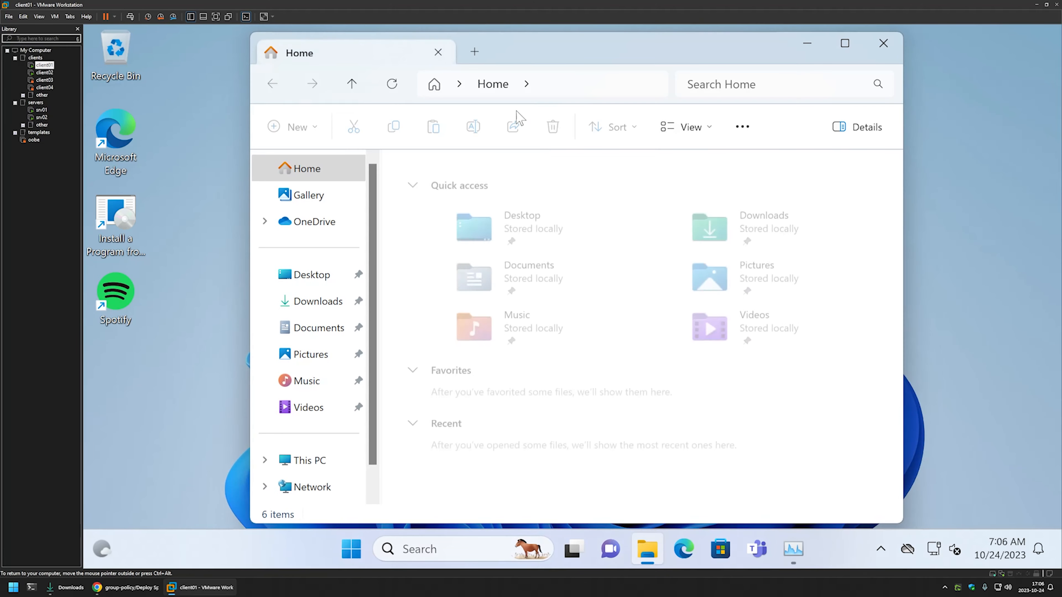
{"action": "left_click", "coordinate": [567, 82]}
{"action": "type", "text": "c:"}
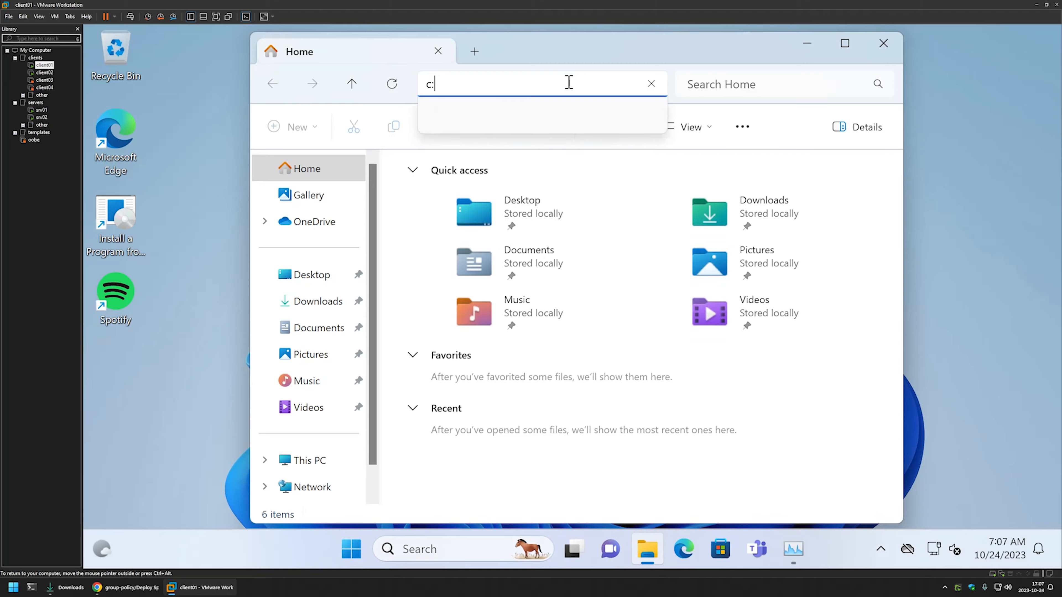
{"action": "key", "text": "Down"}
{"action": "key", "text": "Return"}
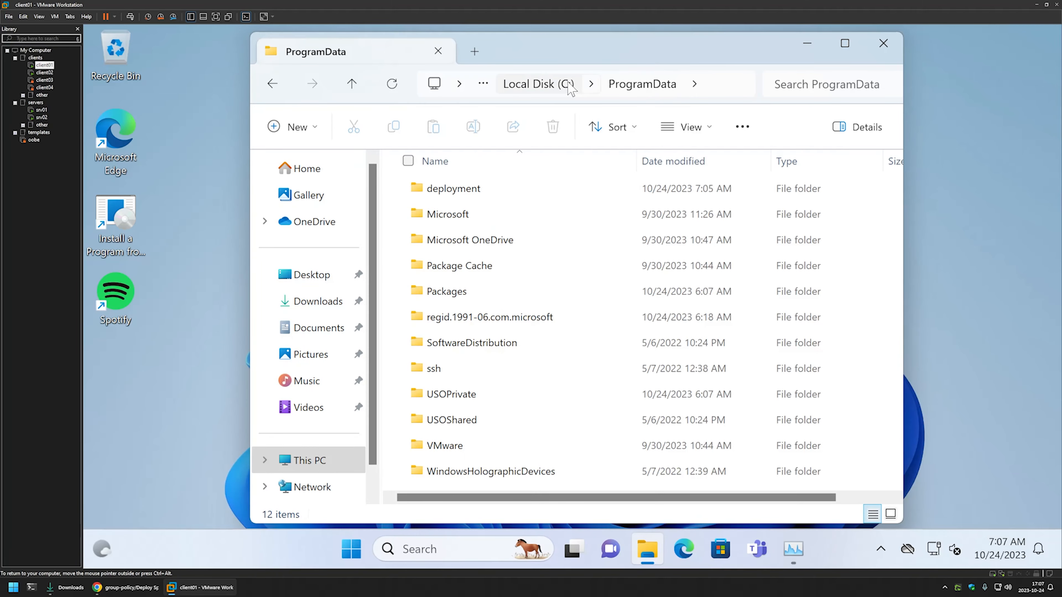
{"action": "left_click_drag", "start_coordinate": [525, 54], "coordinate": [85, 98]}
Delete the deployment folder from ProgramData, authorizing the operation with the local admin username and password
{"action": "left_click", "coordinate": [271, 180]}
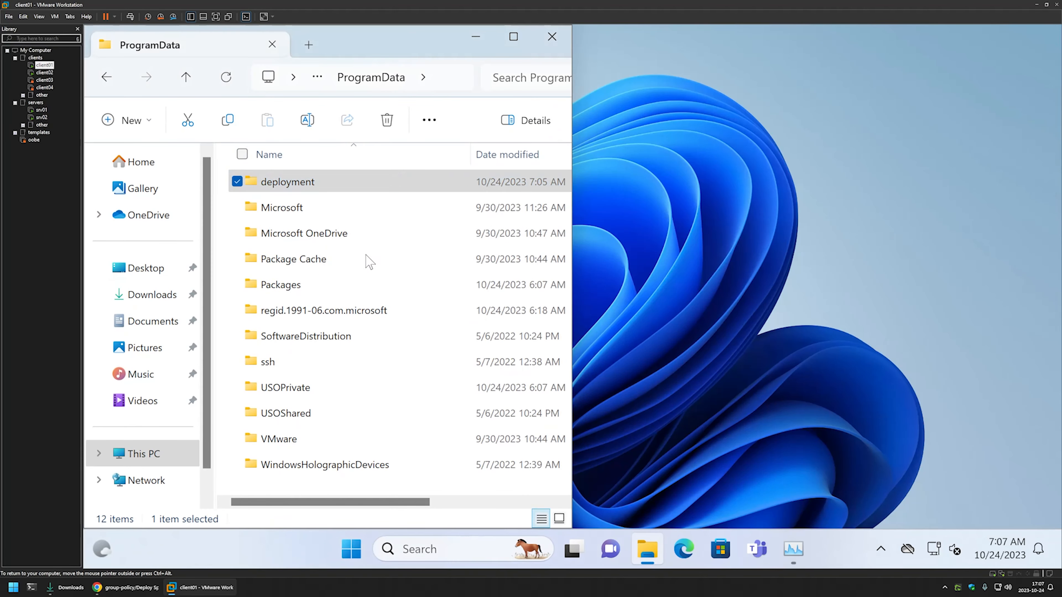
{"action": "right_click", "coordinate": [271, 181]}
{"action": "left_click", "coordinate": [392, 164]}
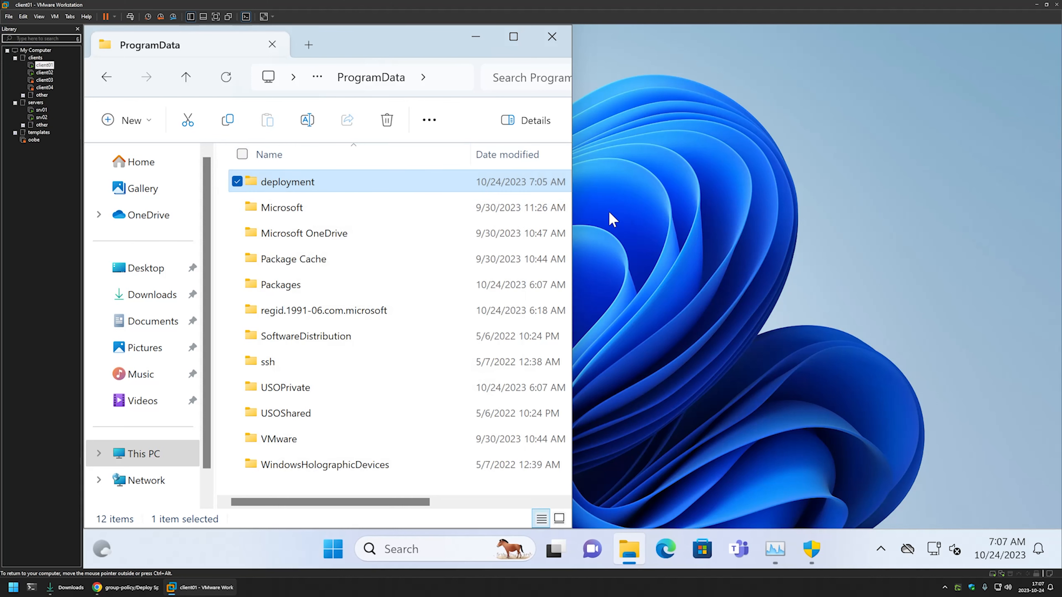
{"action": "type", "text": "."}
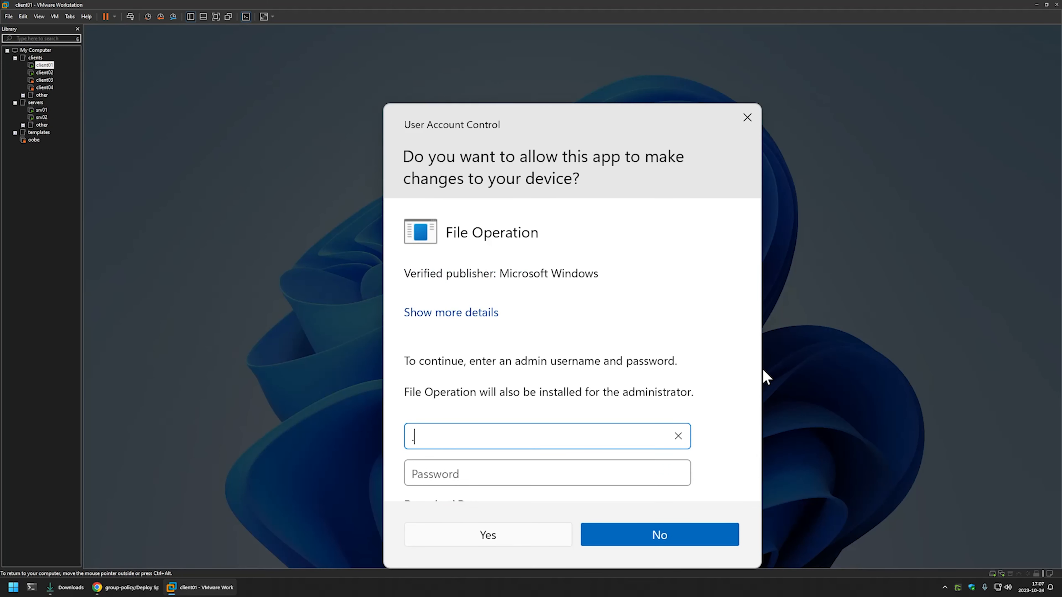
{"action": "type", "text": "\\admin"}
{"action": "key", "text": "Tab"}
{"action": "type", "text": "********"}
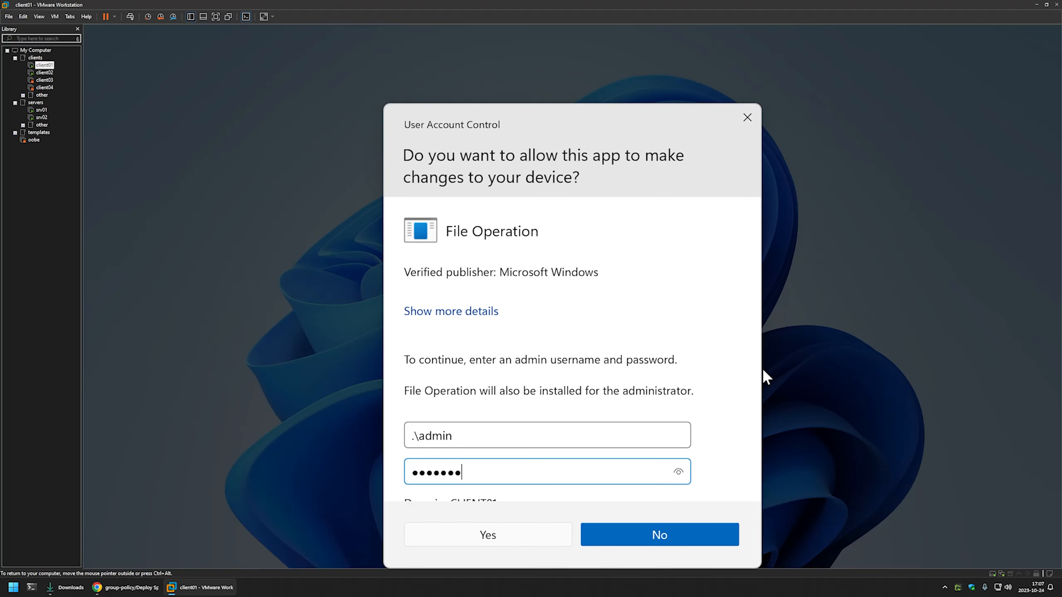
{"action": "key", "text": "Return"}
Open Registry Editor with regedit, snap it beside File Explorer, and refresh the RunOnce key
{"action": "left_click", "coordinate": [364, 545]}
{"action": "type", "text": "r"}
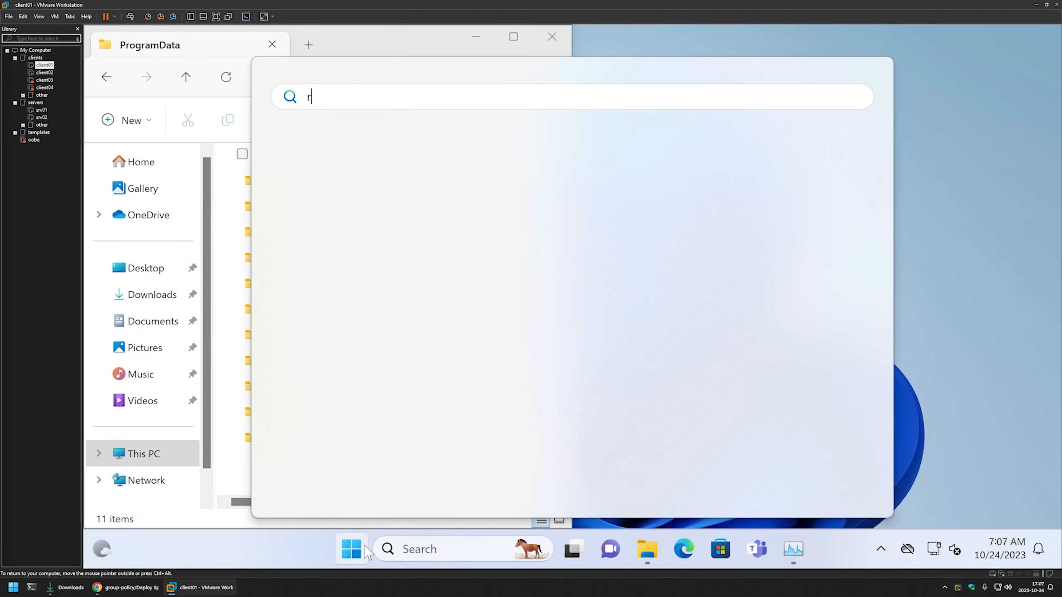
{"action": "type", "text": "egedit"}
{"action": "key", "text": "Return"}
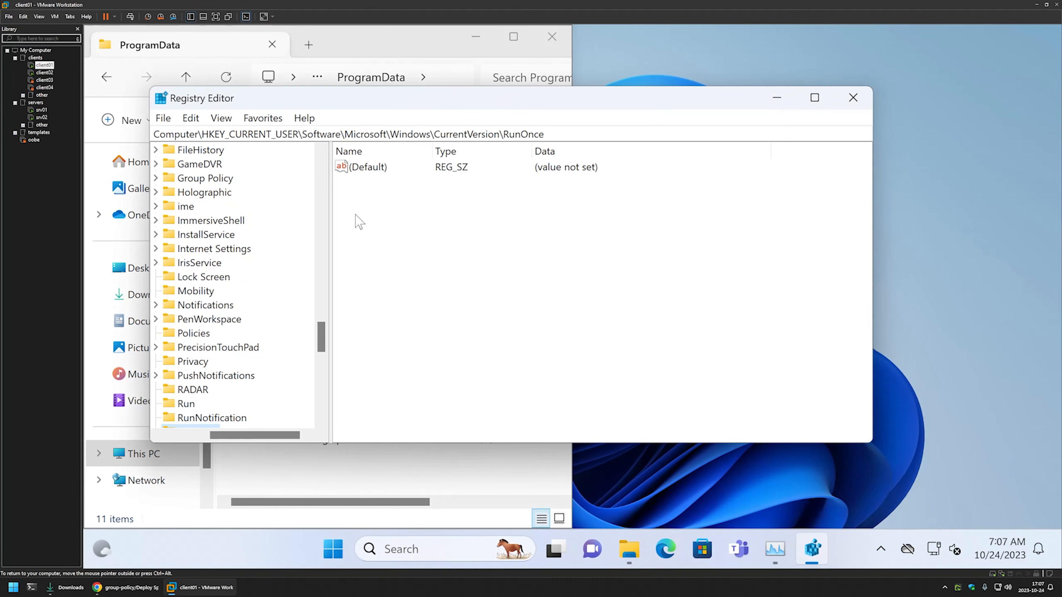
{"action": "left_click_drag", "start_coordinate": [437, 110], "coordinate": [1060, 190]}
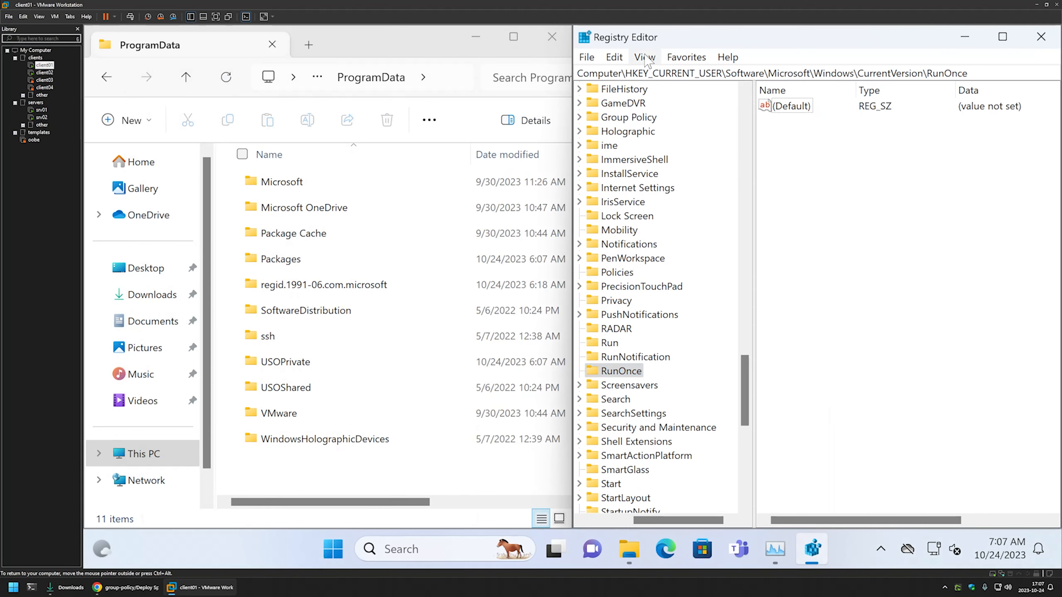
{"action": "left_click", "coordinate": [686, 57]}
{"action": "mouse_move", "coordinate": [637, 57]}
{"action": "left_click", "coordinate": [666, 144]}
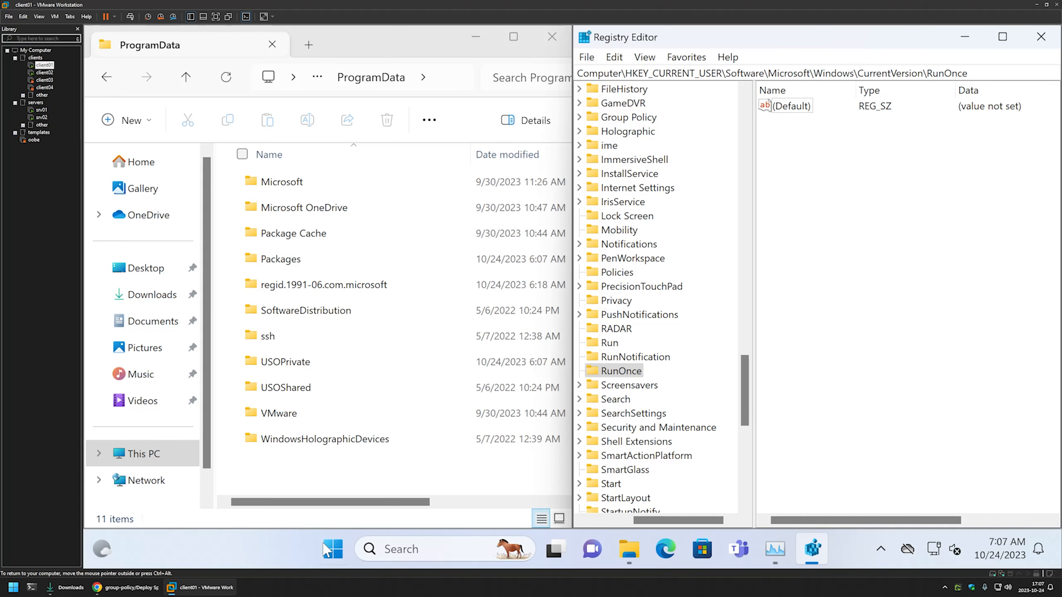
Open a Command Prompt, run gpupdate, and move its window clear of the ProgramData listing and registry values
{"action": "left_click", "coordinate": [341, 548]}
{"action": "type", "text": "cmd"}
{"action": "key", "text": "Return"}
{"action": "type", "text": "gpupdate"}
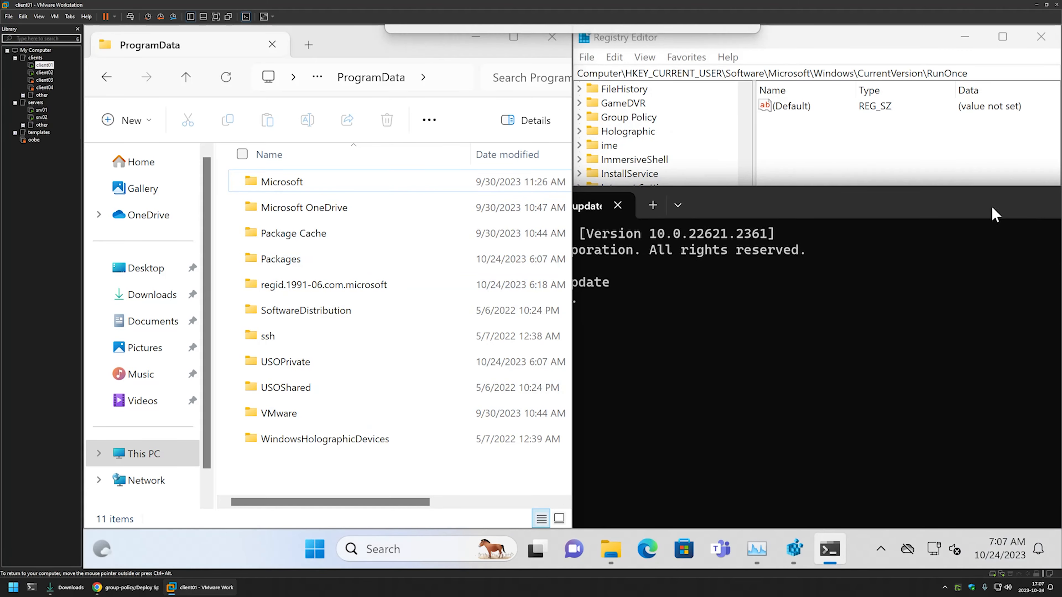
{"action": "left_click_drag", "start_coordinate": [710, 205], "coordinate": [917, 278]}
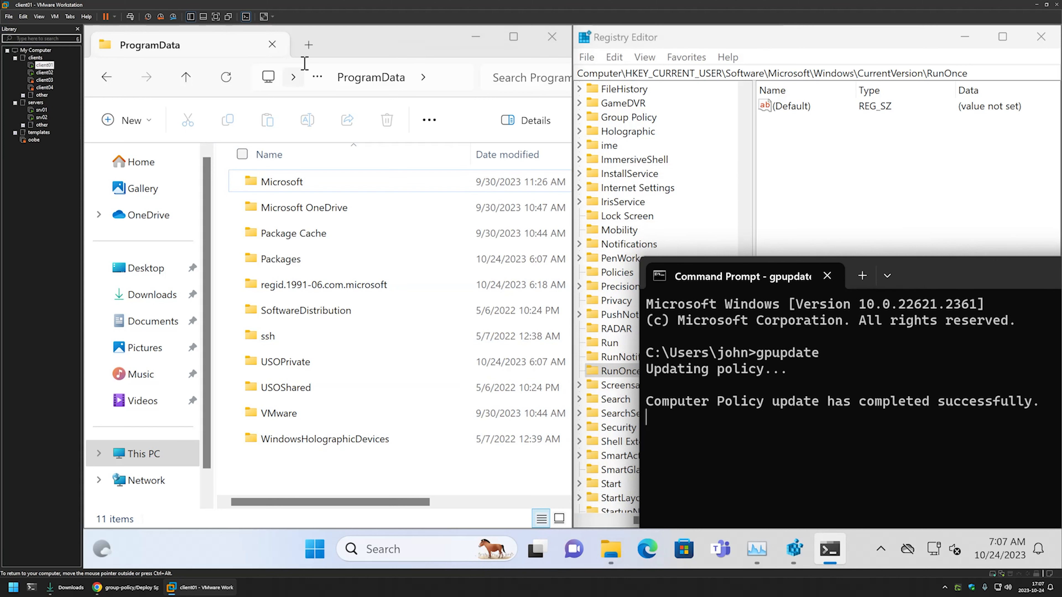
Refresh the ProgramData folder and the RunOnce key to check whether the policy recreates the deployment items
{"action": "left_click", "coordinate": [225, 83]}
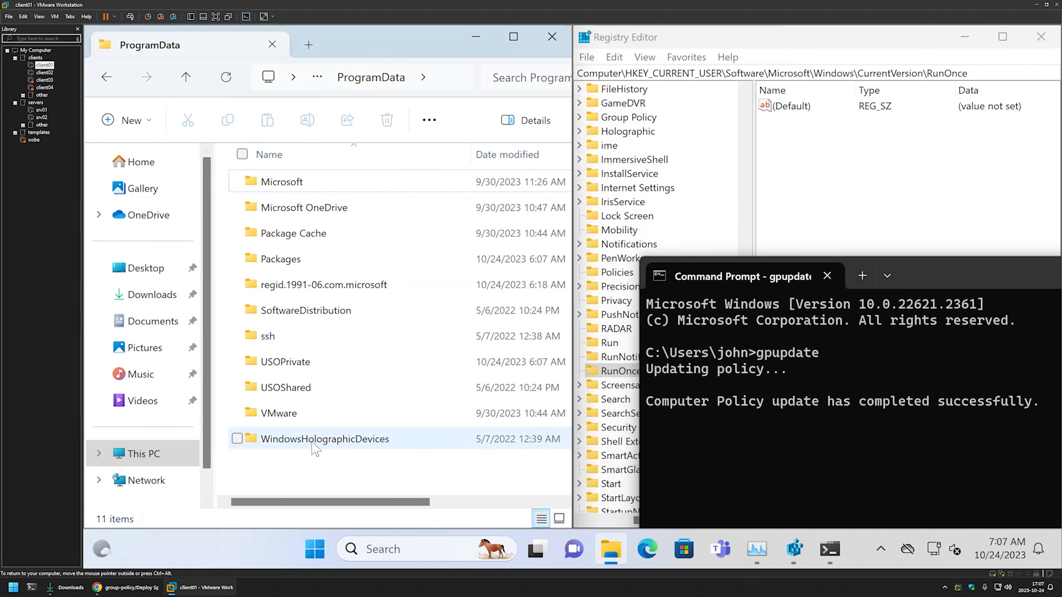
{"action": "left_click", "coordinate": [585, 359]}
{"action": "left_click", "coordinate": [644, 57]}
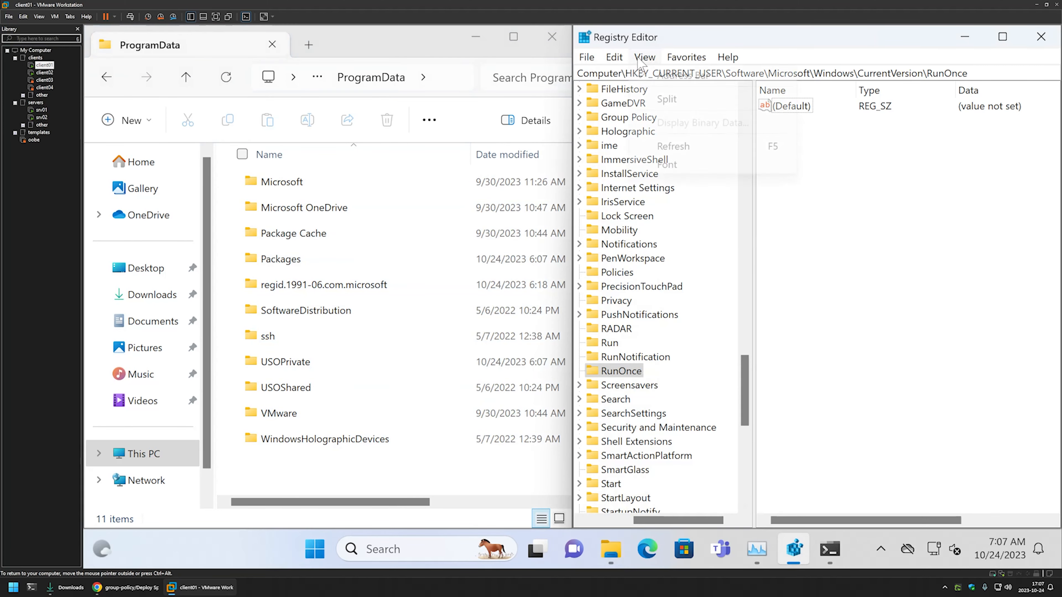
{"action": "left_click", "coordinate": [677, 147]}
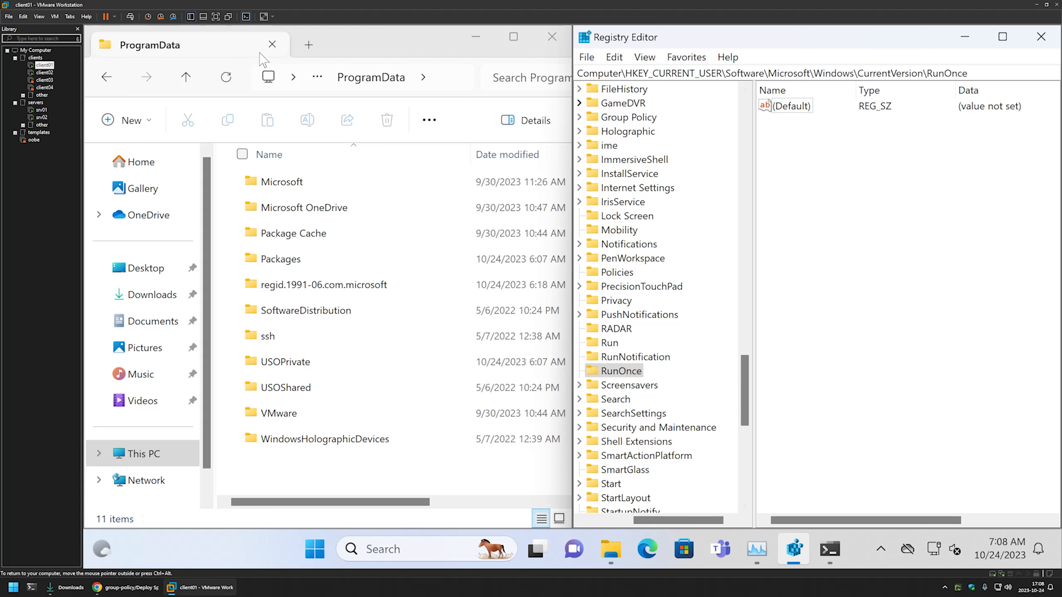
Switch to the client02 virtual machine, open a Command Prompt, and run gpupdate
{"action": "left_click", "coordinate": [44, 73]}
{"action": "left_click", "coordinate": [357, 537]}
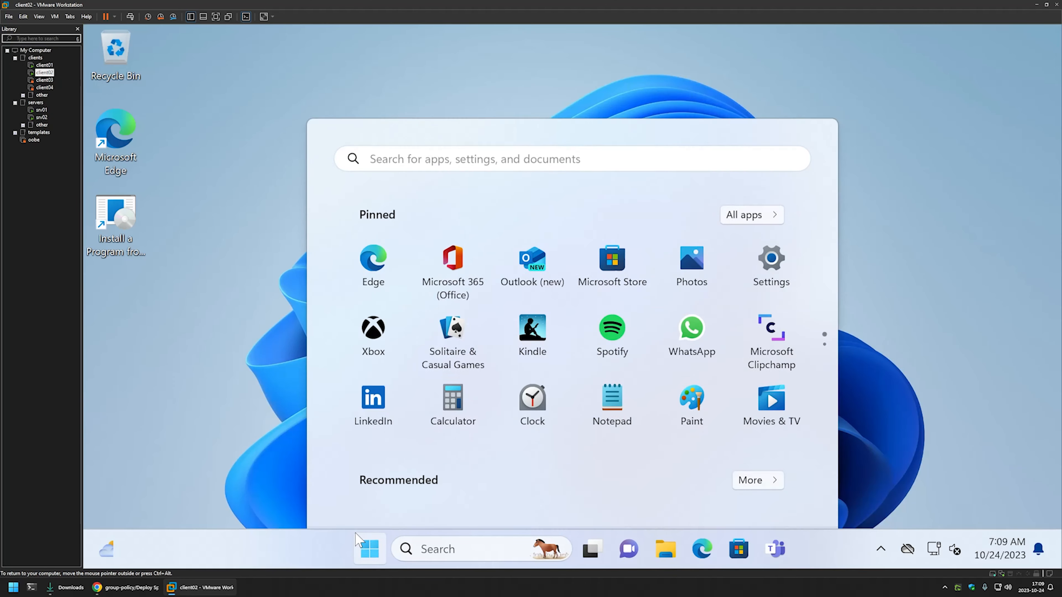
{"action": "type", "text": "c"}
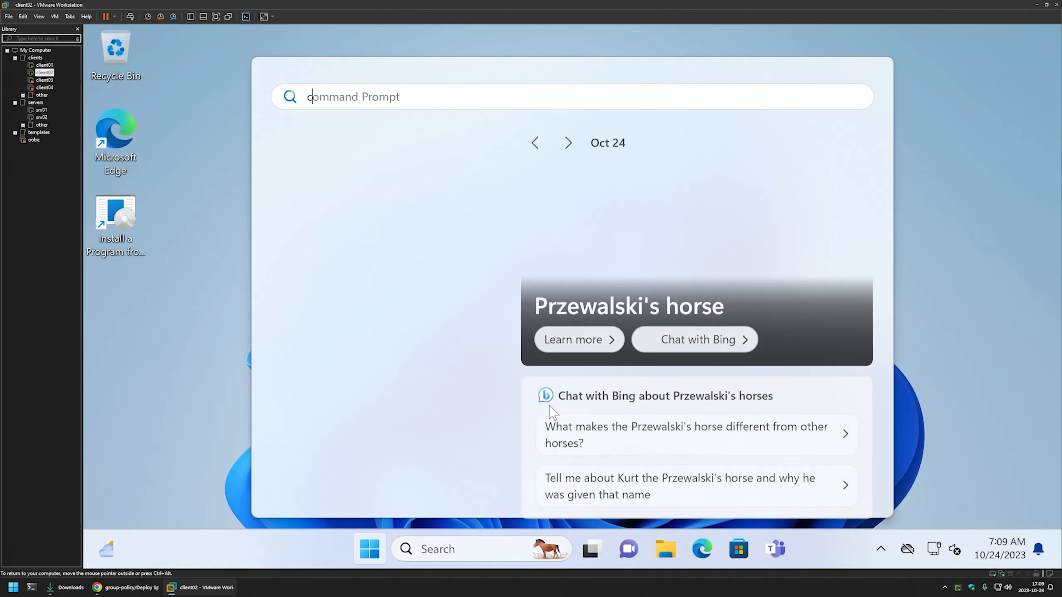
{"action": "type", "text": "m"}
{"action": "key", "text": "Return"}
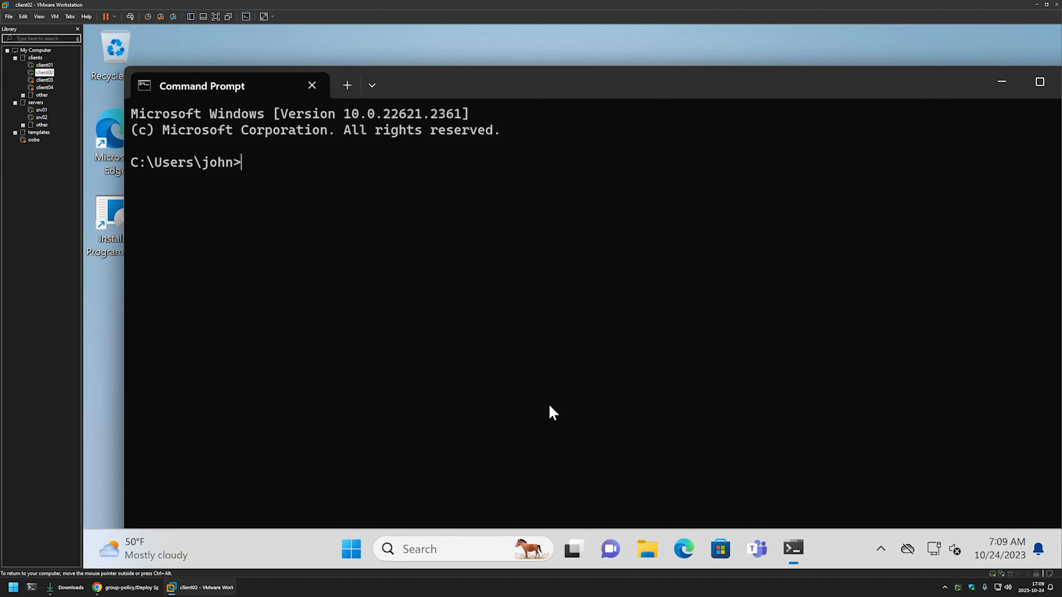
{"action": "type", "text": "gpupdate"}
{"action": "key", "text": "Return"}
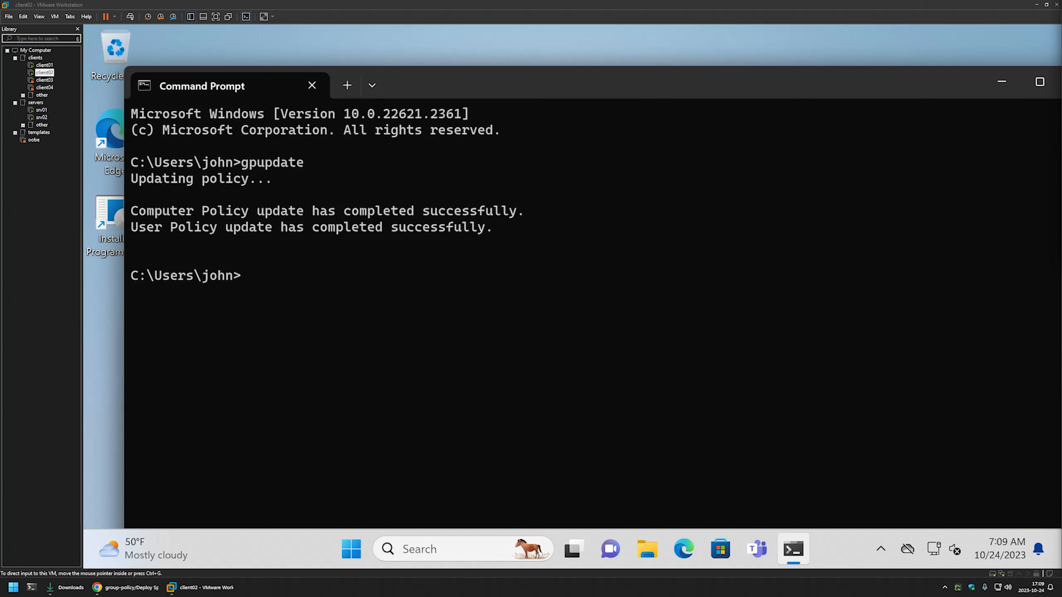
Disconnect the network adapter in client02's virtual machine settings and apply the change
{"action": "right_click", "coordinate": [47, 72]}
{"action": "left_click", "coordinate": [75, 225]}
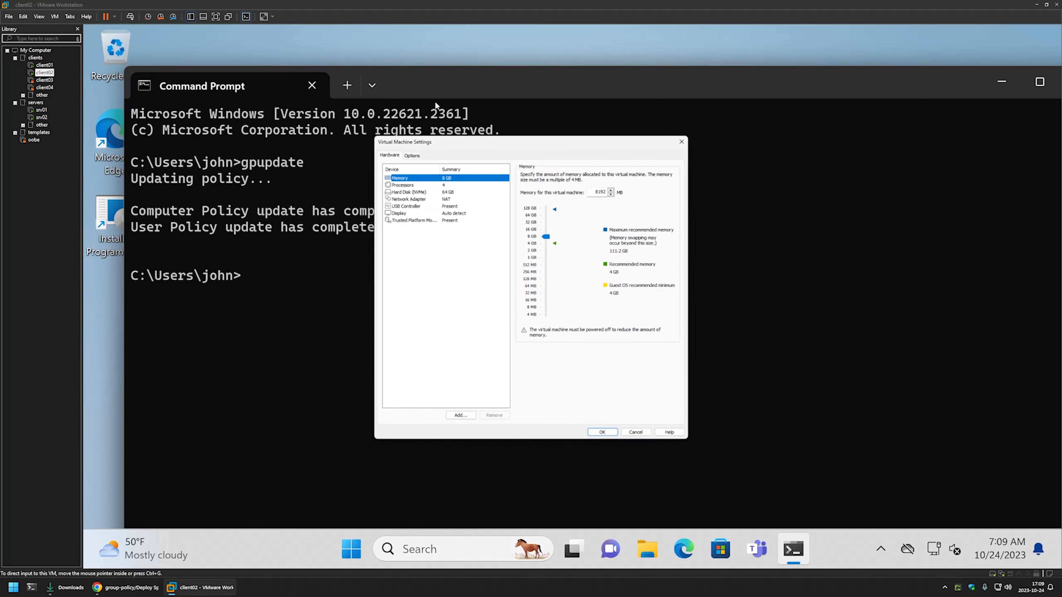
{"action": "left_click", "coordinate": [423, 199]}
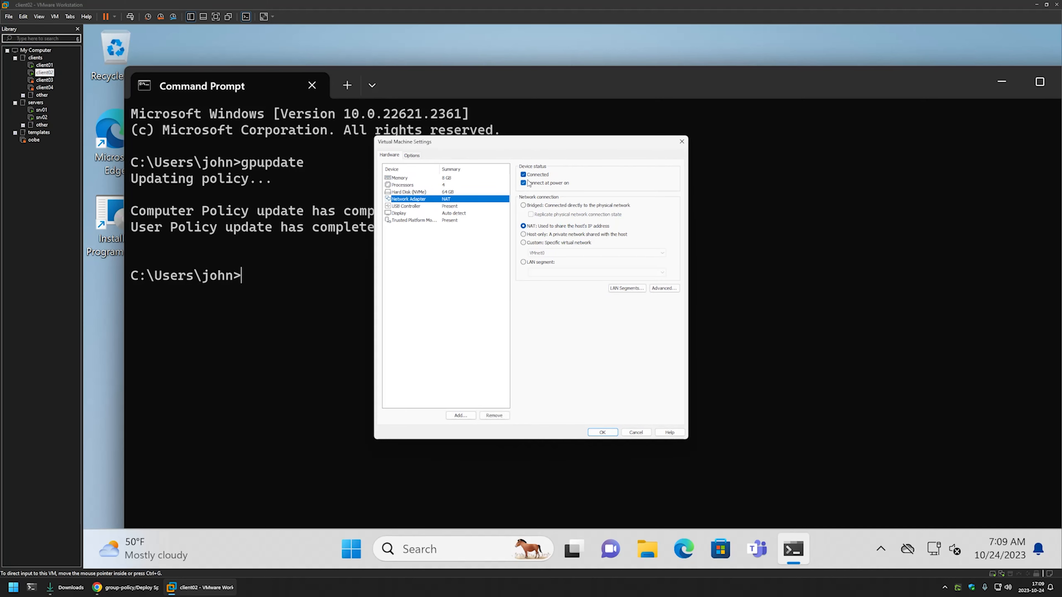
{"action": "left_click", "coordinate": [602, 432]}
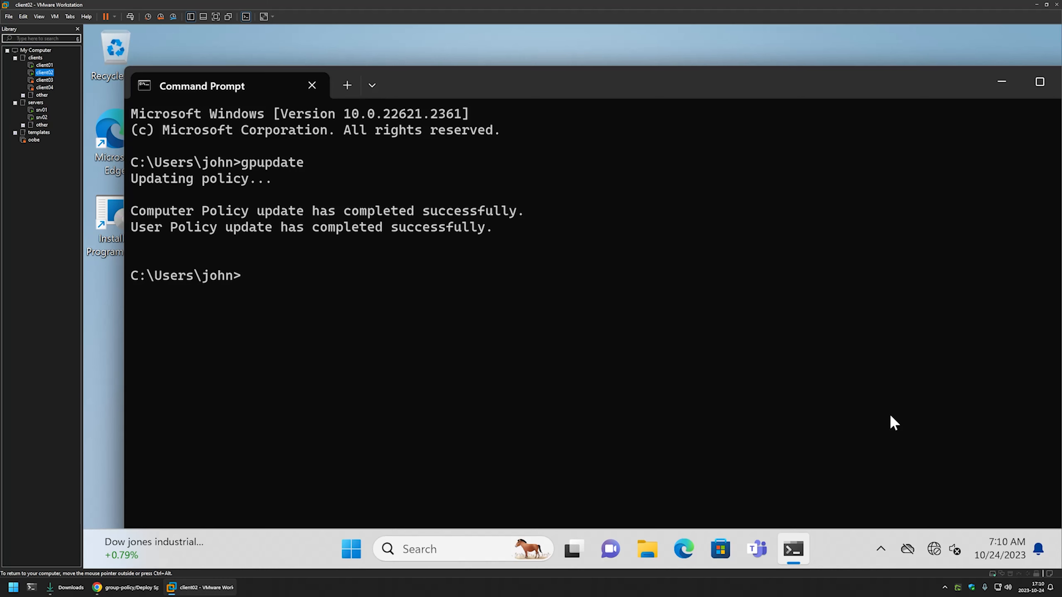
Close the Command Prompt, sign out of client02, and sign back in to the same account with its password
{"action": "left_click", "coordinate": [1060, 84]}
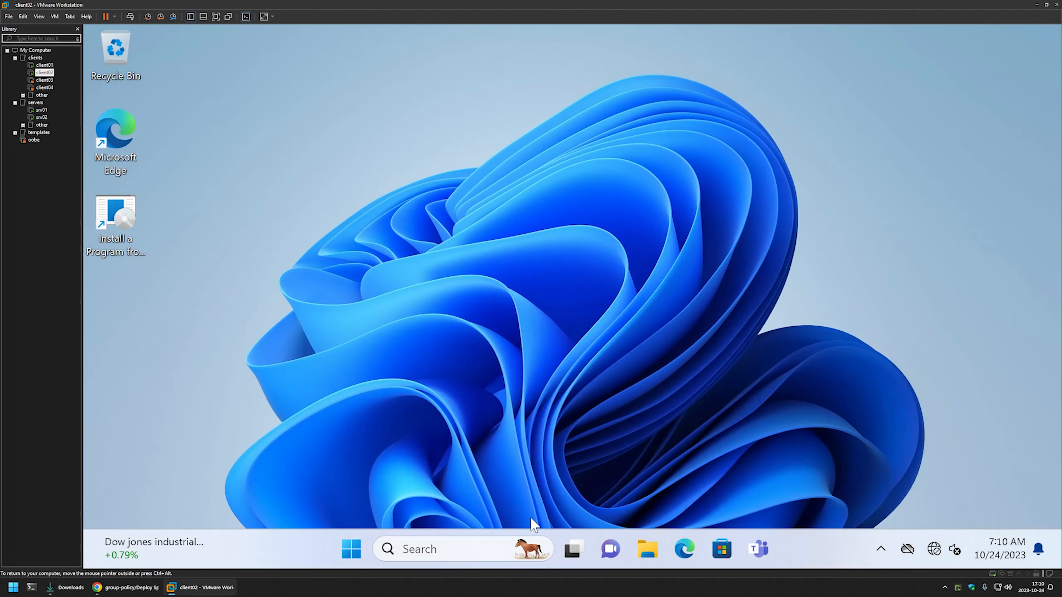
{"action": "left_click", "coordinate": [356, 540]}
{"action": "left_click", "coordinate": [386, 492]}
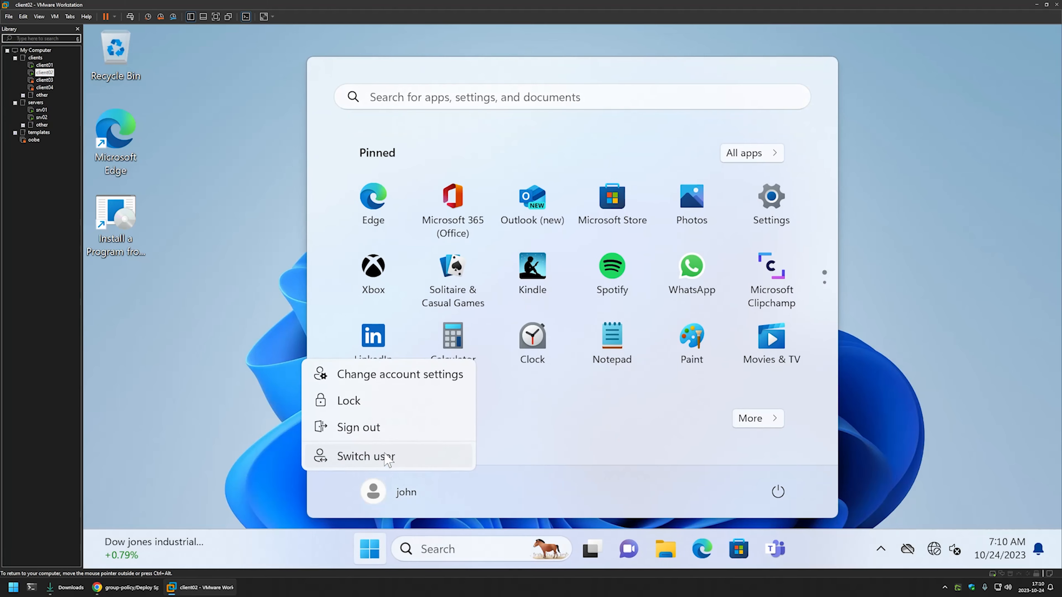
{"action": "left_click", "coordinate": [388, 428]}
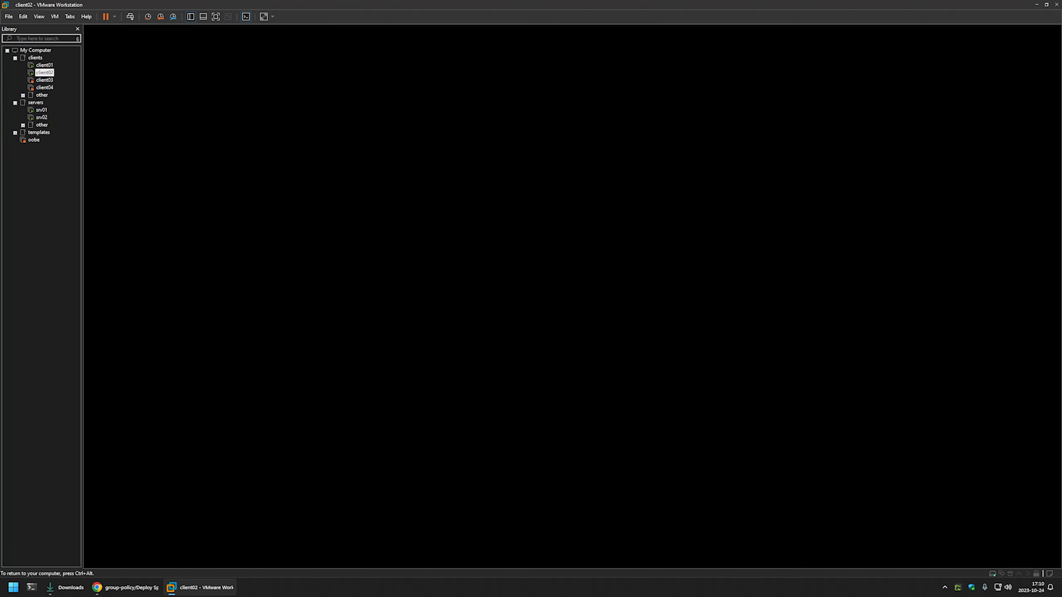
{"action": "key", "text": "Return"}
{"action": "type", "text": "••••••"}
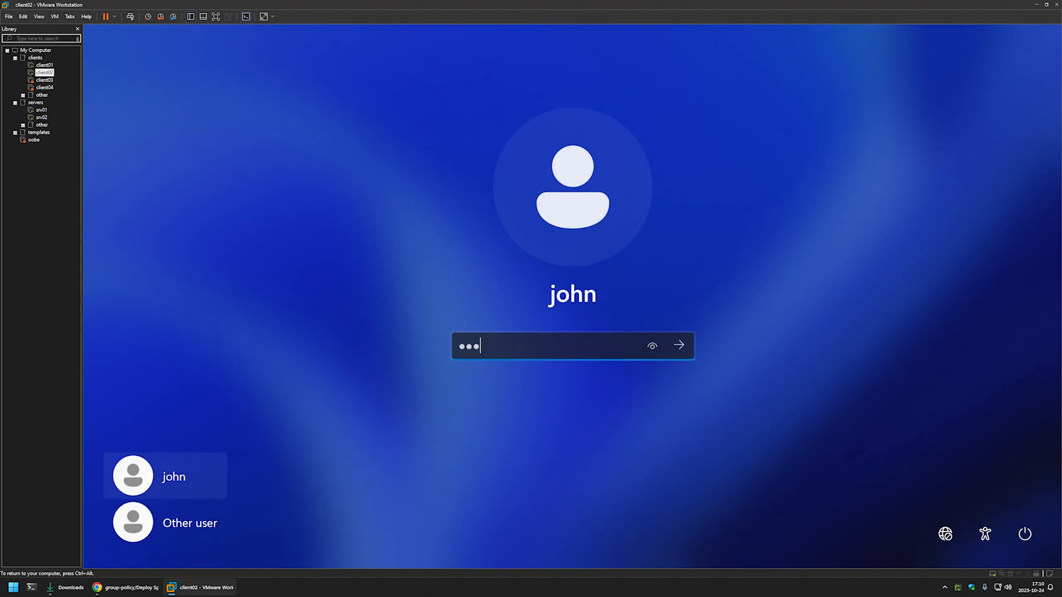
{"action": "key", "text": "Return"}
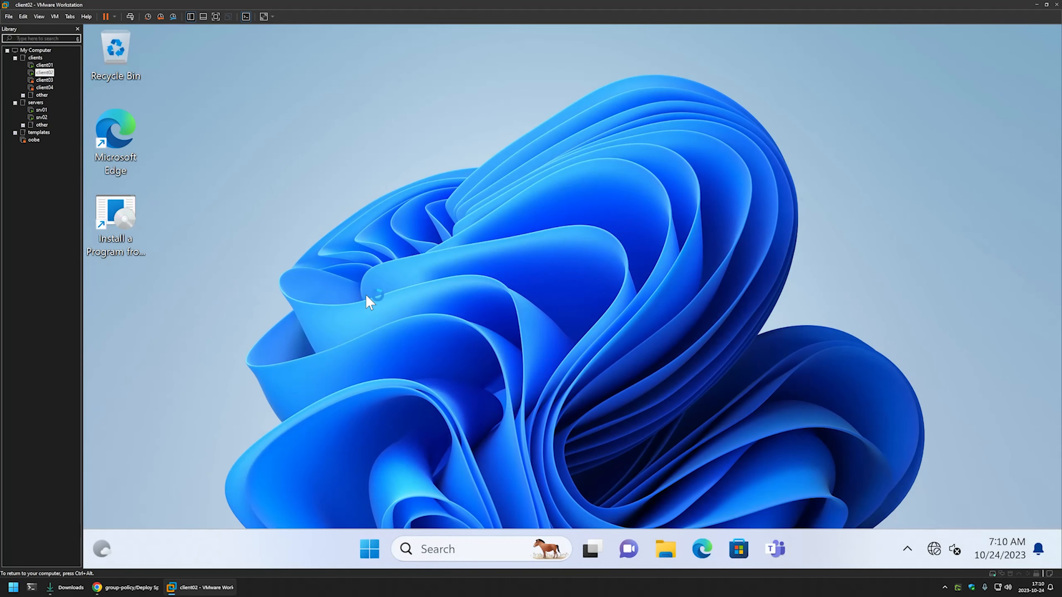
Open Task Manager and move its window aside to keep the desktop shortcuts visible
{"action": "right_click", "coordinate": [370, 549]}
{"action": "left_click", "coordinate": [341, 337]}
{"action": "left_click_drag", "start_coordinate": [396, 74], "coordinate": [589, 68]}
Examine the running processes for the Spotify installer, select its entry, and minimize Task Manager
{"action": "scroll", "coordinate": [564, 204], "scroll_direction": "down", "scroll_amount": 8}
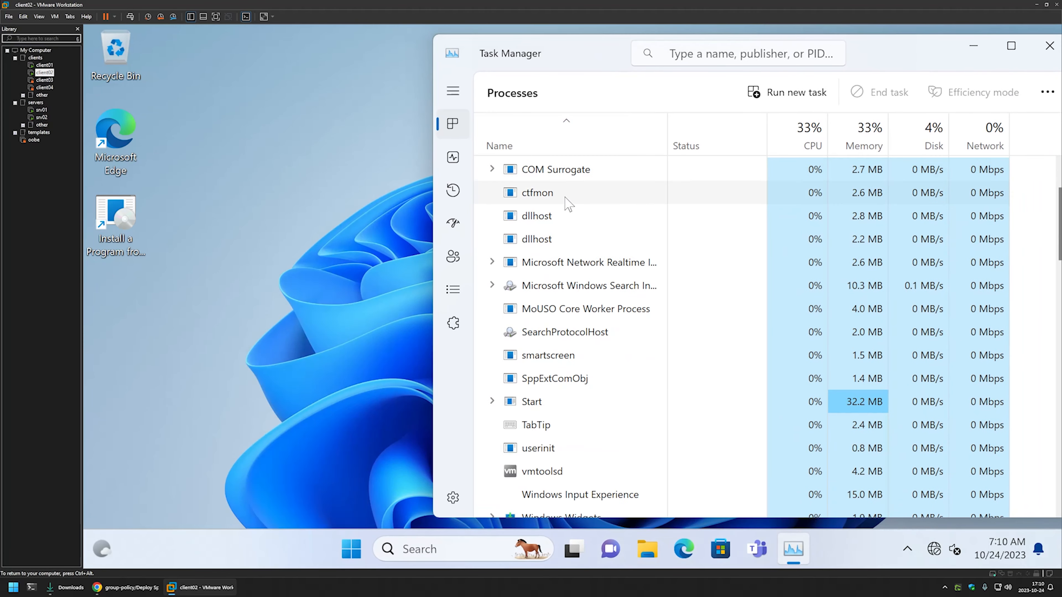
{"action": "scroll", "coordinate": [566, 196], "scroll_direction": "down", "scroll_amount": 6}
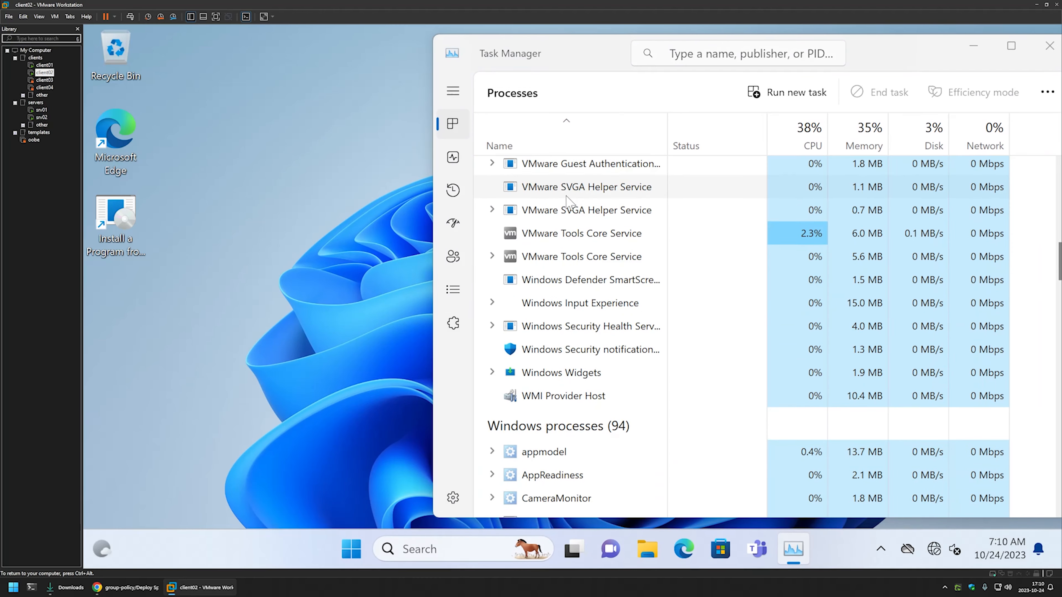
{"action": "scroll", "coordinate": [569, 197], "scroll_direction": "up", "scroll_amount": 7}
{"action": "scroll", "coordinate": [572, 202], "scroll_direction": "up", "scroll_amount": 2}
{"action": "scroll", "coordinate": [571, 203], "scroll_direction": "down", "scroll_amount": 8}
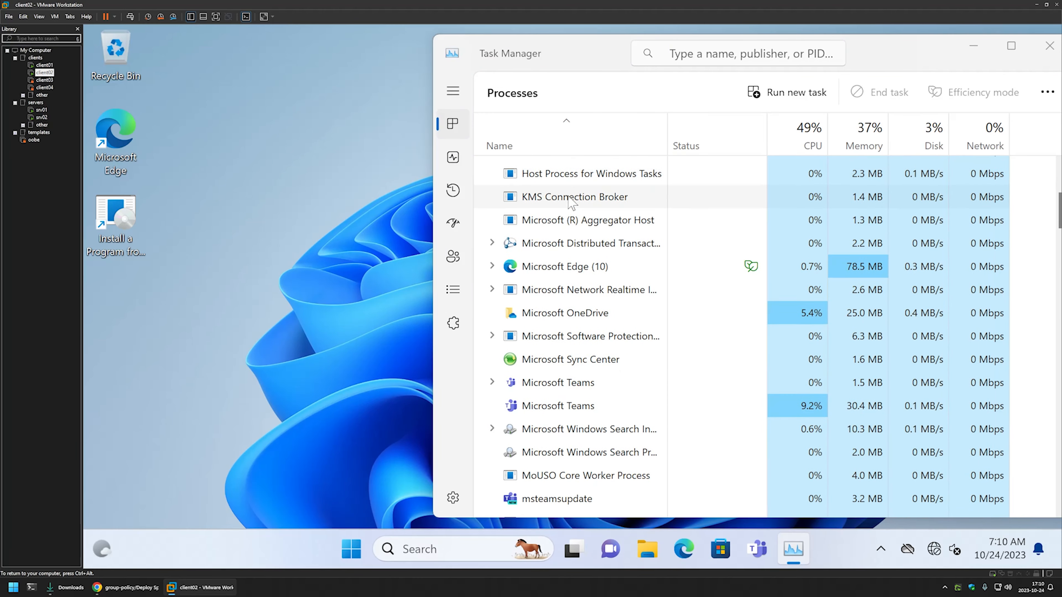
{"action": "scroll", "coordinate": [570, 201], "scroll_direction": "up", "scroll_amount": 10}
{"action": "scroll", "coordinate": [572, 200], "scroll_direction": "down", "scroll_amount": 5}
{"action": "scroll", "coordinate": [571, 200], "scroll_direction": "down", "scroll_amount": 2}
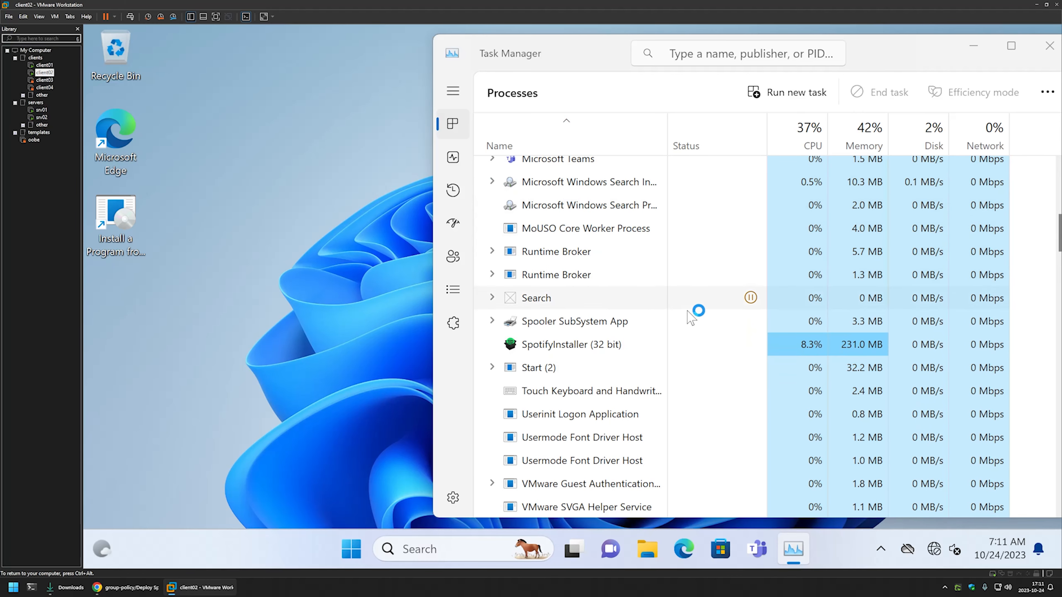
{"action": "left_click", "coordinate": [584, 346]}
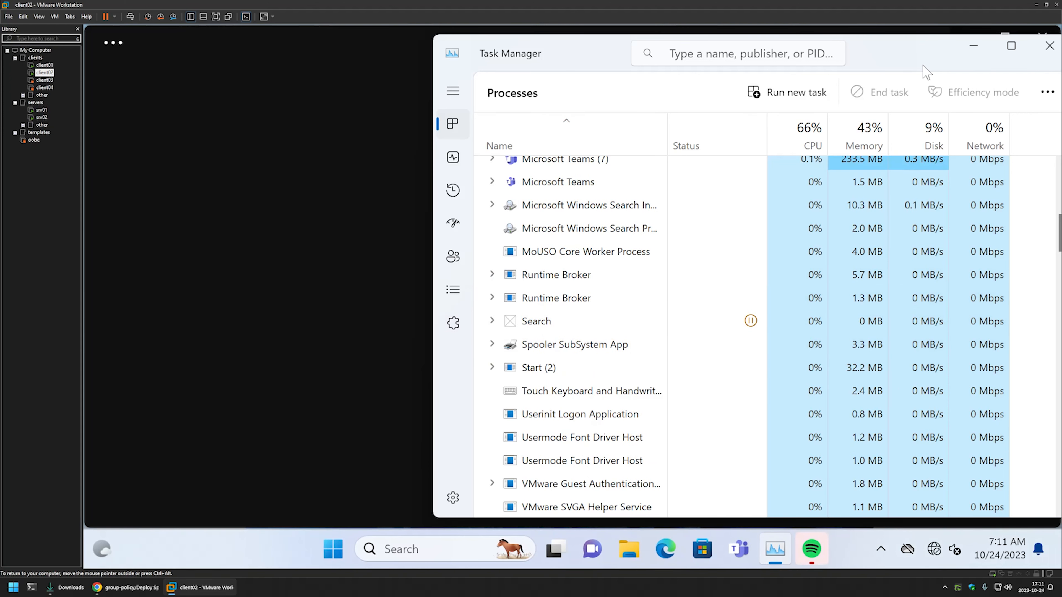
{"action": "left_click", "coordinate": [965, 45]}
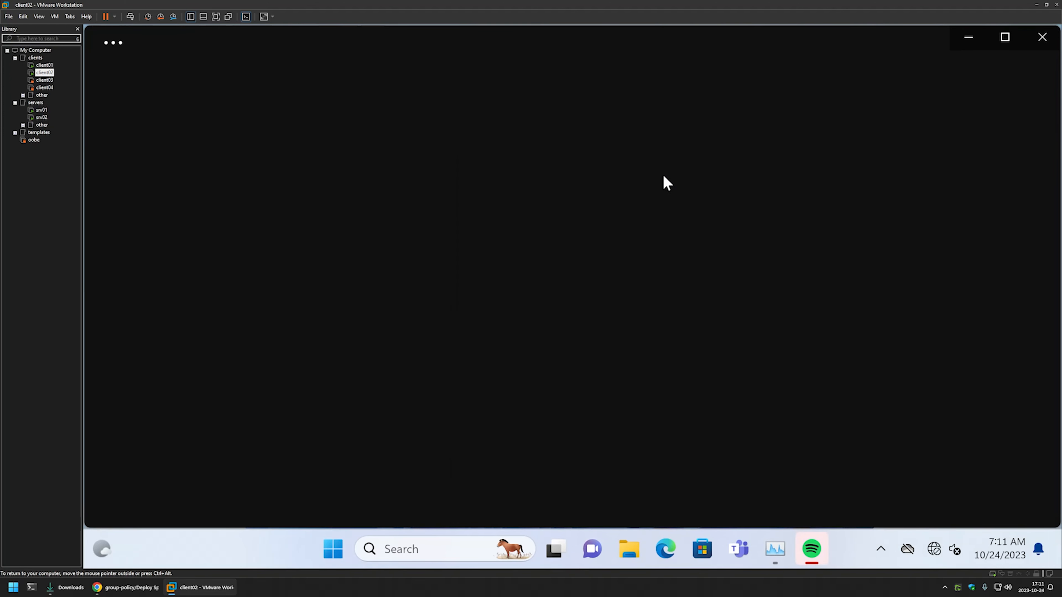